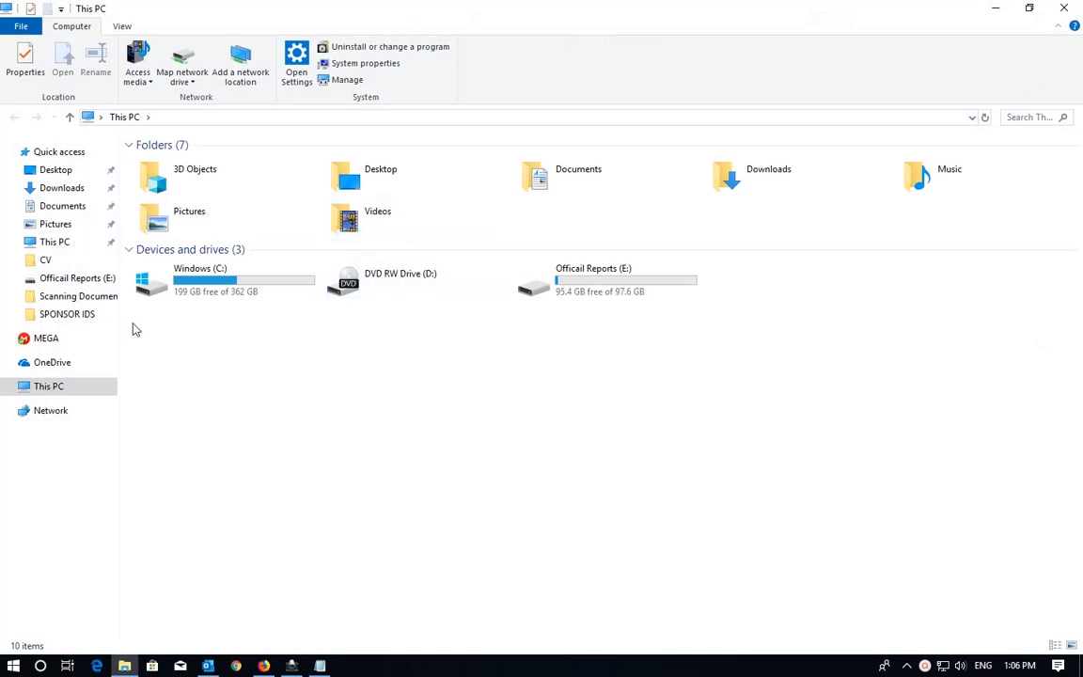
Look through the contents of the Documents and Downloads folders.
left_click(62, 206)
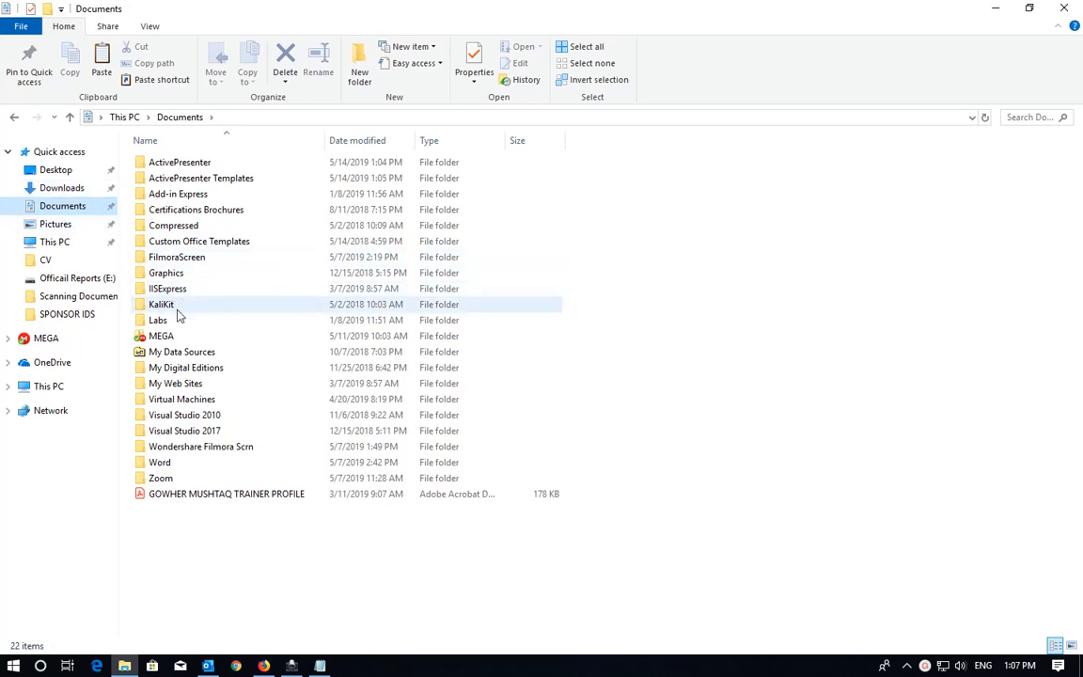
left_click(77, 189)
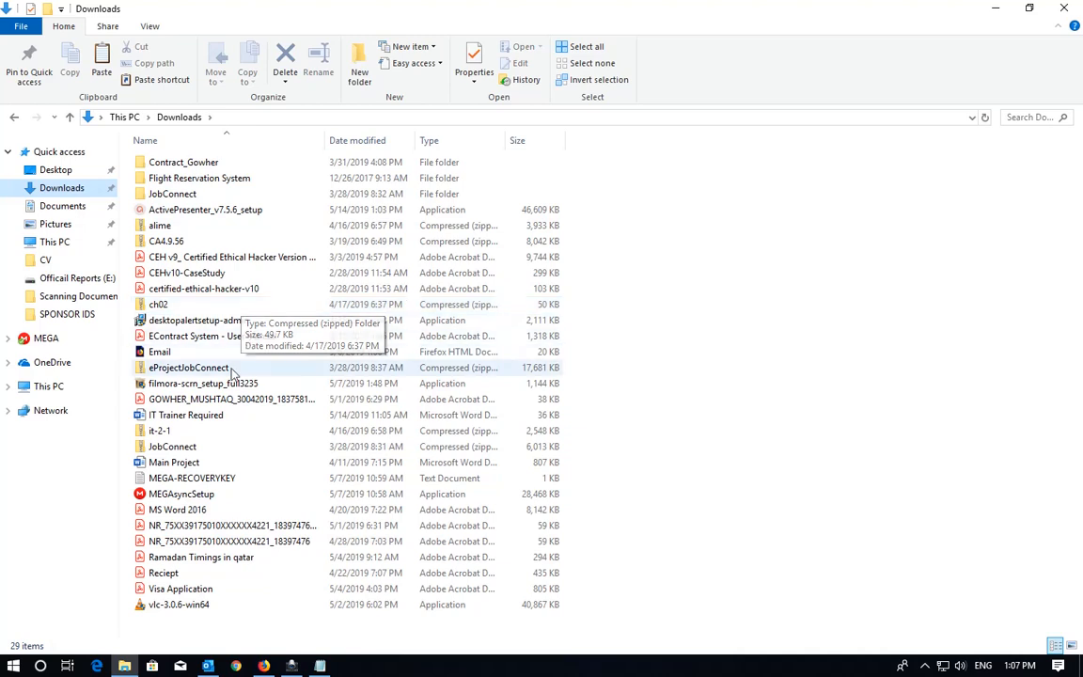
left_click(61, 207)
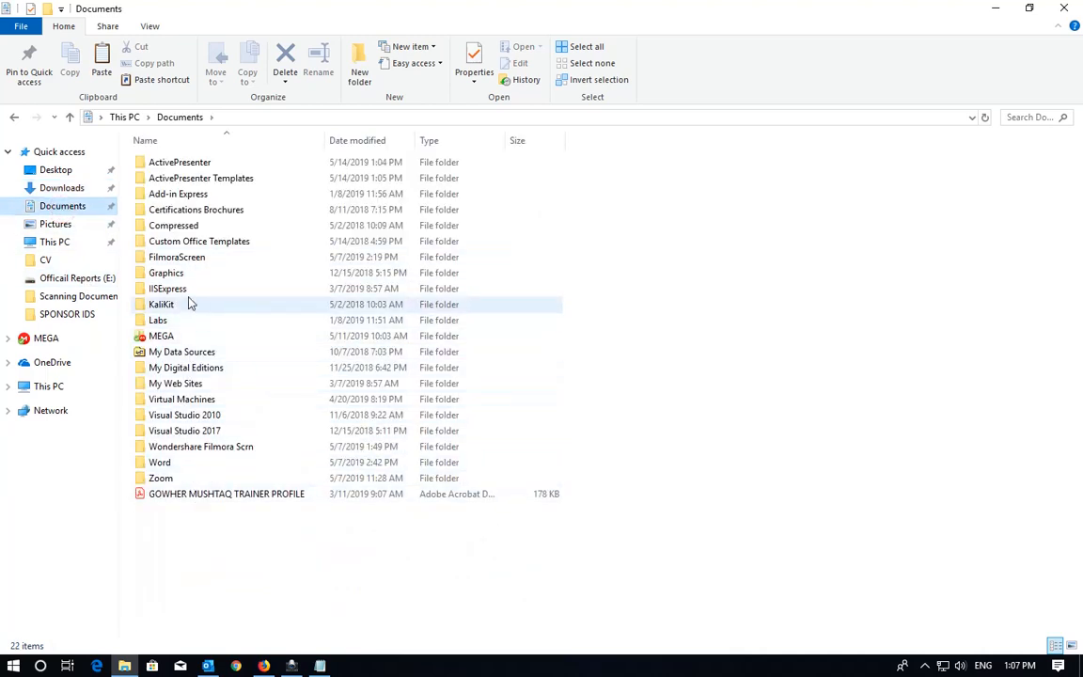
left_click(80, 188)
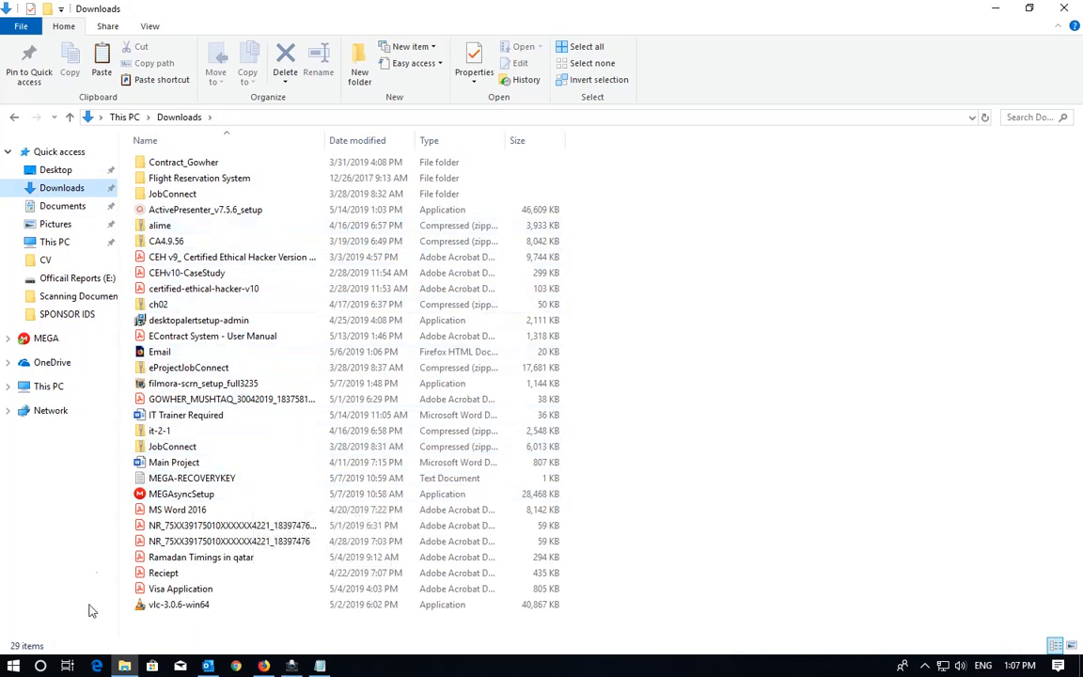
left_click(40, 666)
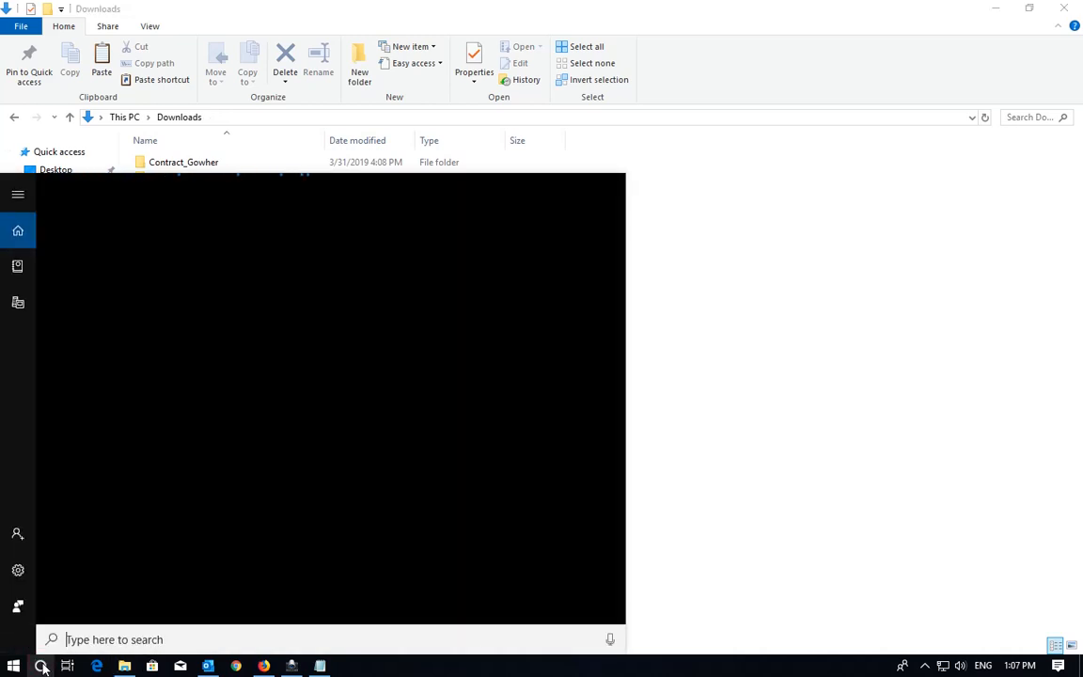
type("ms")
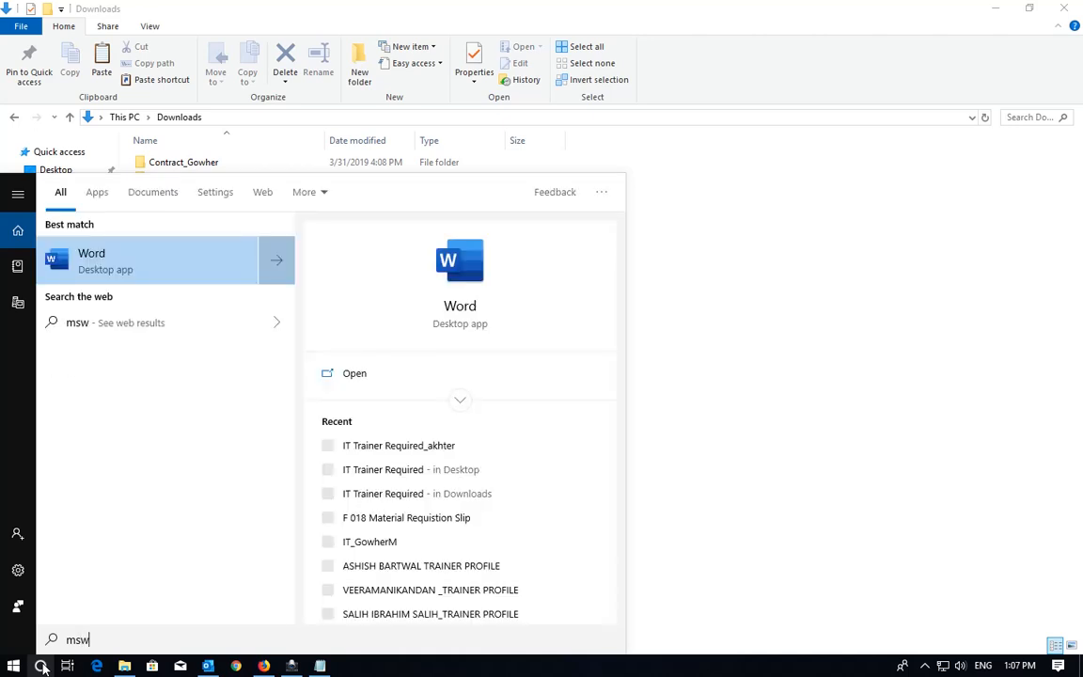
type(" word")
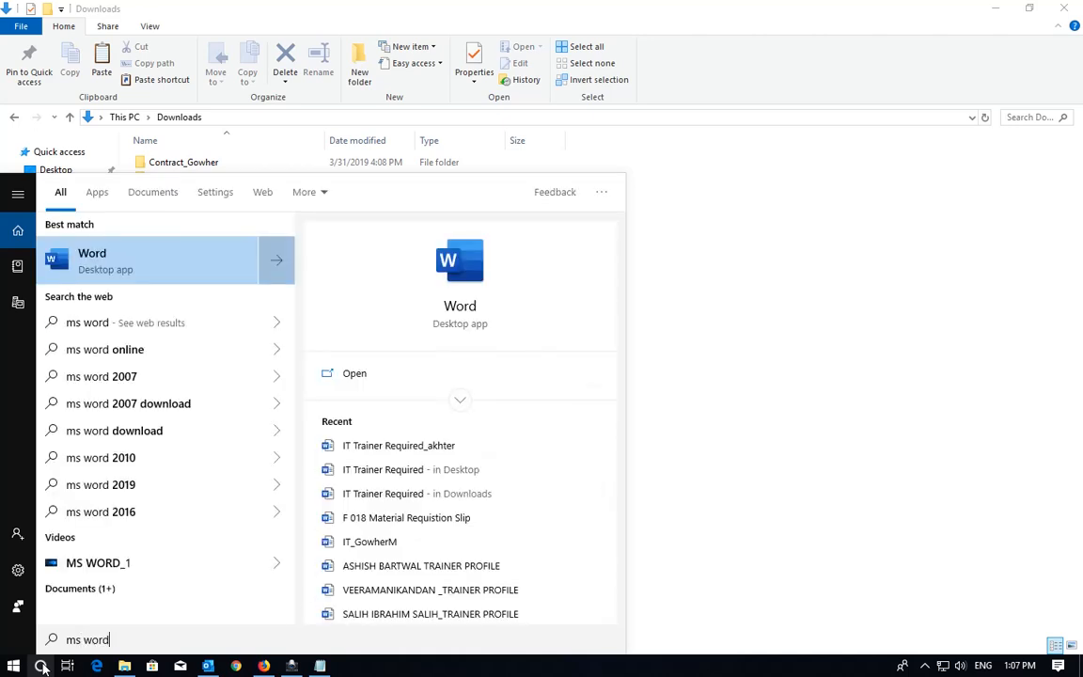
type("_1")
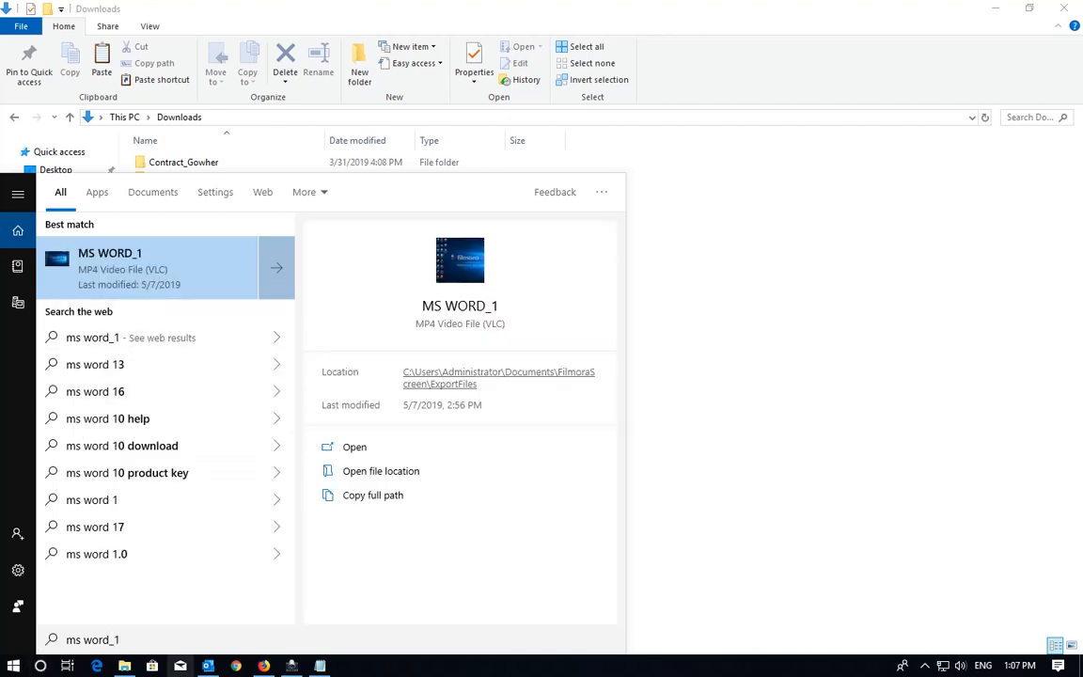
key("BackSpace")
key("BackSpace")
key("BackSpace")
key("BackSpace")
key("BackSpace")
key("BackSpace")
key("BackSpace")
key("BackSpace")
key("BackSpace")
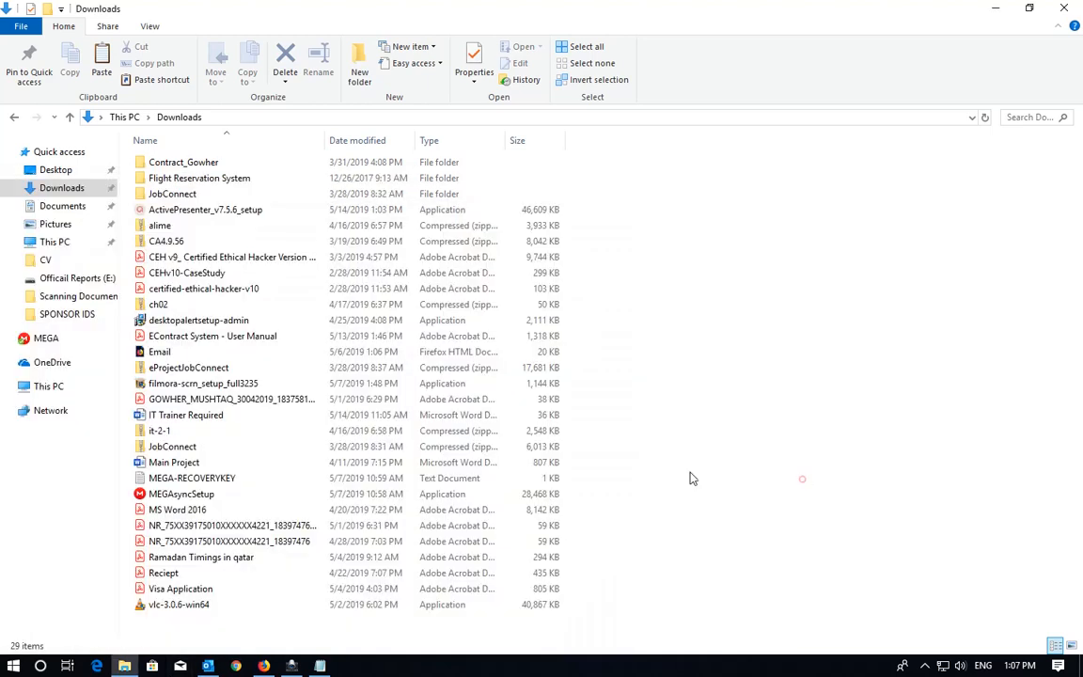
left_click(720, 434)
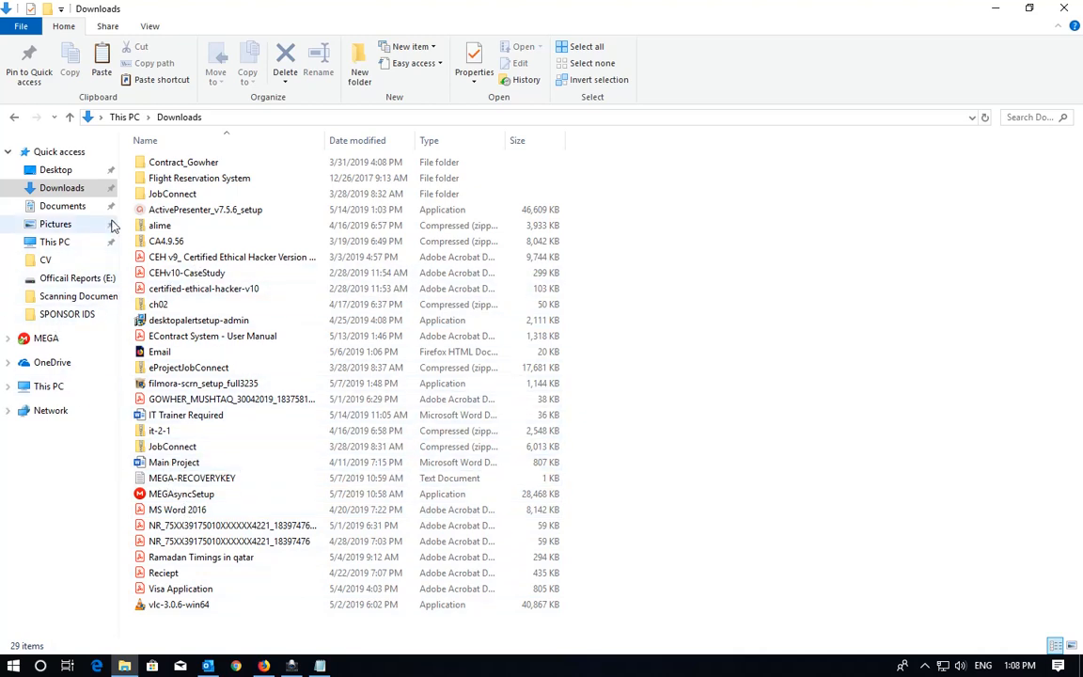
Search Windows for "word", switch to the Word desktop app and create a blank document.
left_click(41, 666)
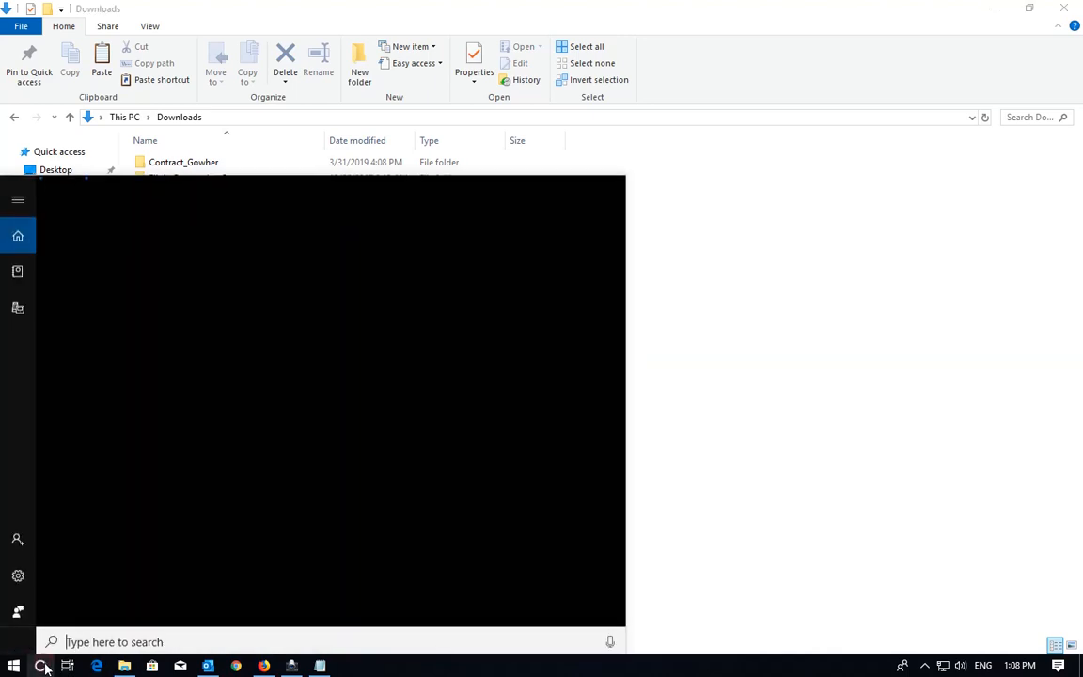
type("word")
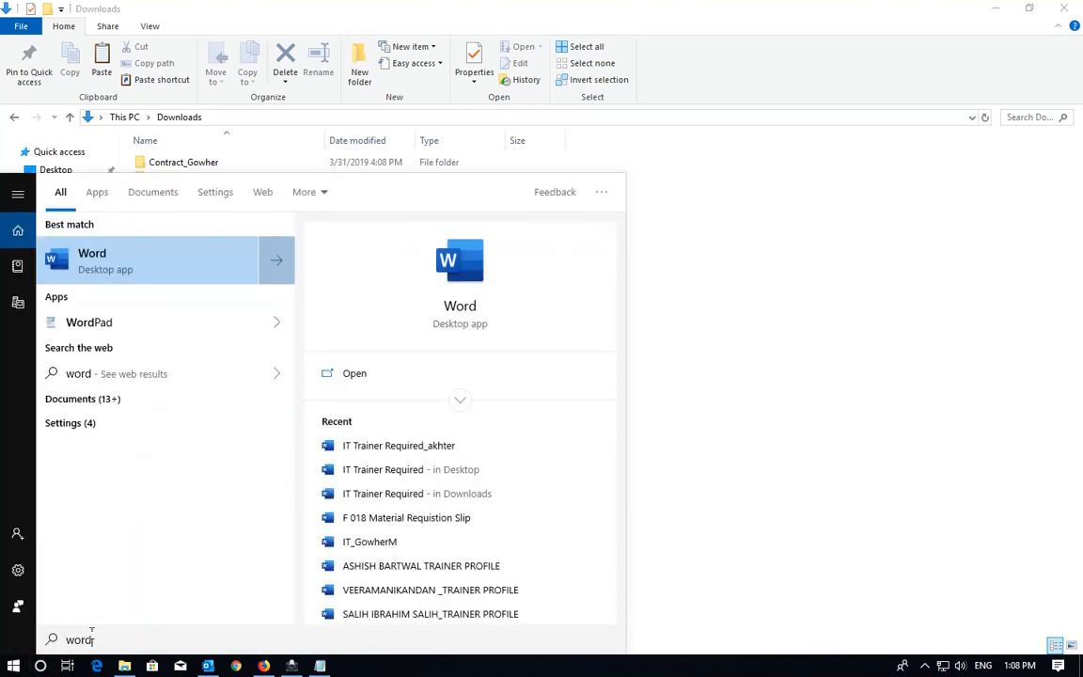
left_click(151, 272)
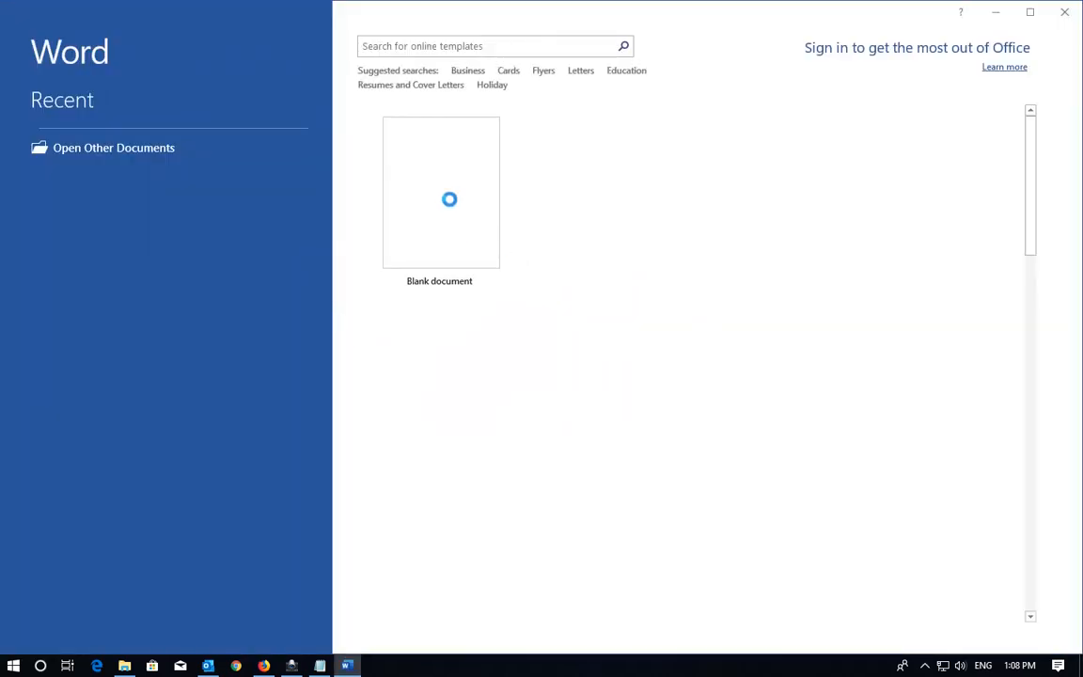
left_click(446, 212)
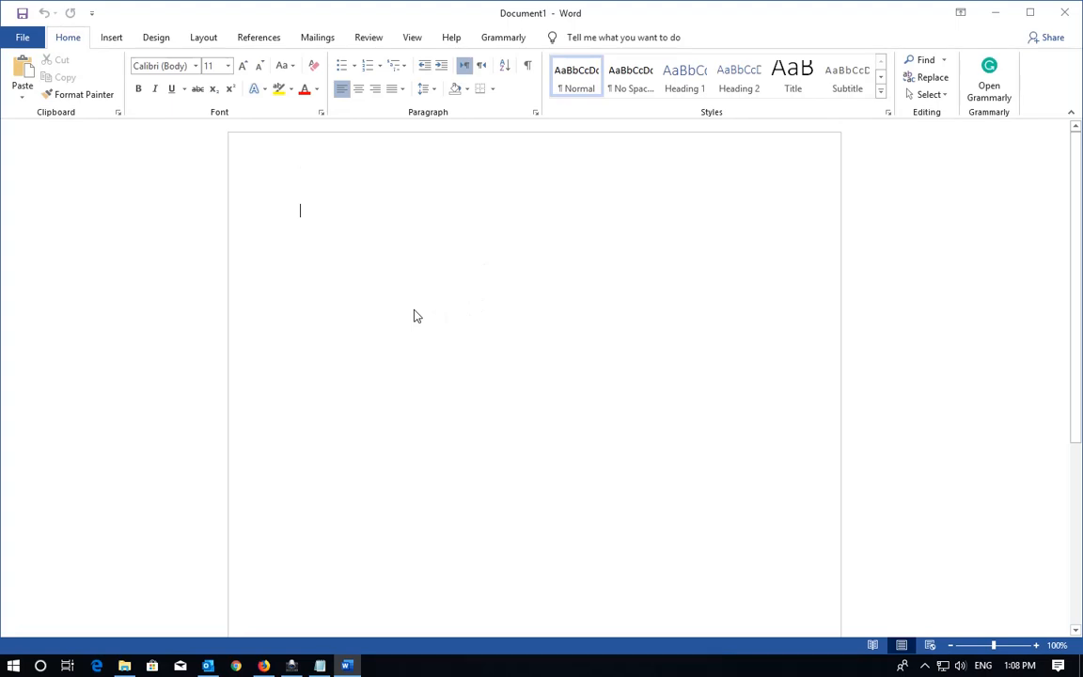
Begin saving the document in Documents, creating and opening a new folder named "MS Word Tut" there.
left_click(23, 42)
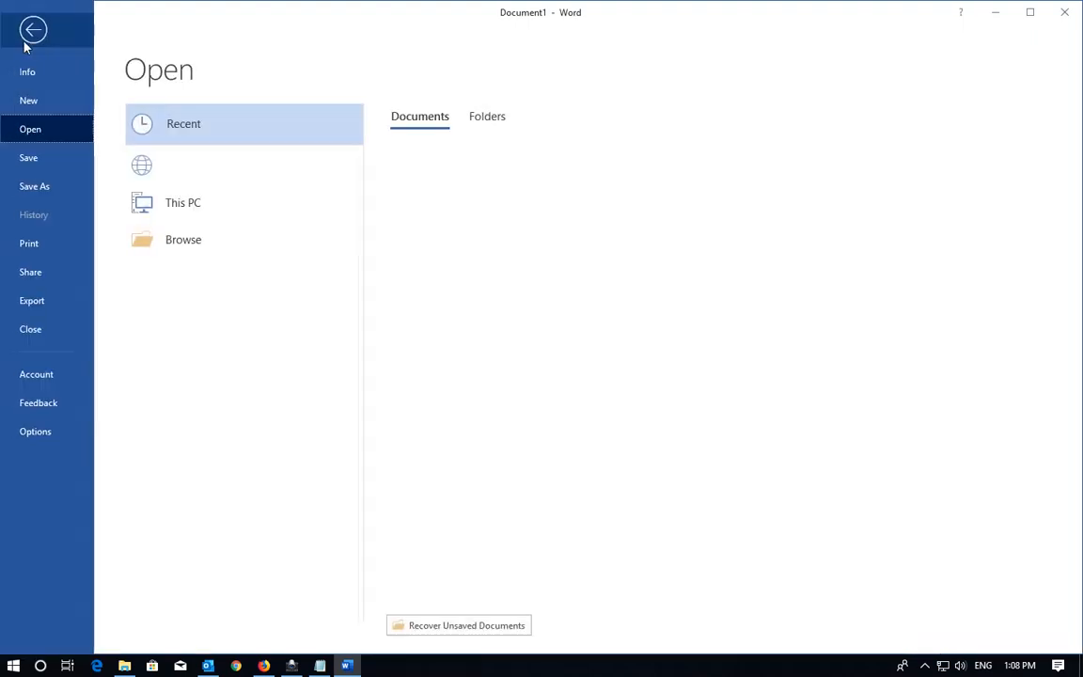
left_click(38, 151)
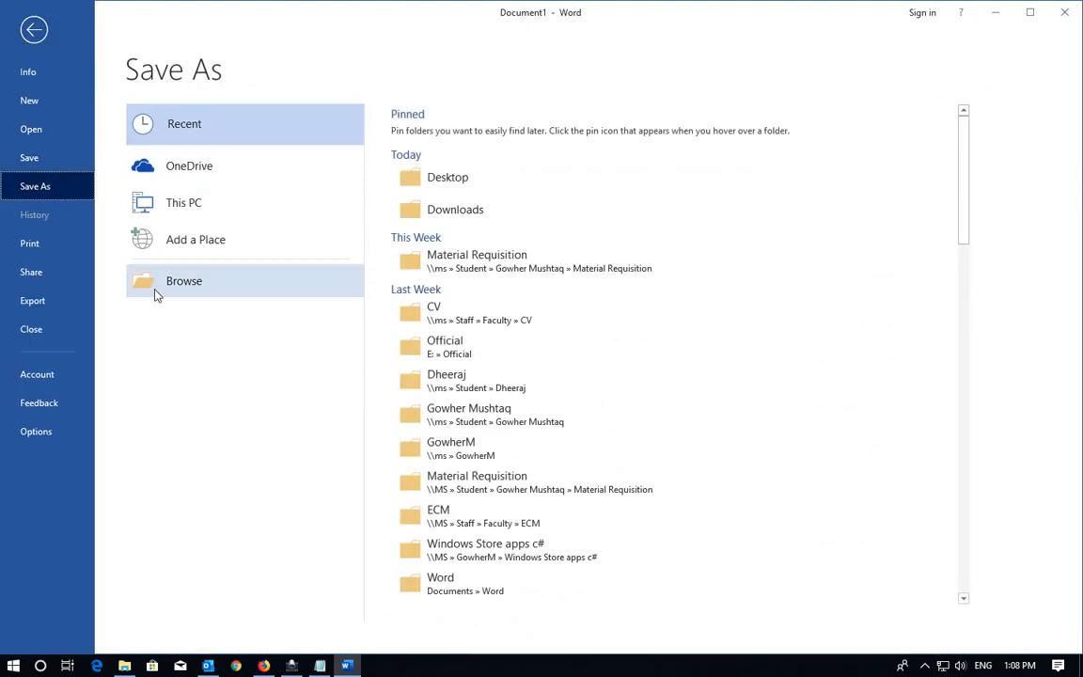
left_click(208, 296)
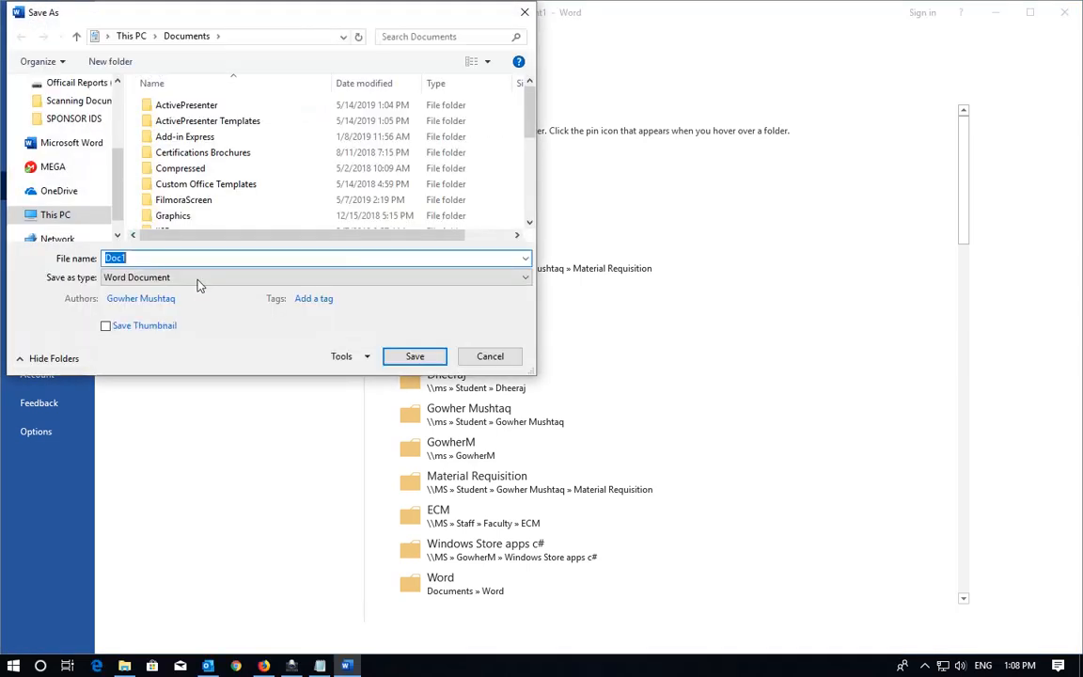
scroll(43, 89, "up", 3)
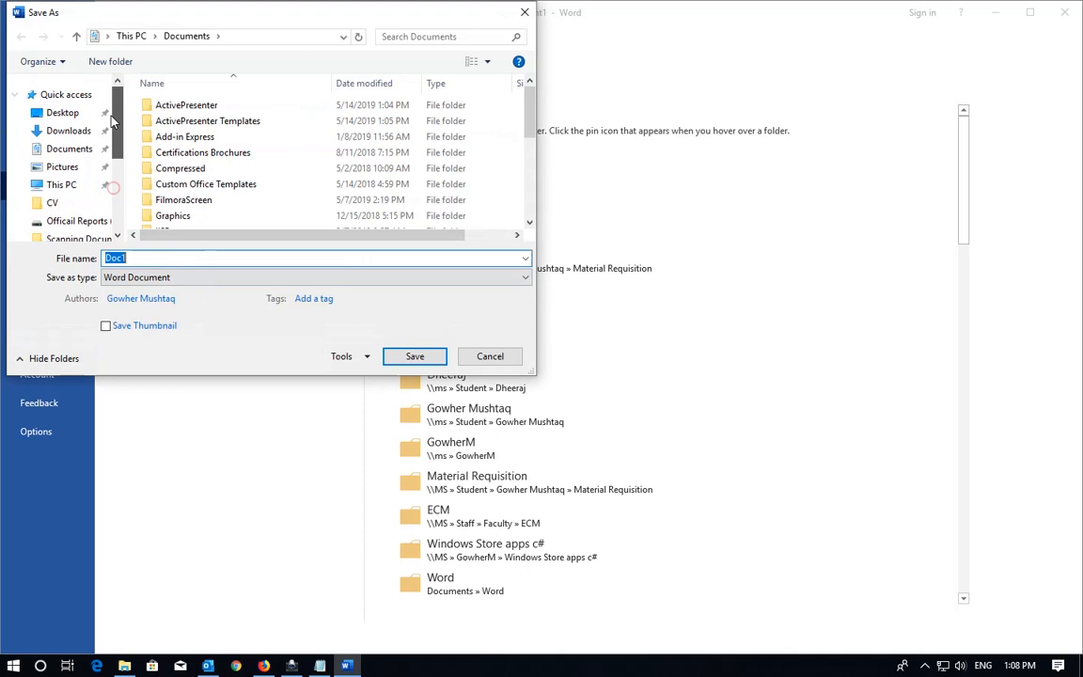
left_click(61, 148)
left_click(106, 61)
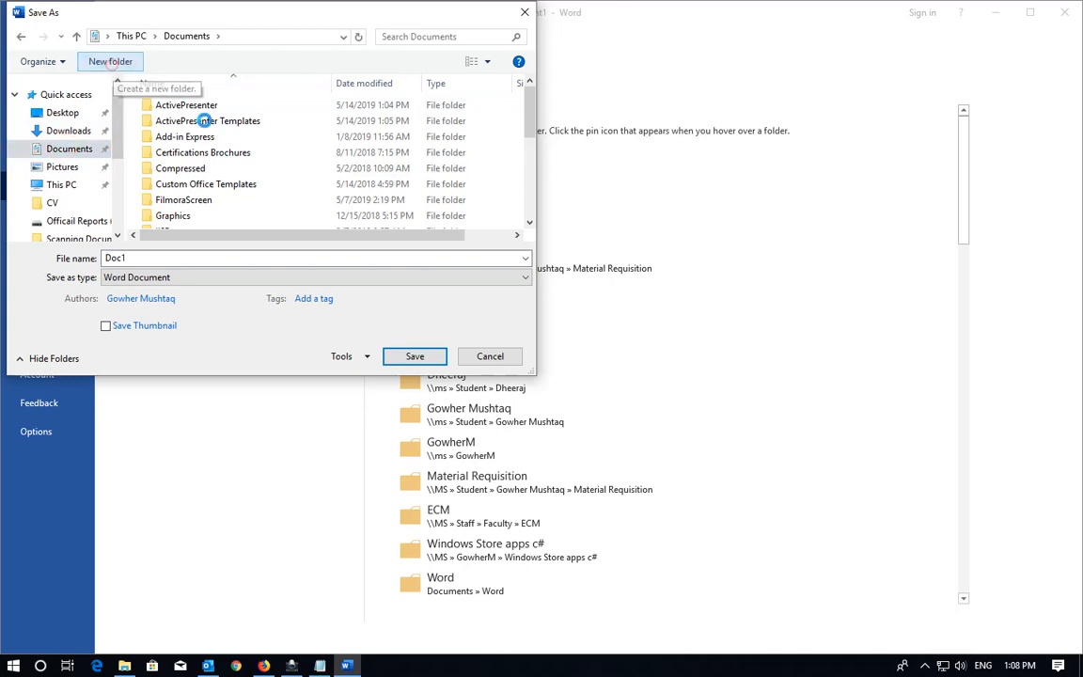
type("MS")
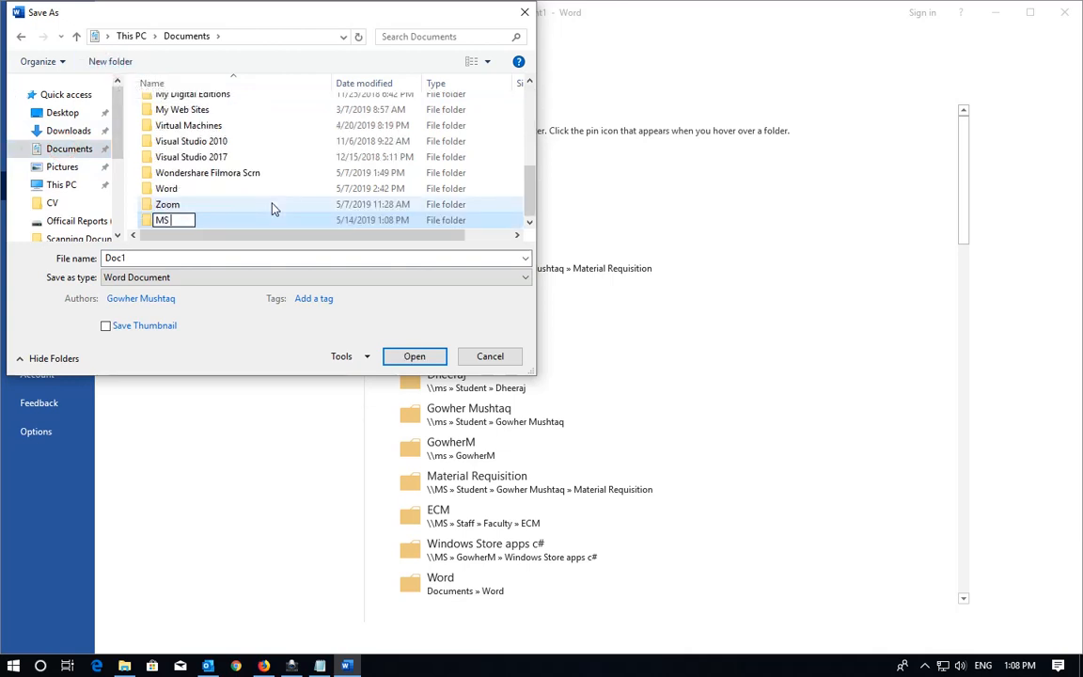
type(" Word Tut")
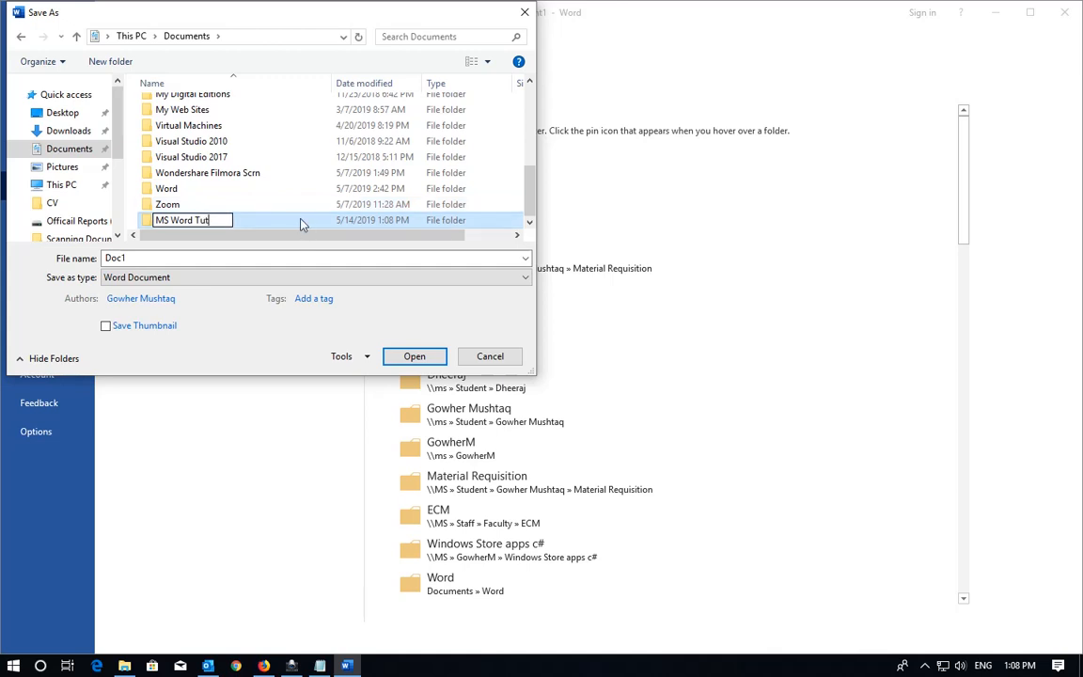
double_click(263, 221)
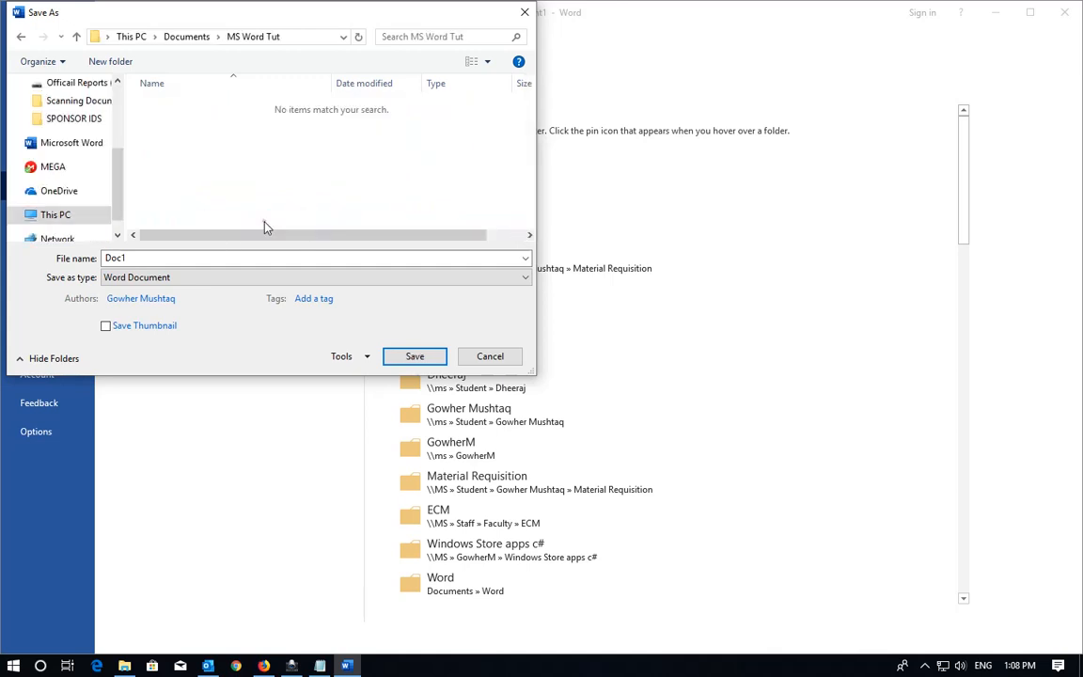
Save the document under the file name "Word_1" as a Word Document in the new folder.
double_click(174, 254)
key("BackSpace")
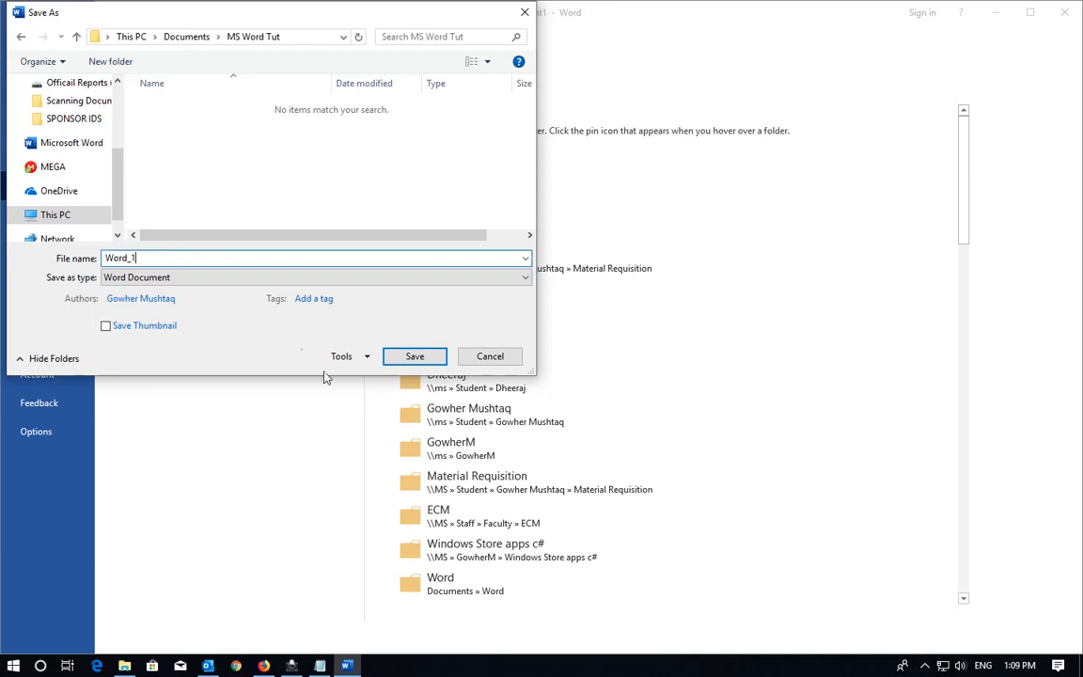
left_click(412, 358)
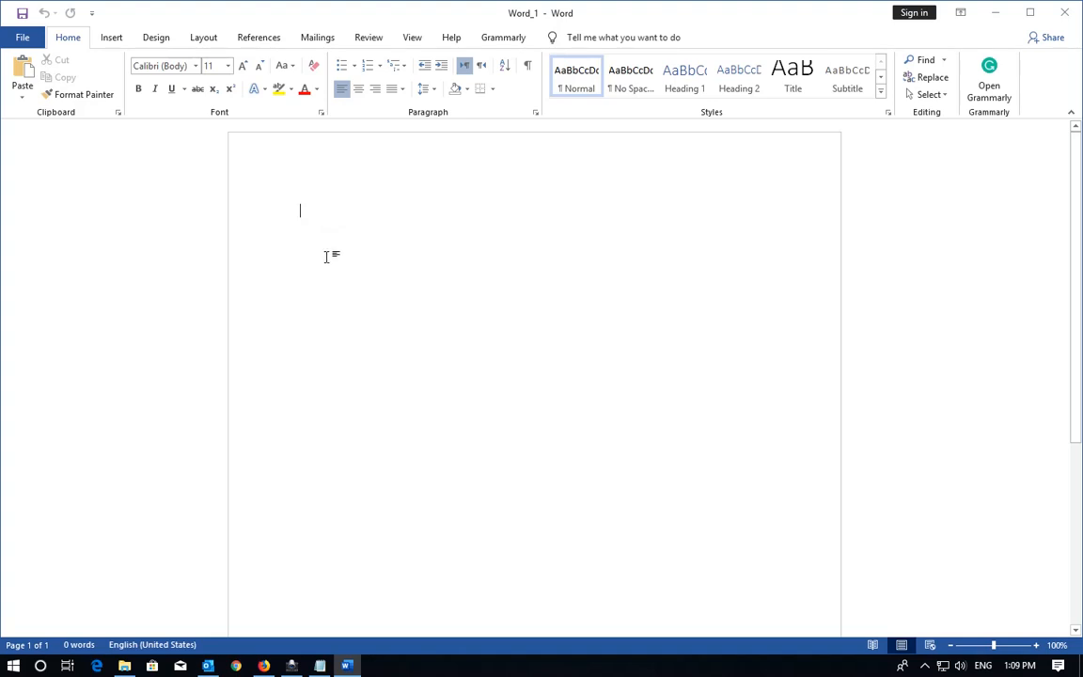
Enter the heading text "Cyber Security" on the first line and centre it.
type("c")
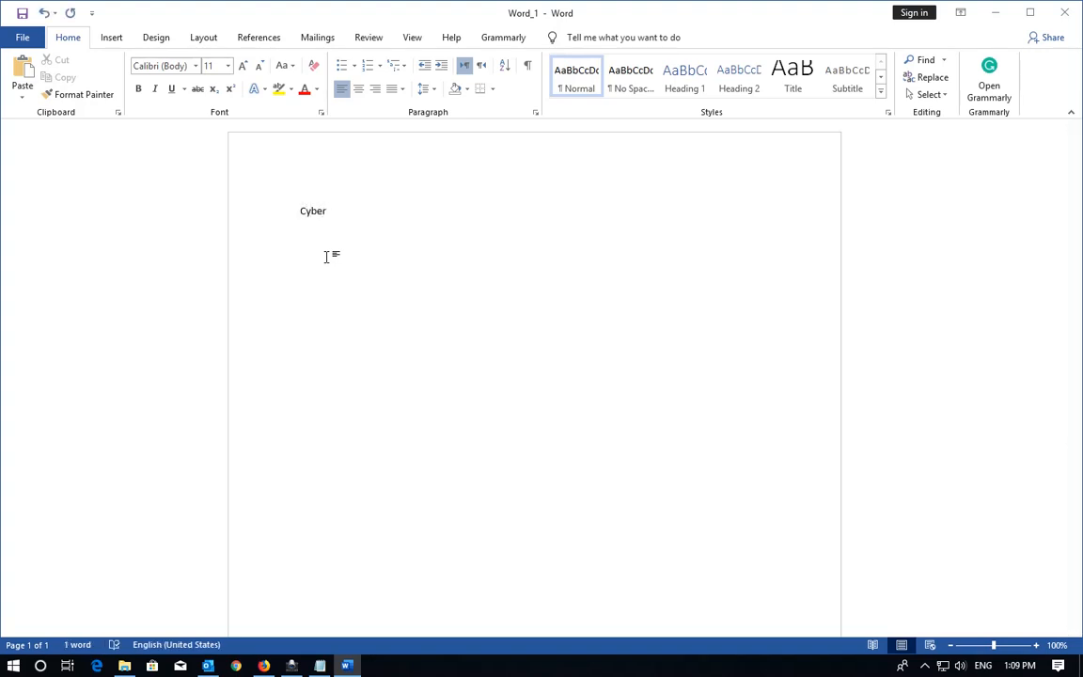
type("yber Securityy")
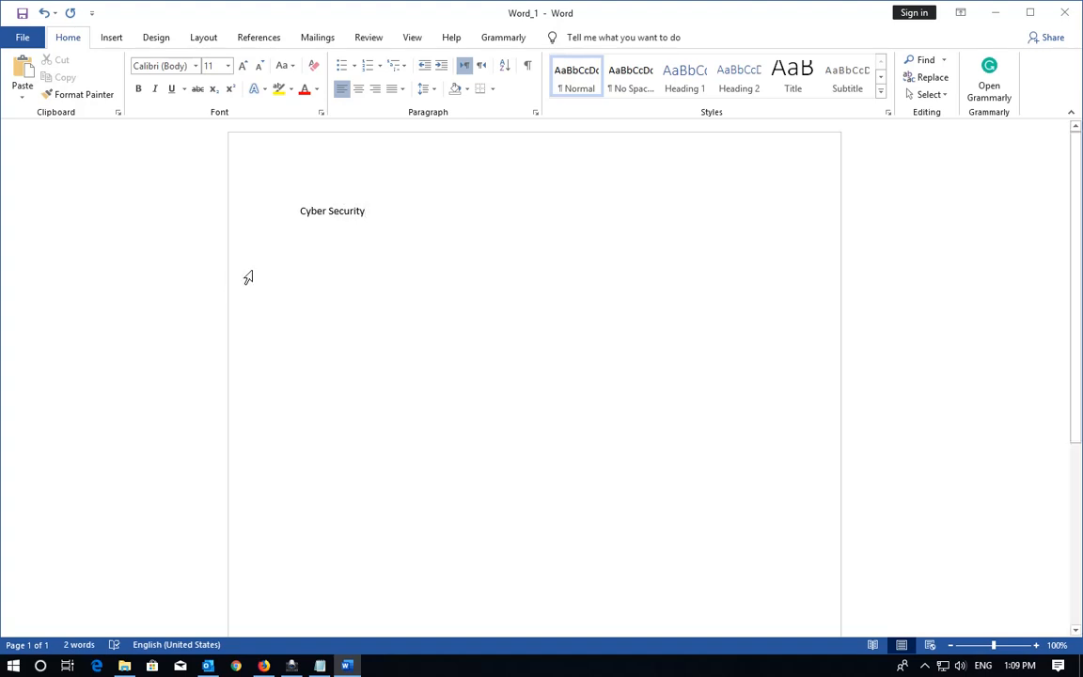
left_click_drag(299, 210, 366, 208)
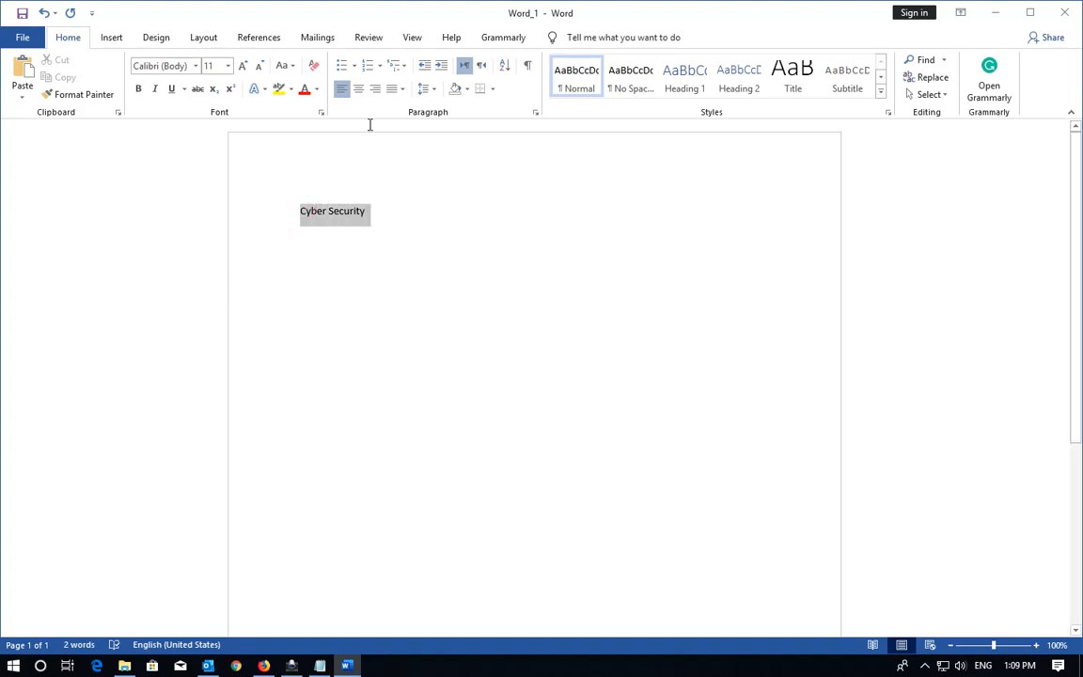
left_click(358, 89)
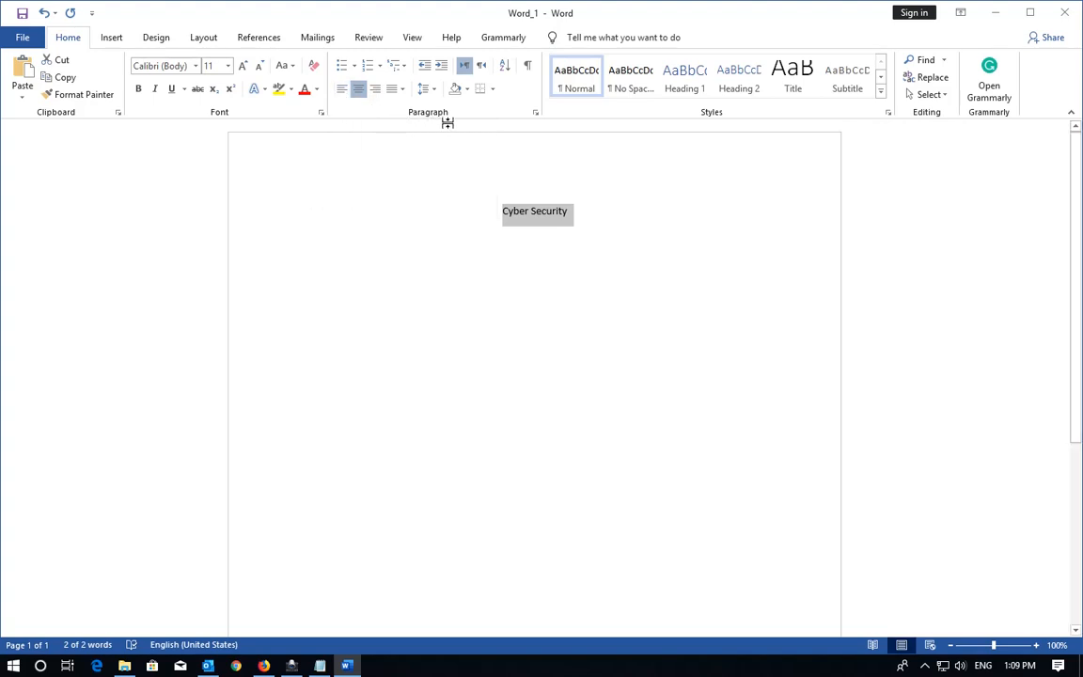
Try left and right alignment on the heading and return it to centre alignment.
left_click(343, 94)
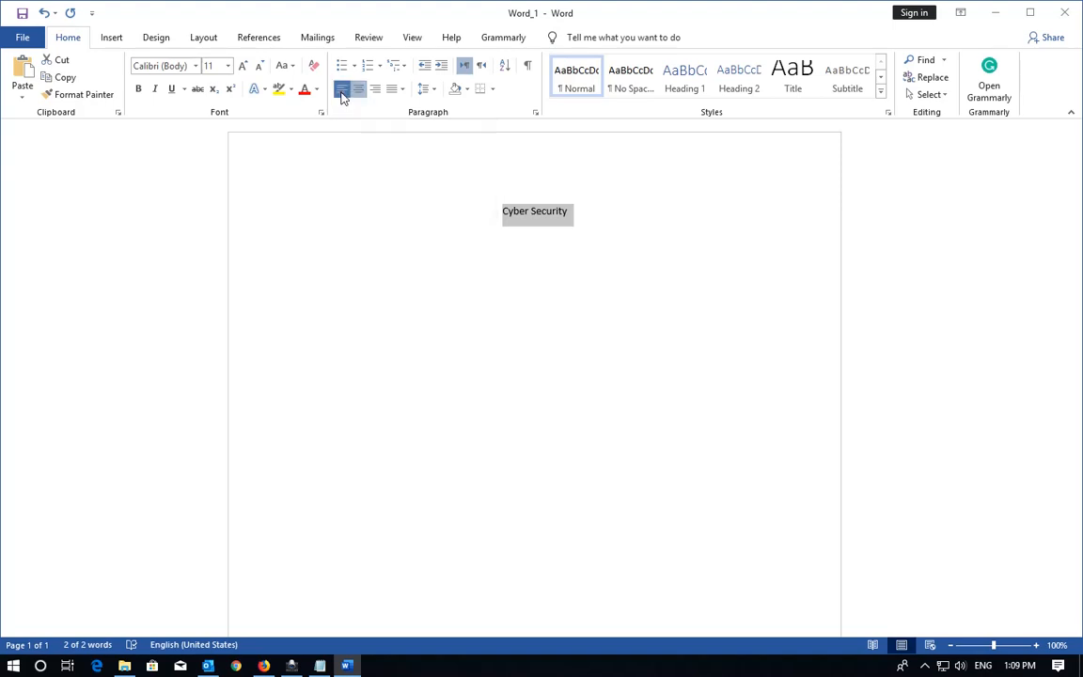
left_click(358, 91)
left_click(376, 93)
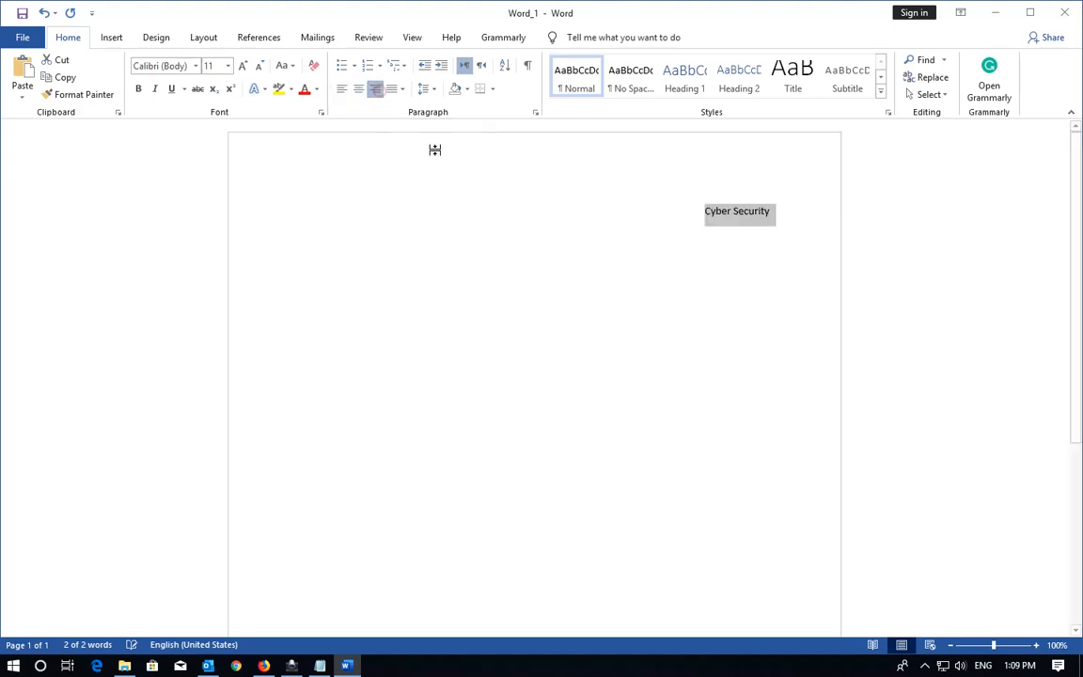
left_click(360, 92)
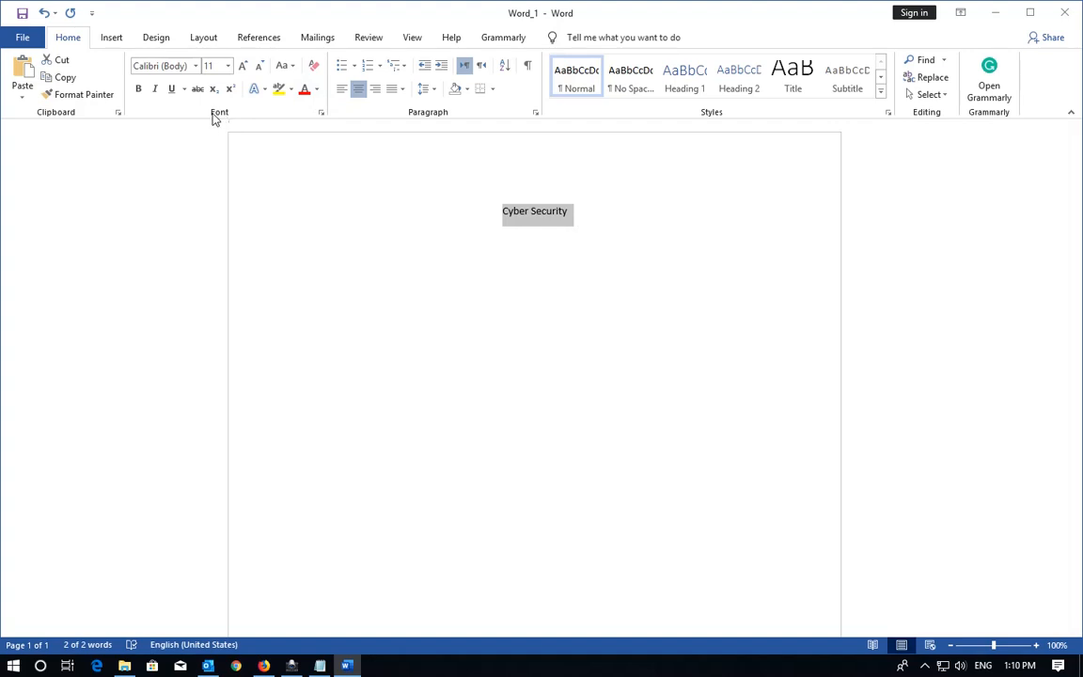
Colour the "Cyber Security" heading standard green and make it bold.
left_click(318, 89)
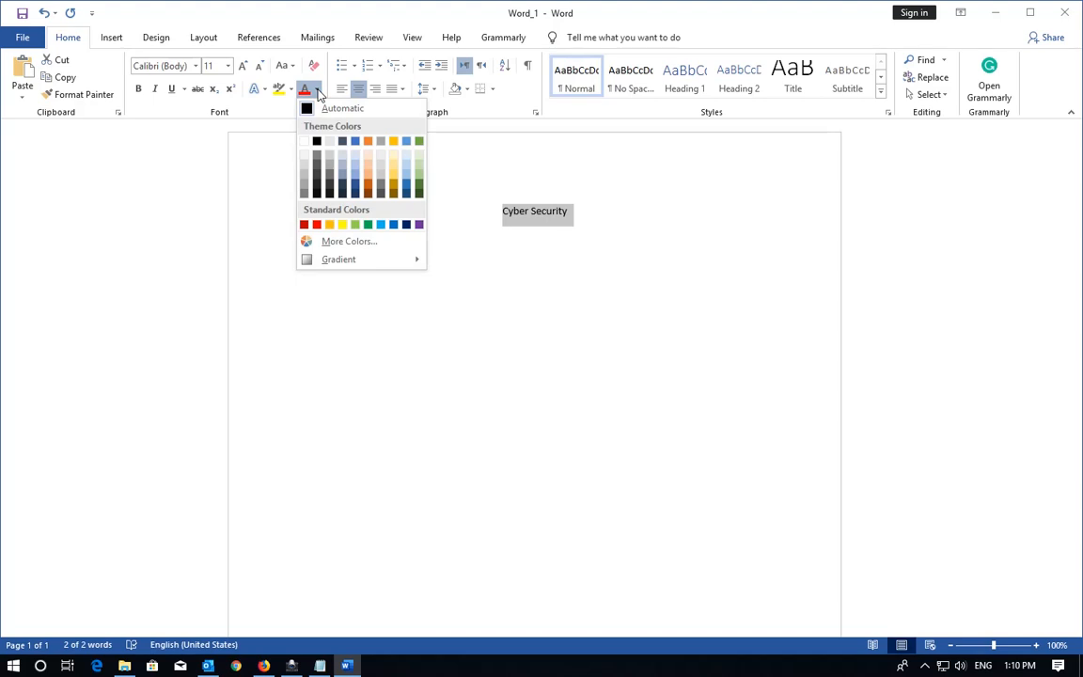
left_click(367, 225)
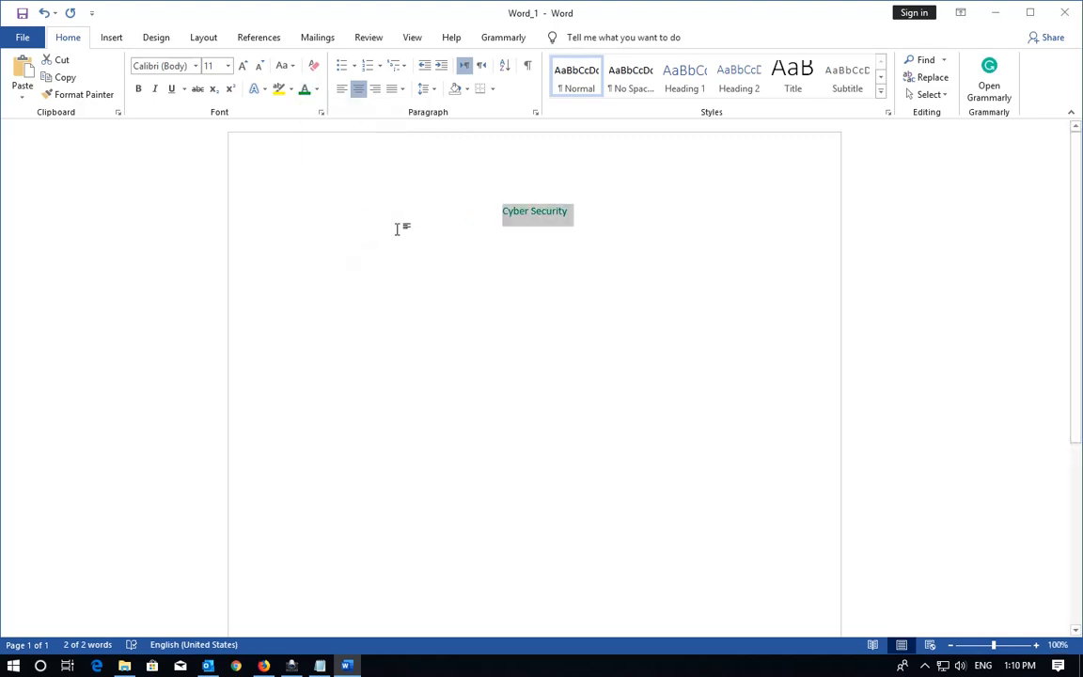
left_click(141, 89)
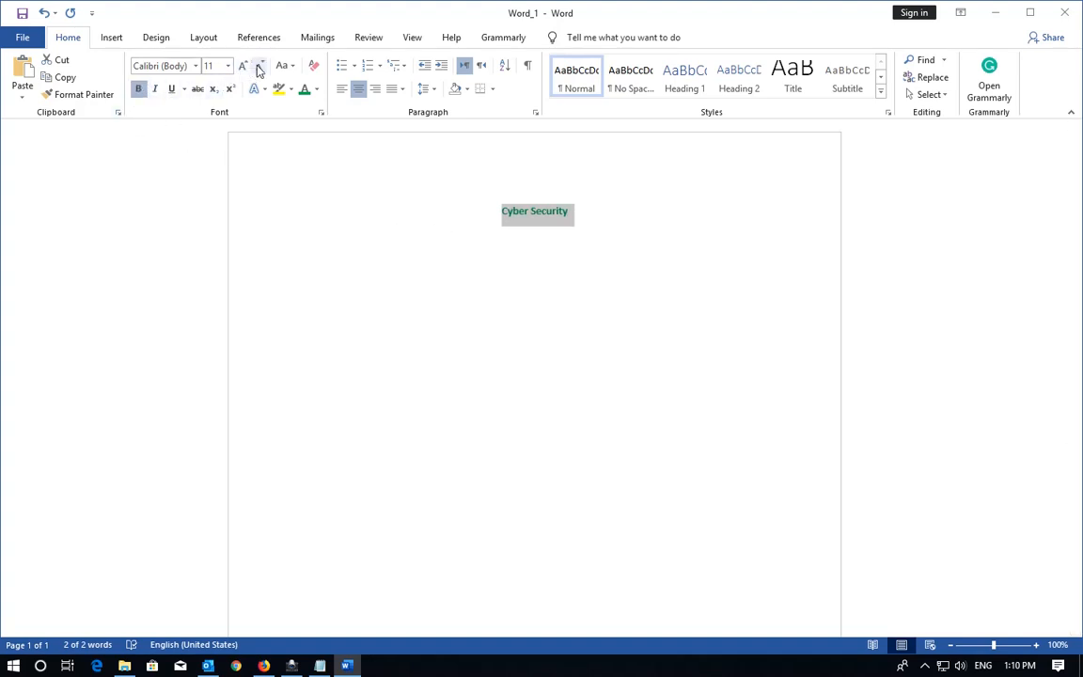
Set the "Cyber Security" heading to font size 26 in Times New Roman, trying one size increase and decrease.
left_click(227, 65)
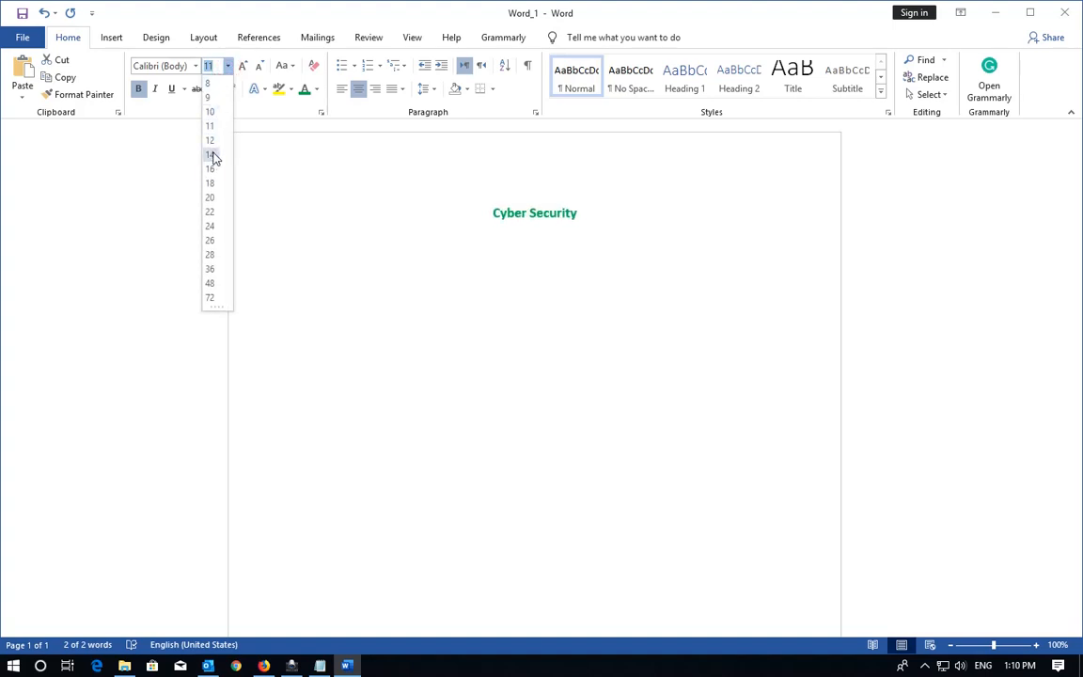
left_click(211, 239)
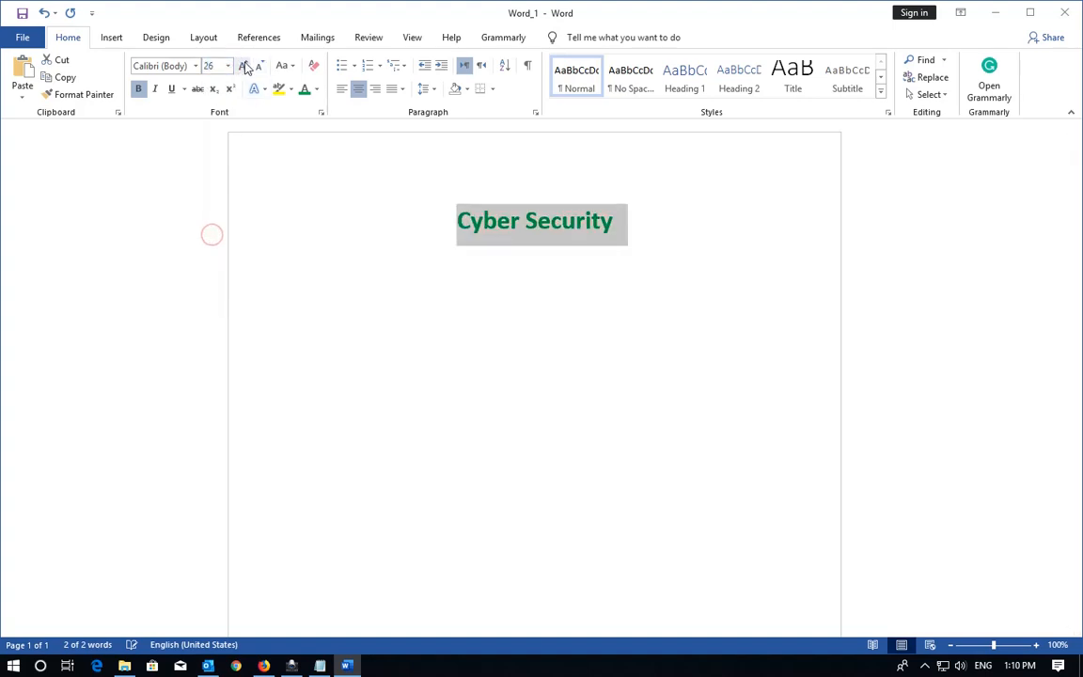
left_click(243, 66)
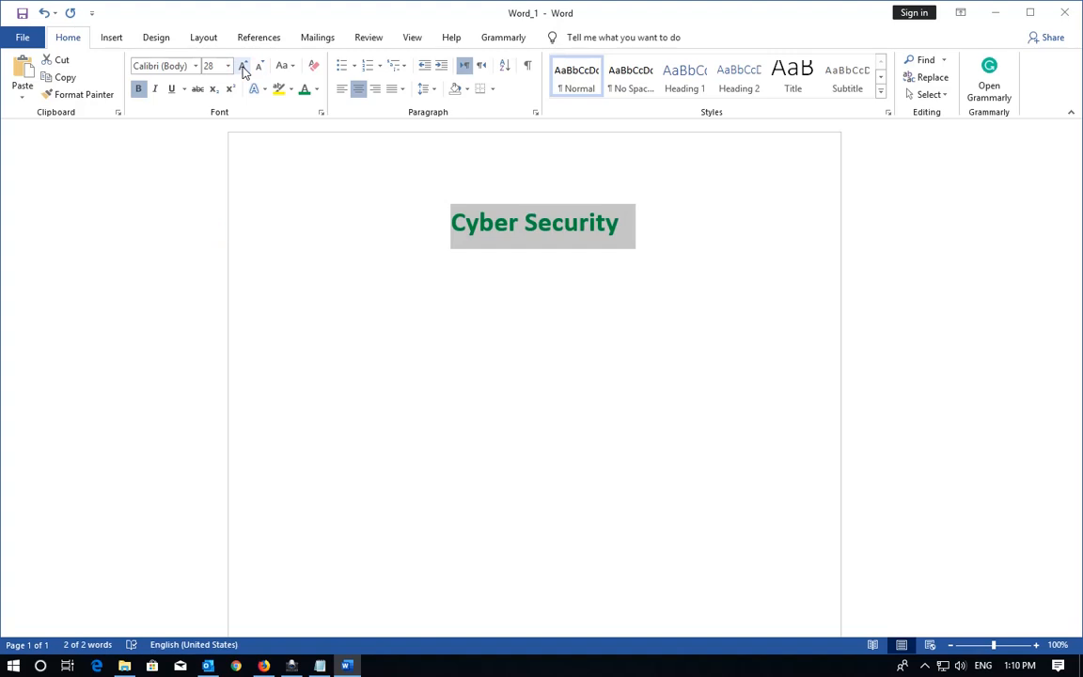
left_click(259, 67)
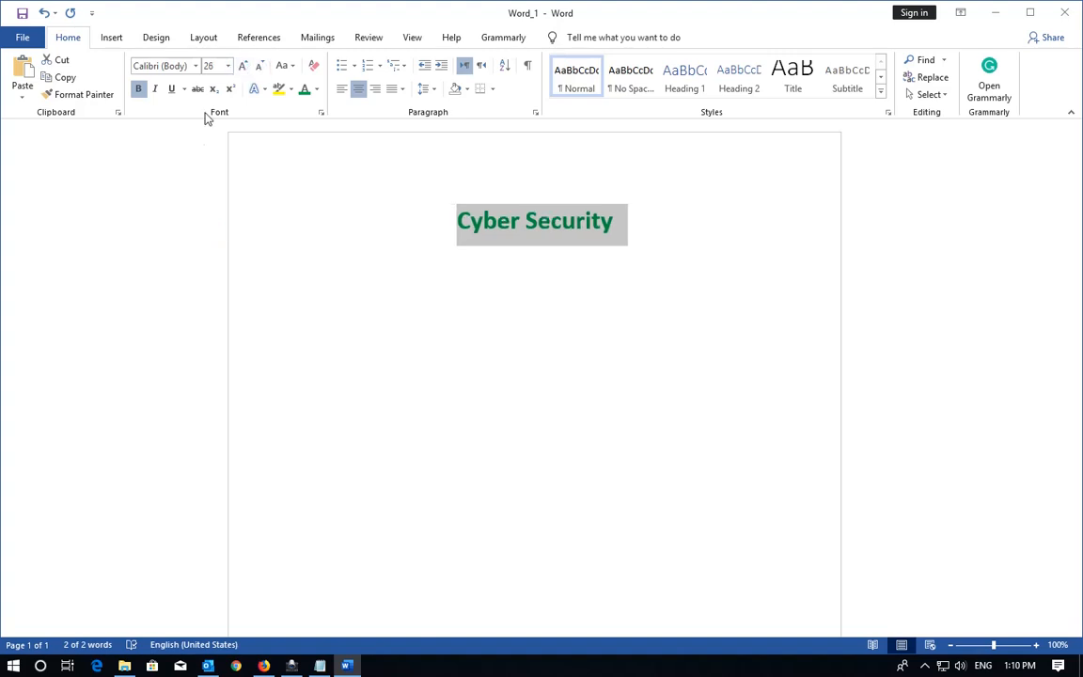
left_click(195, 68)
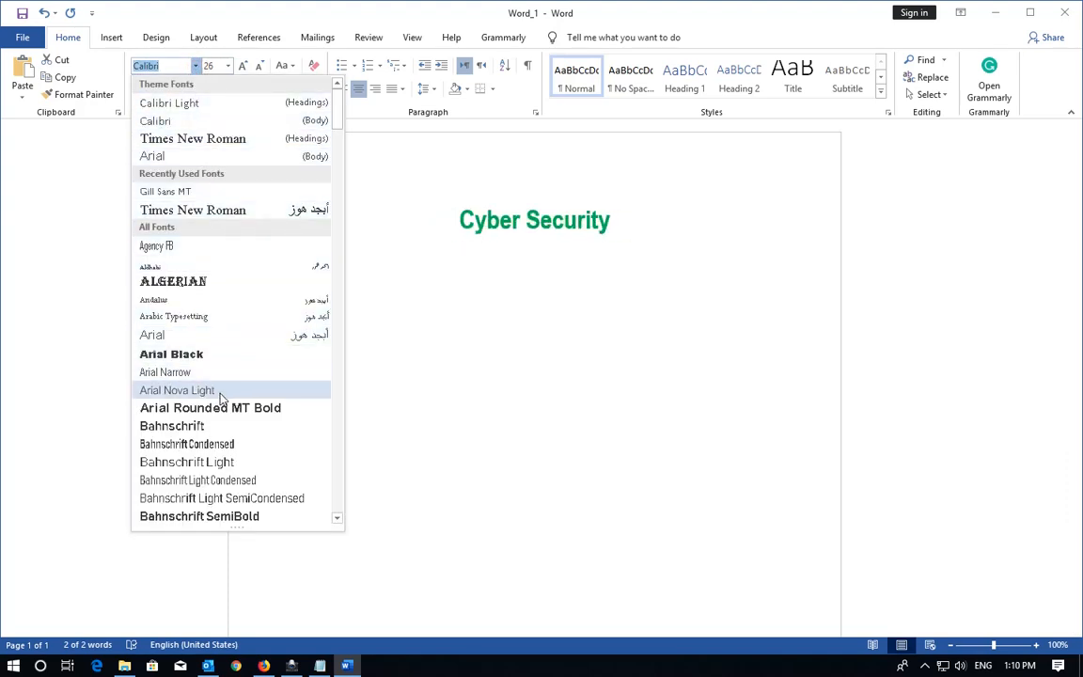
left_click(217, 141)
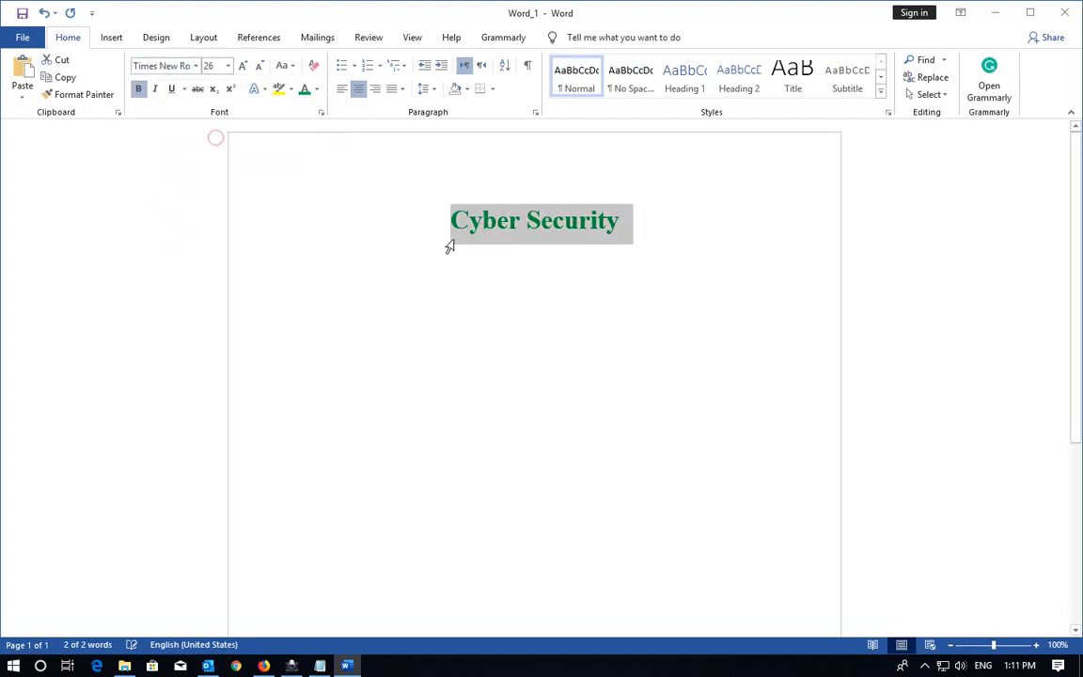
Start a new line below the heading and clear all formatting from it.
left_click(620, 273)
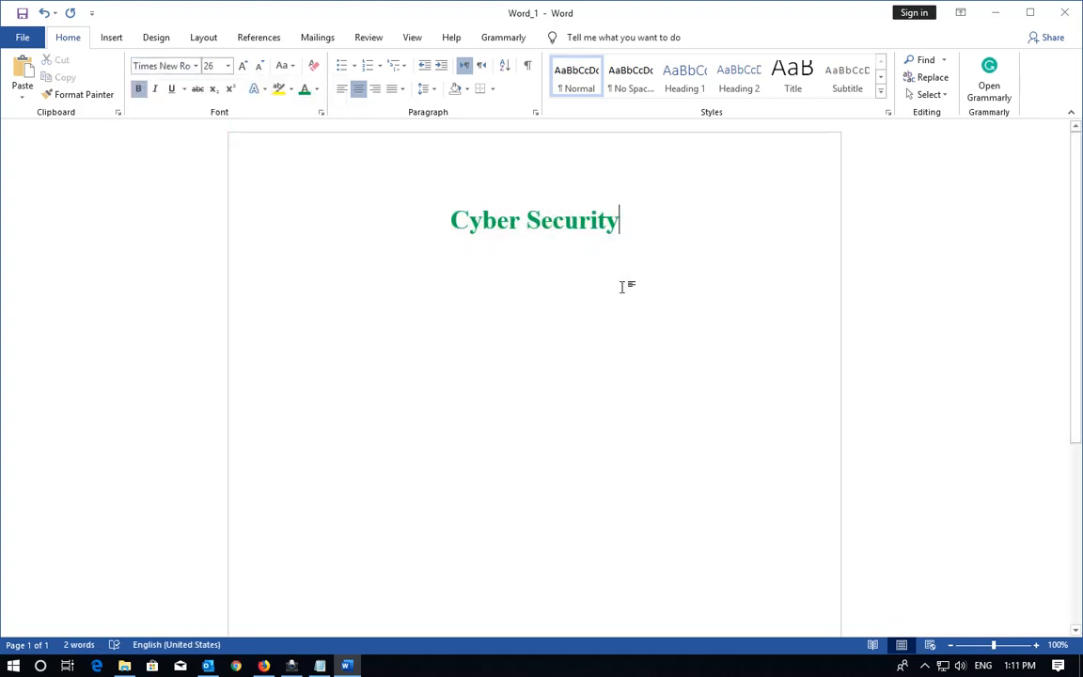
key("Return")
type("gg")
key("BackSpace")
key("BackSpace")
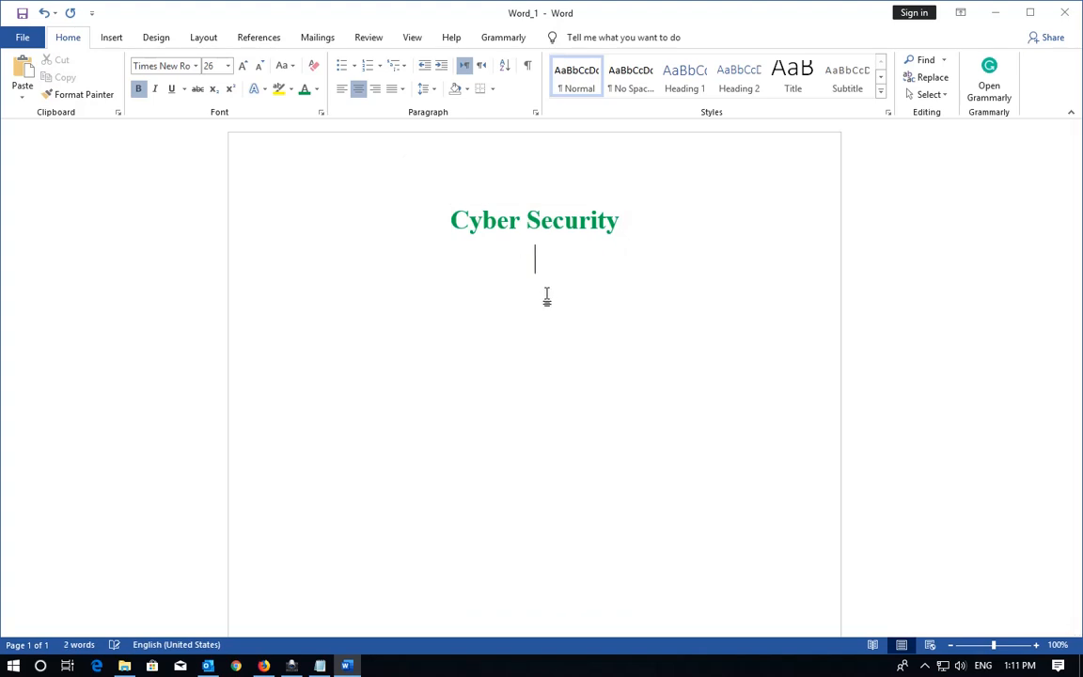
left_click(314, 67)
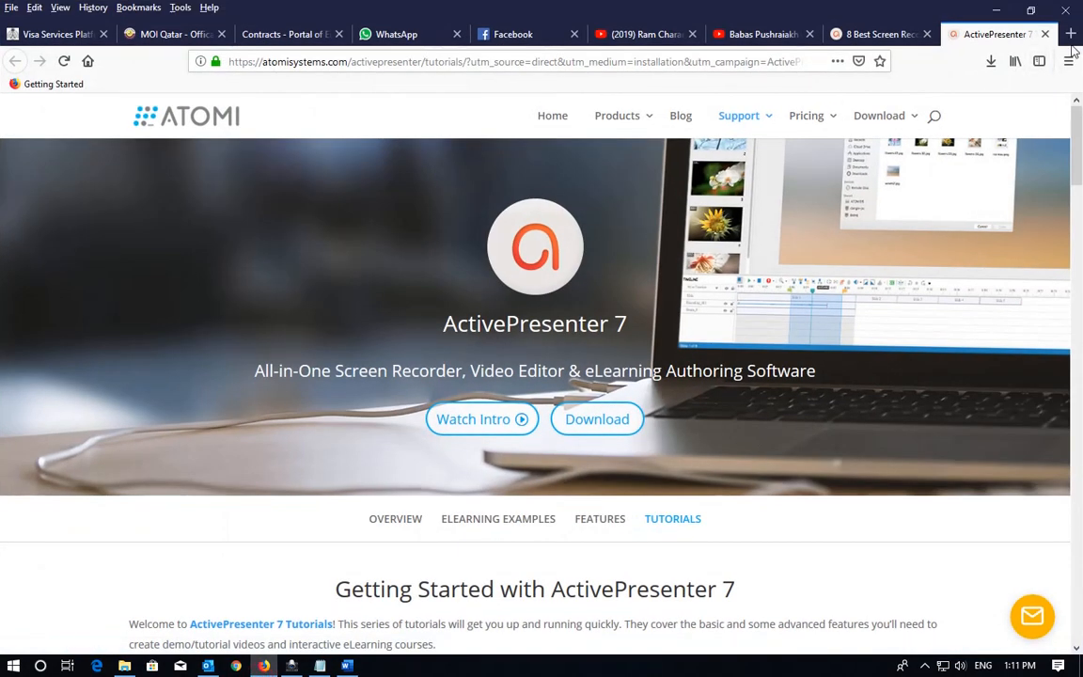
Search Google for "cyver security" in a new Firefox tab.
left_click(1070, 34)
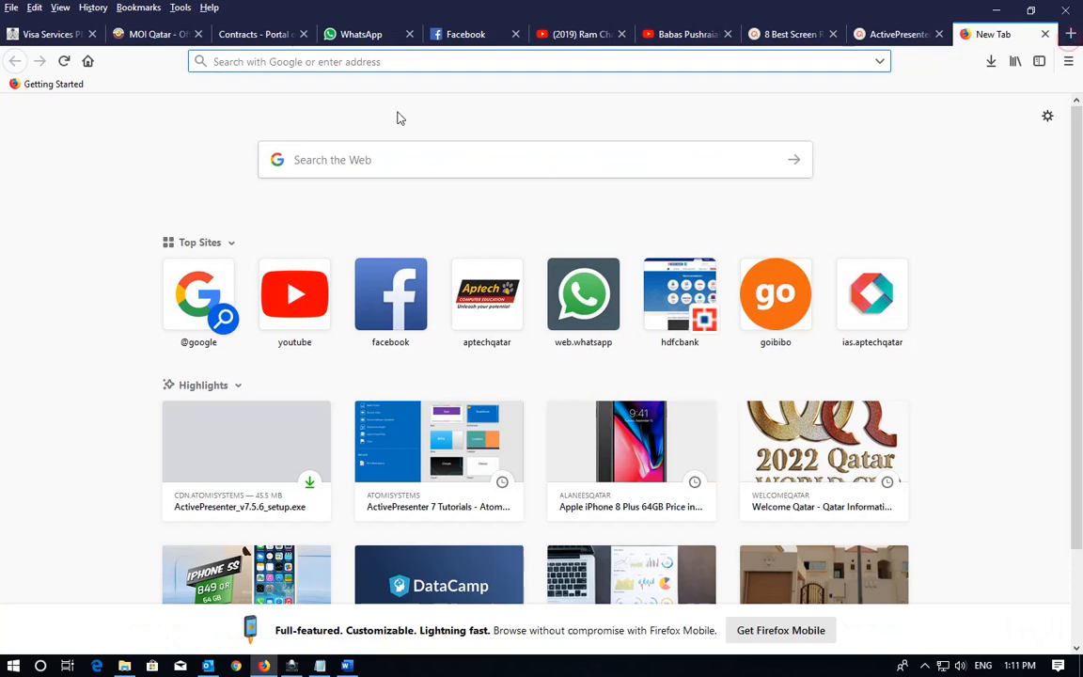
type("cy")
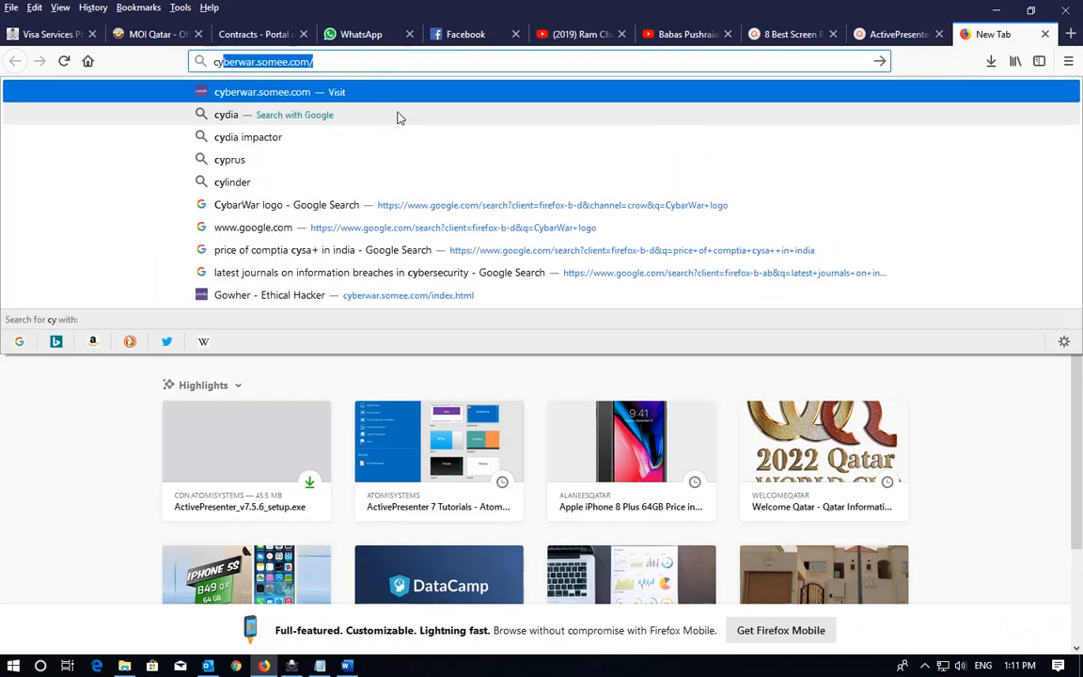
type("ber")
key("BackSpace")
key("BackSpace")
key("BackSpace")
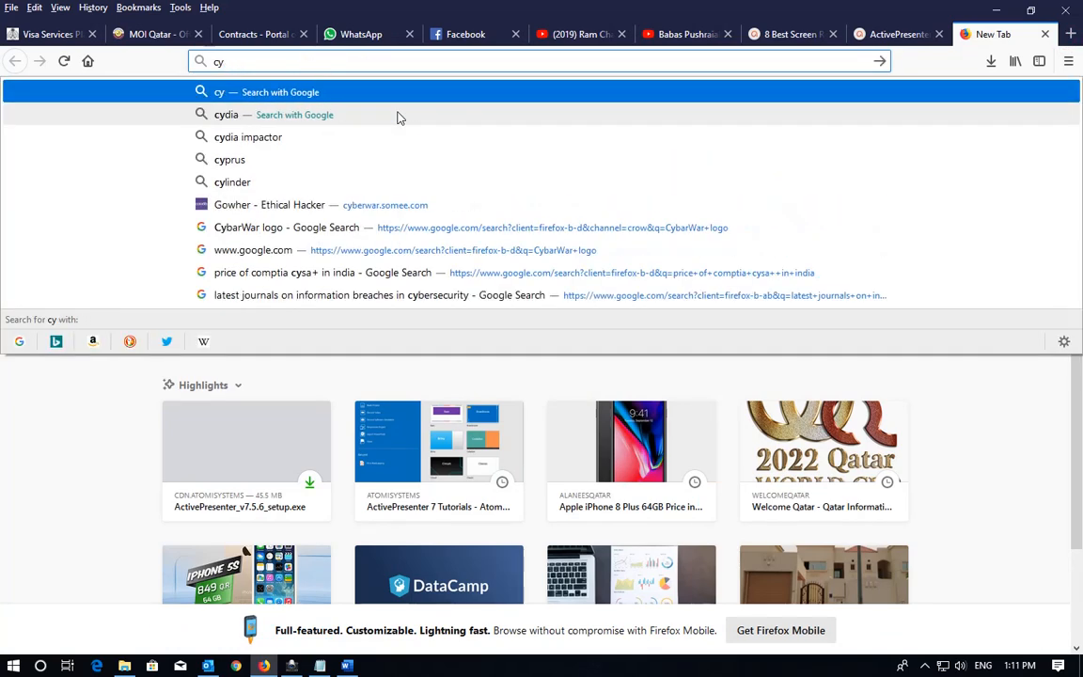
type("ver security")
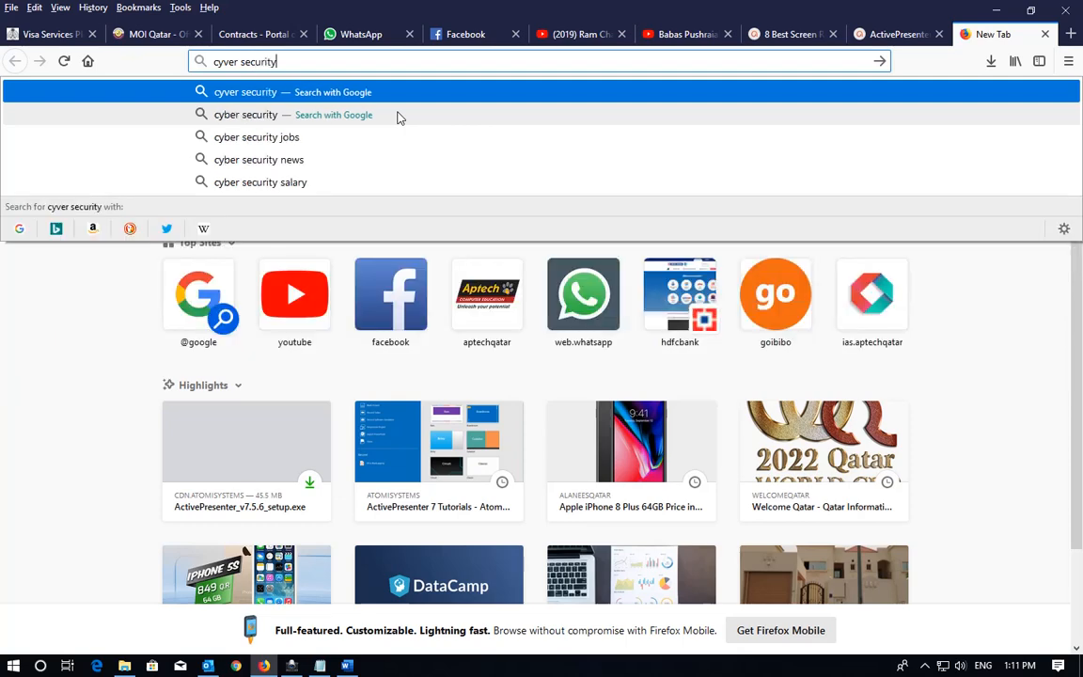
key("Return")
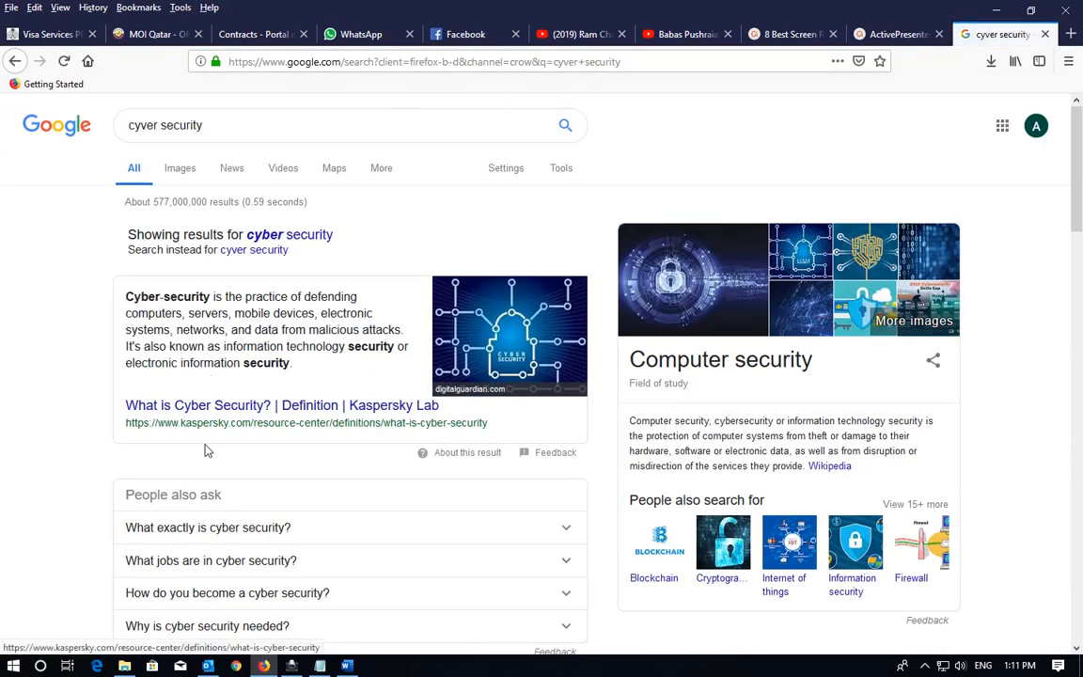
Open Kaspersky's "What is Cyber Security?" result and copy the article's opening definition paragraph.
left_click(224, 413)
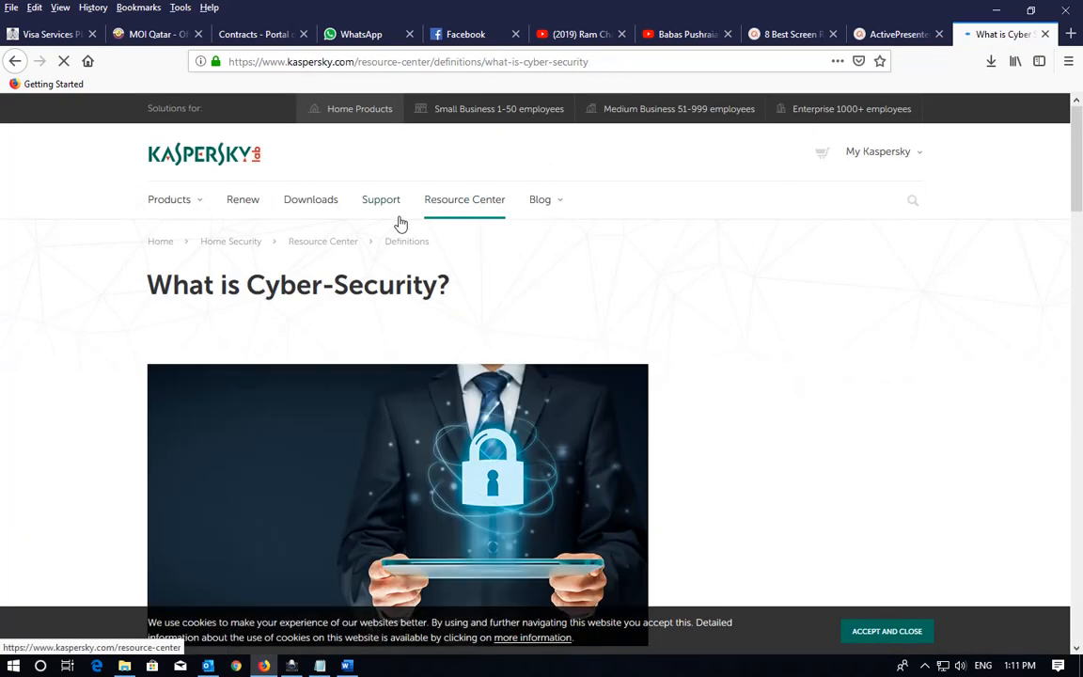
scroll(301, 331, "down", 5)
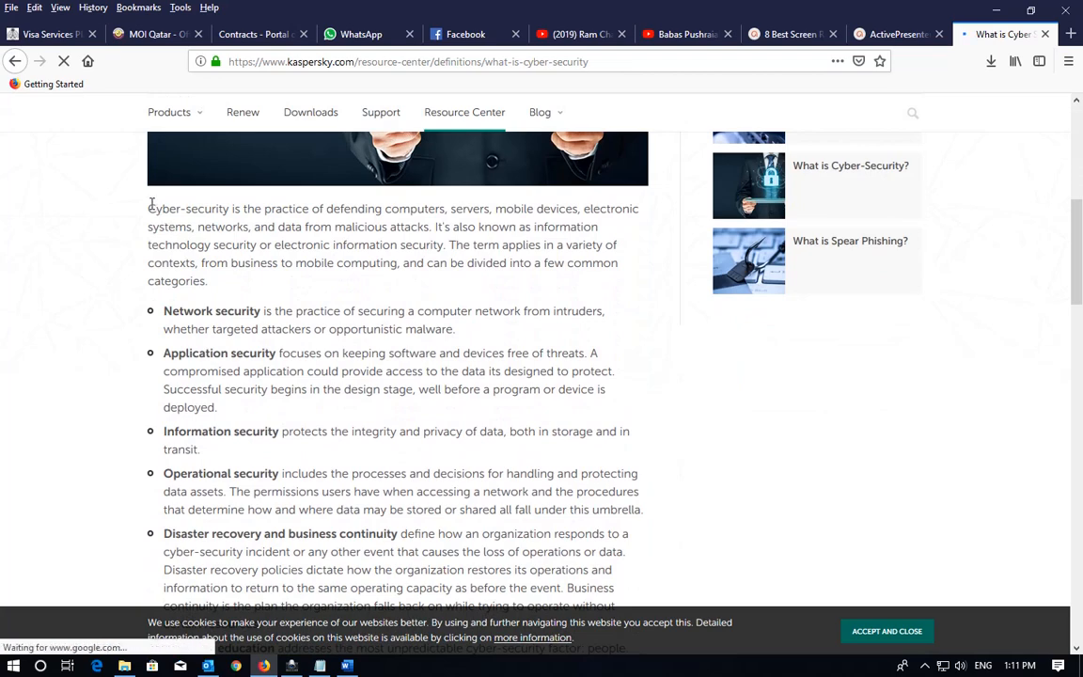
left_click_drag(148, 207, 215, 283)
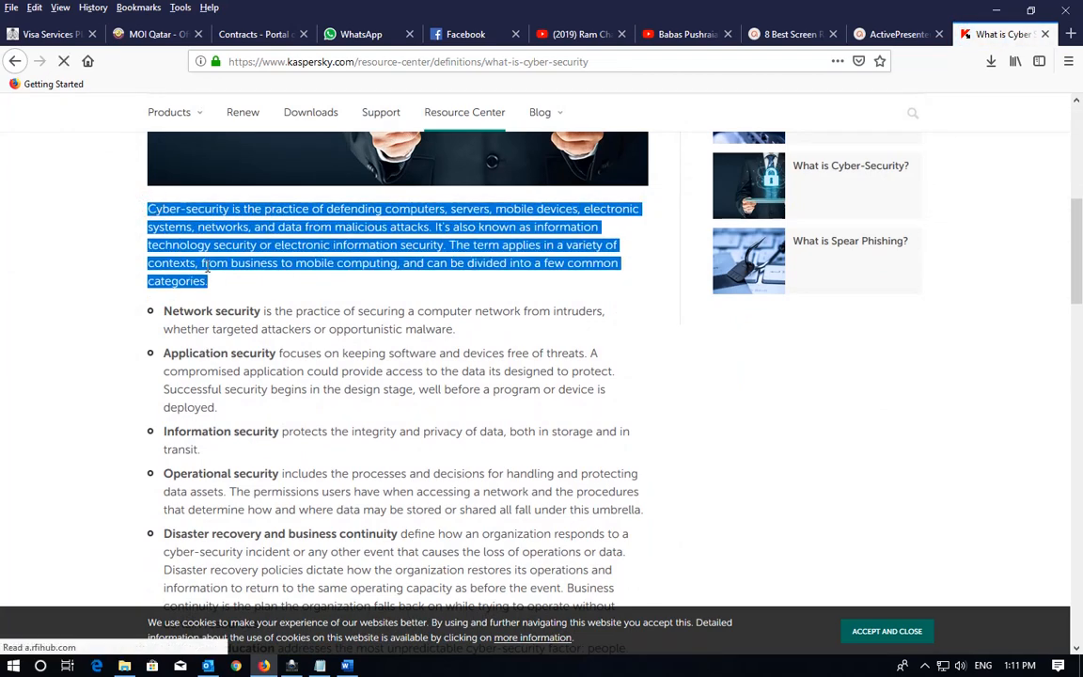
right_click(211, 267)
left_click(235, 278)
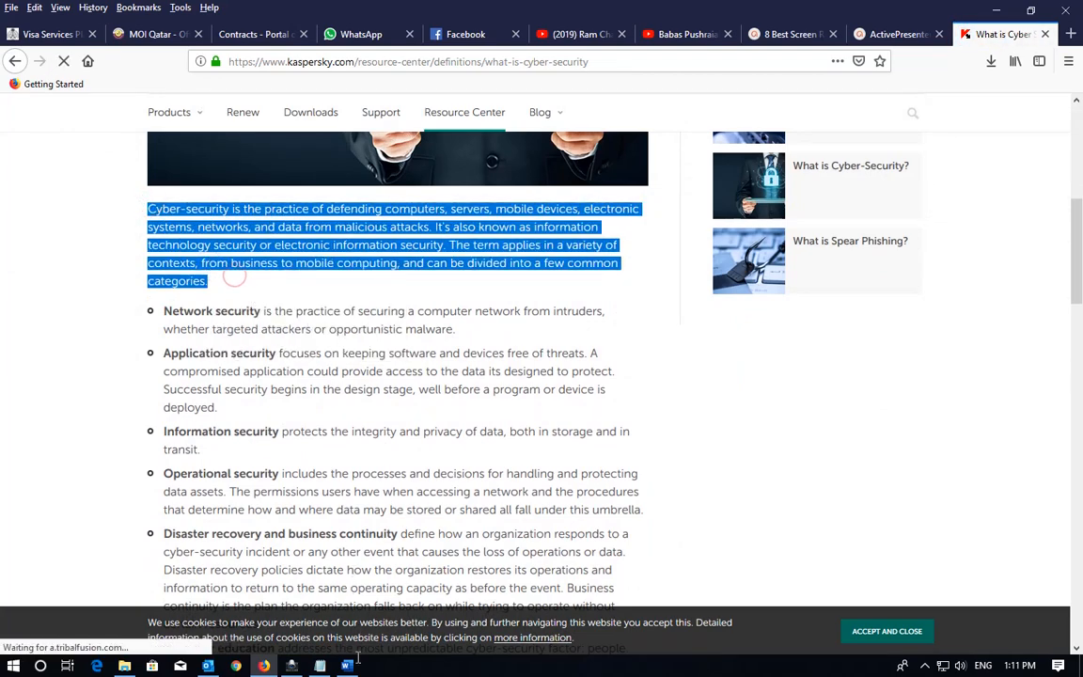
Switch to Word and paste the copied paragraph below the heading, keeping text only.
left_click(346, 665)
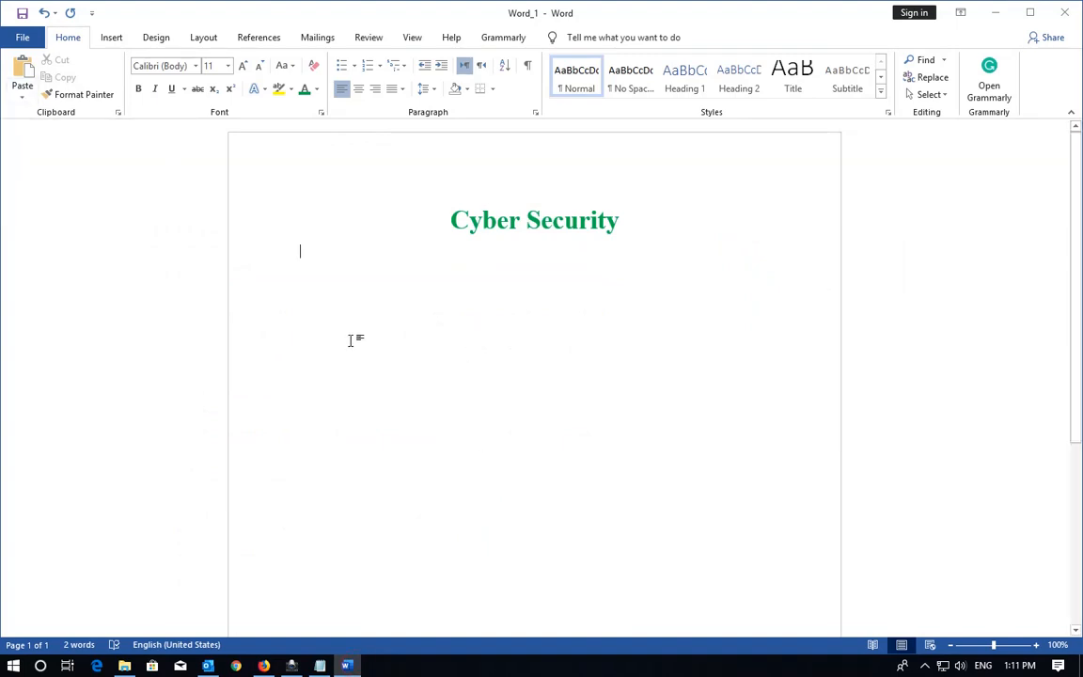
left_click(23, 98)
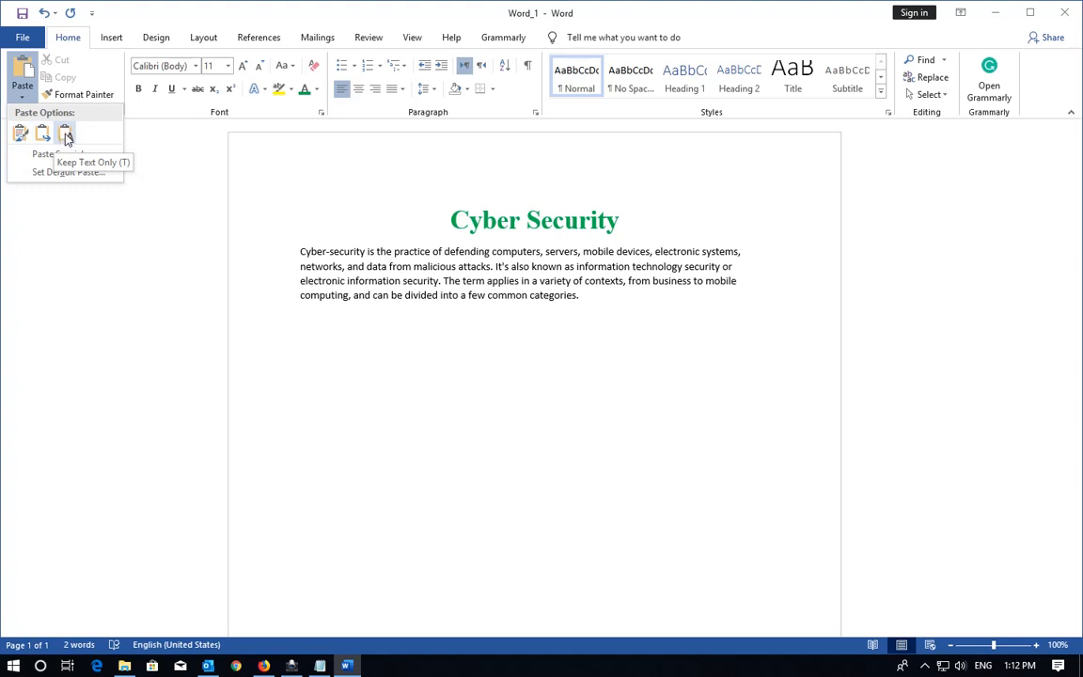
left_click(66, 136)
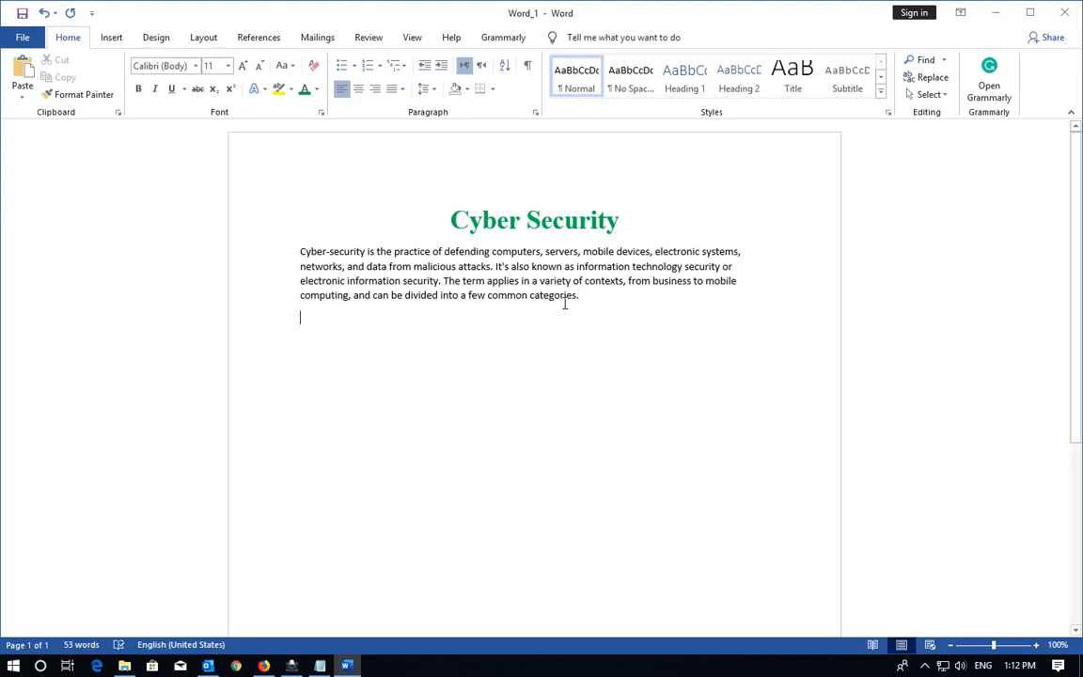
Switch to Firefox and copy the article's bulleted list from "Network security" to the end of the "End-user education" item.
left_click(267, 665)
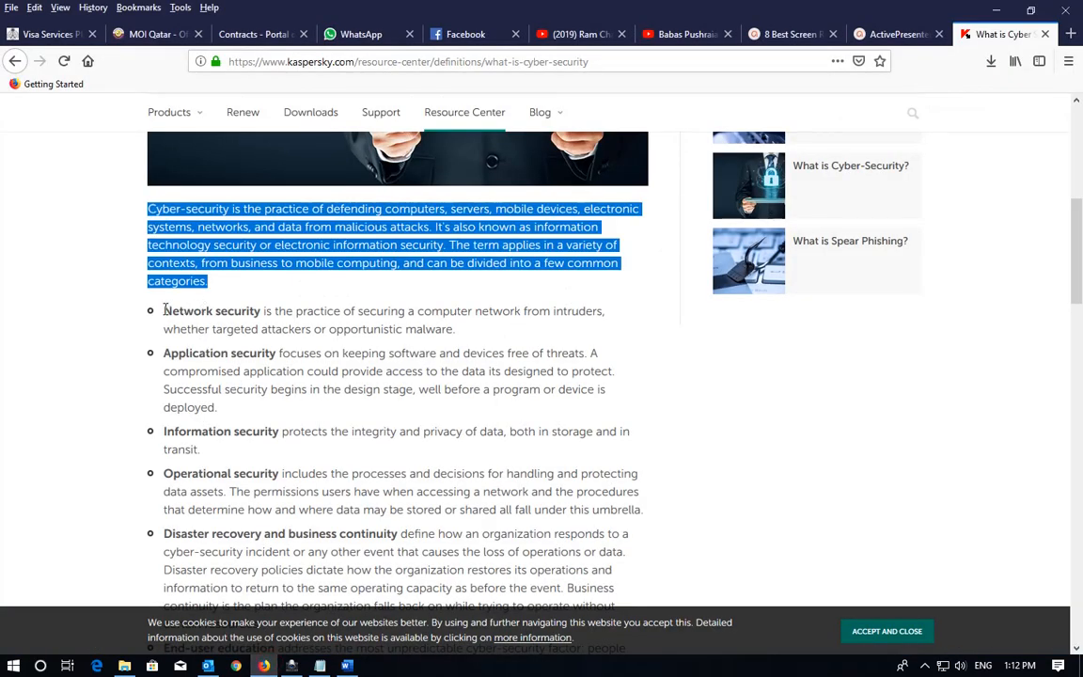
left_click_drag(165, 312, 669, 561)
left_click_drag(1029, 640, 921, 641)
scroll(272, 378, "up", 1)
left_click(246, 363)
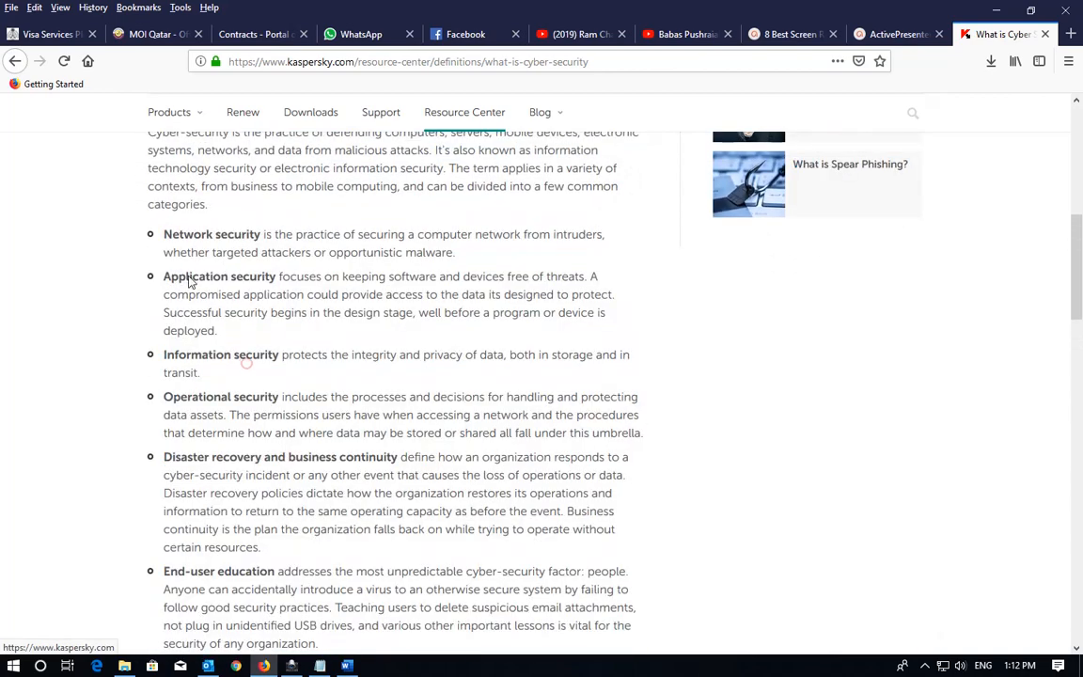
left_click_drag(164, 228, 316, 476)
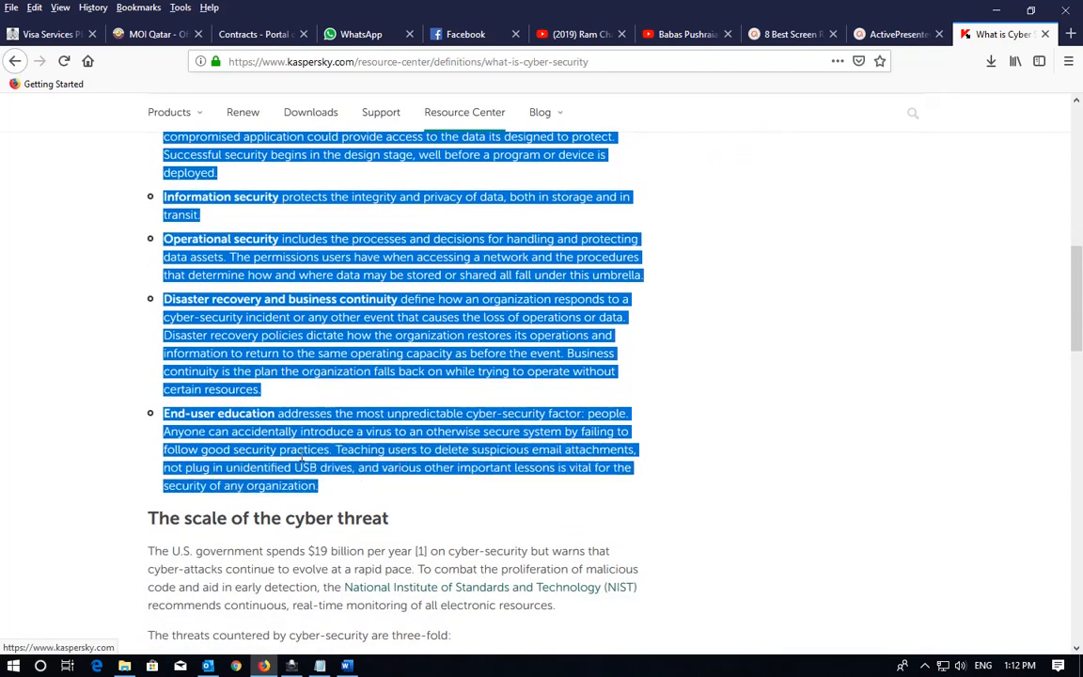
right_click(302, 458)
left_click(320, 468)
Switch to Word and paste the copied security list below the definition paragraph, keeping text only.
left_click(347, 666)
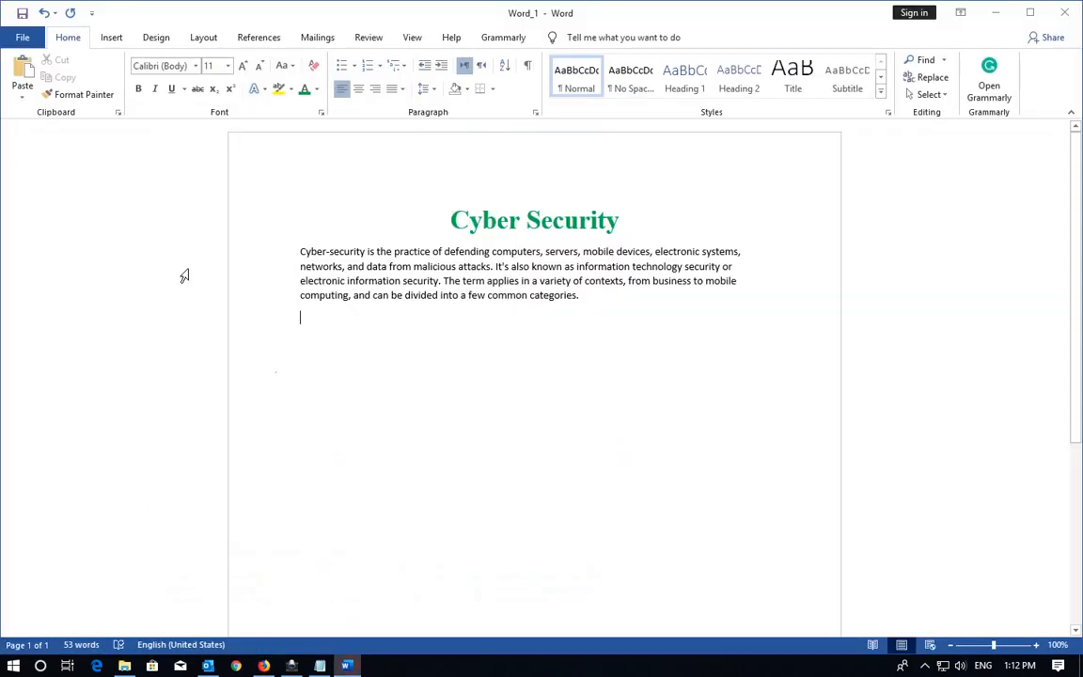
left_click(22, 101)
left_click(67, 134)
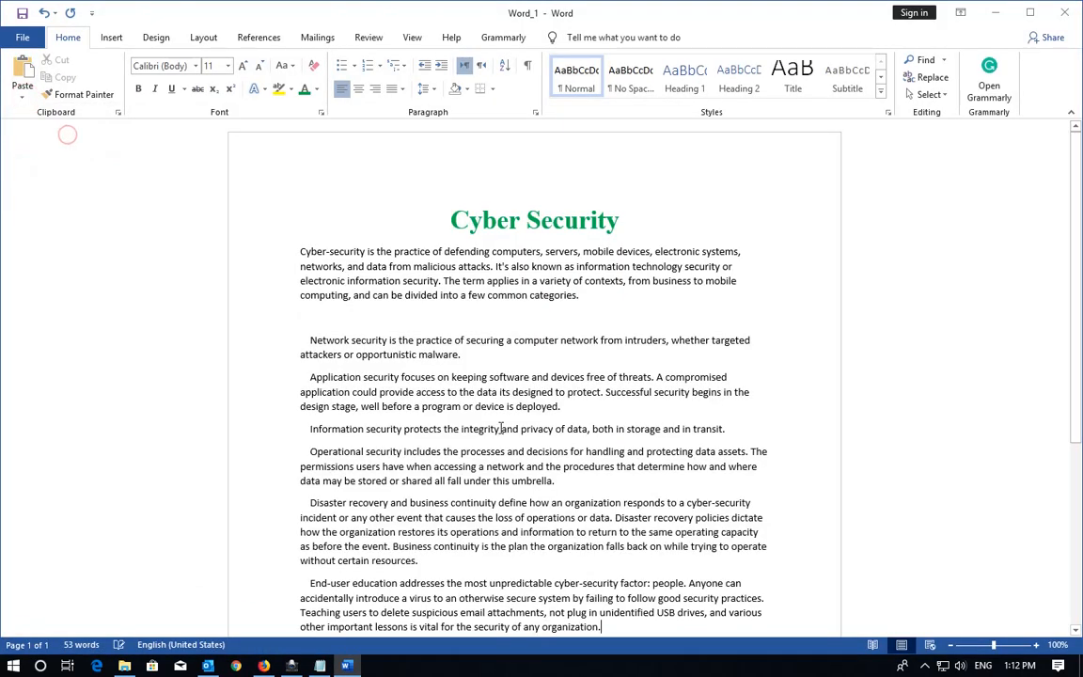
scroll(363, 369, "down", 2)
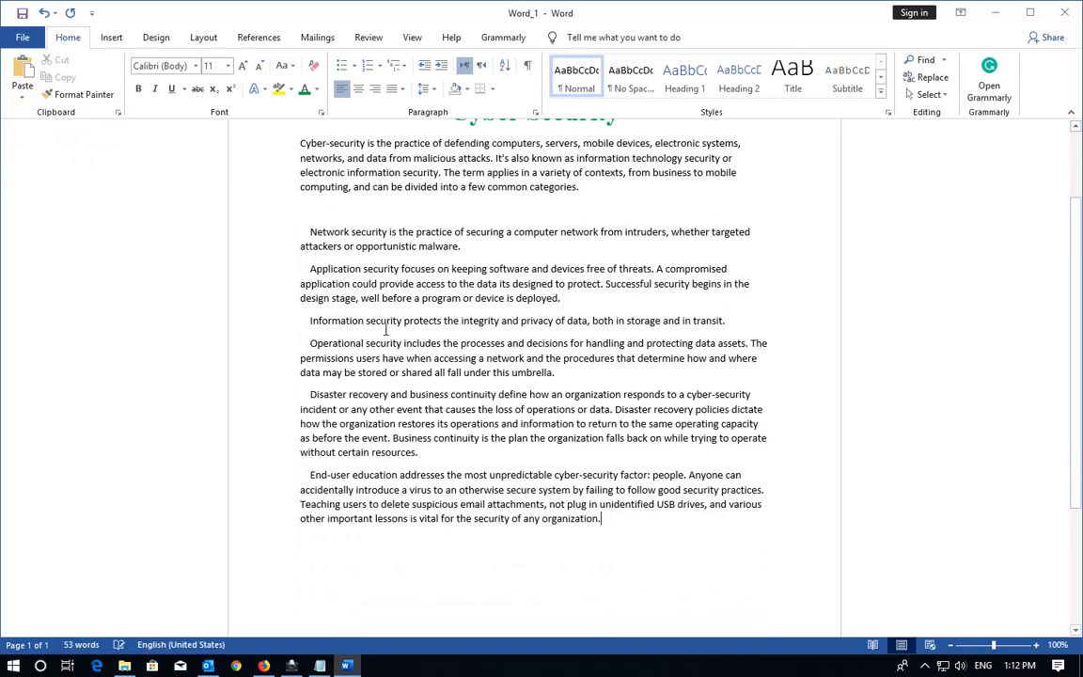
scroll(385, 329, "up", 2)
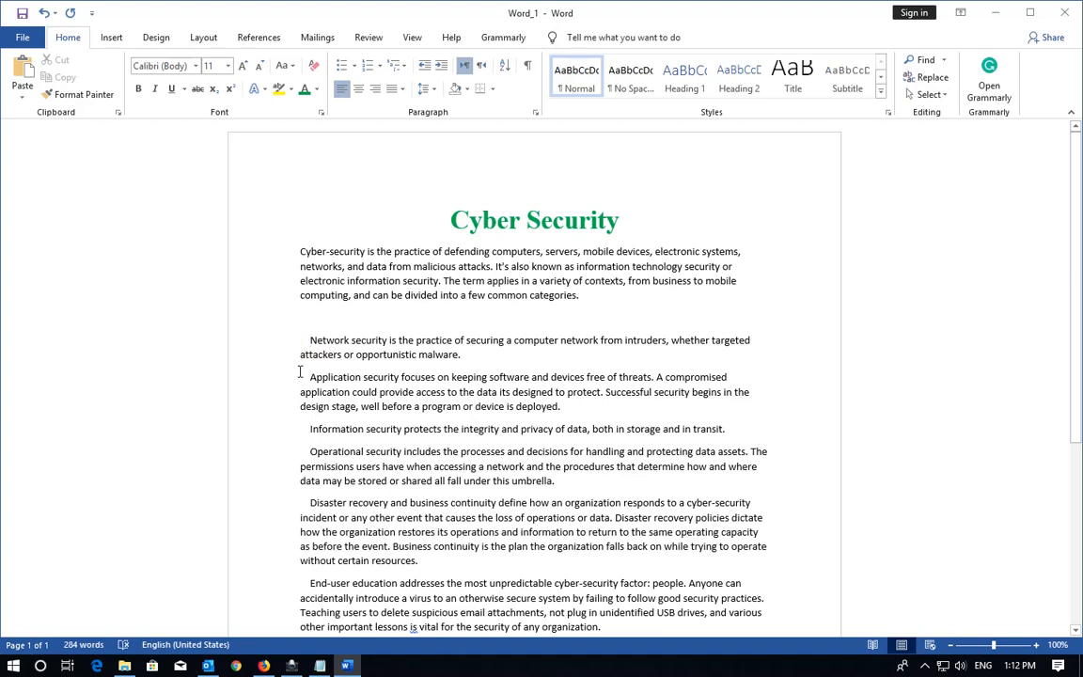
Apply the multicoloured picture bullet to the paragraphs from "Network security" through "End-user education".
scroll(301, 372, "down", 2)
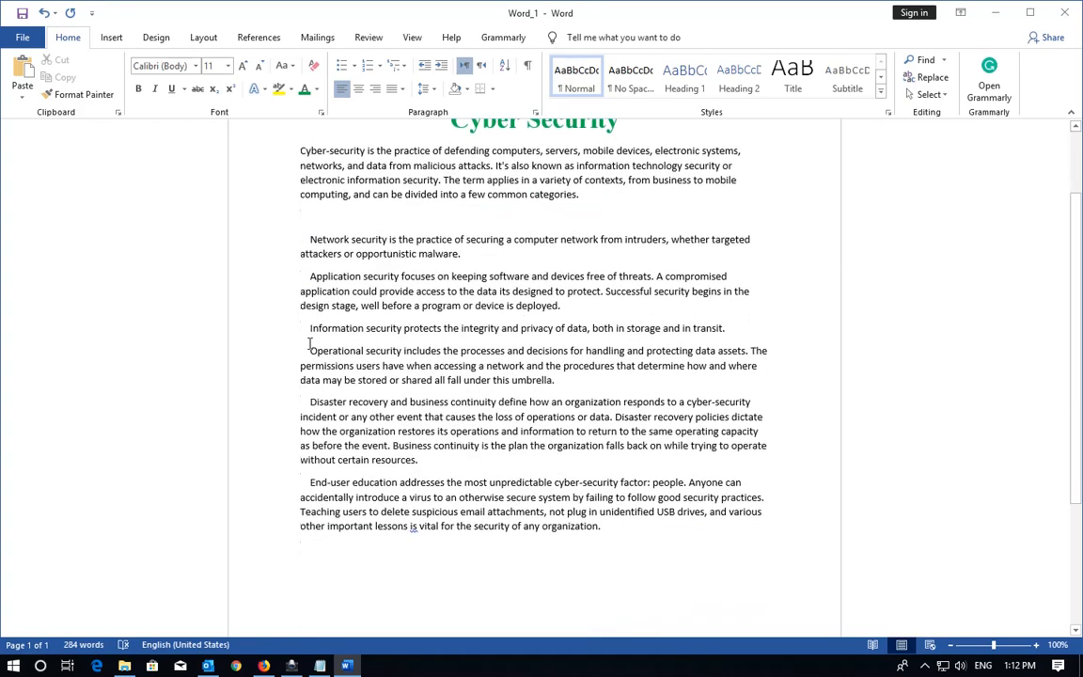
left_click_drag(282, 231, 601, 522)
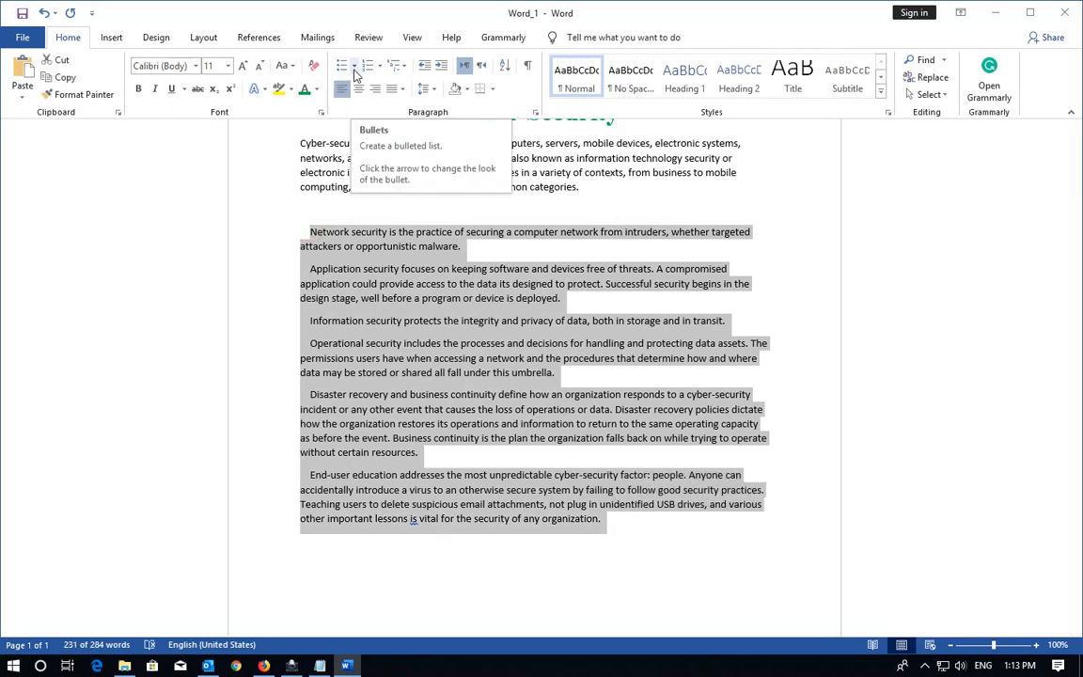
left_click(354, 69)
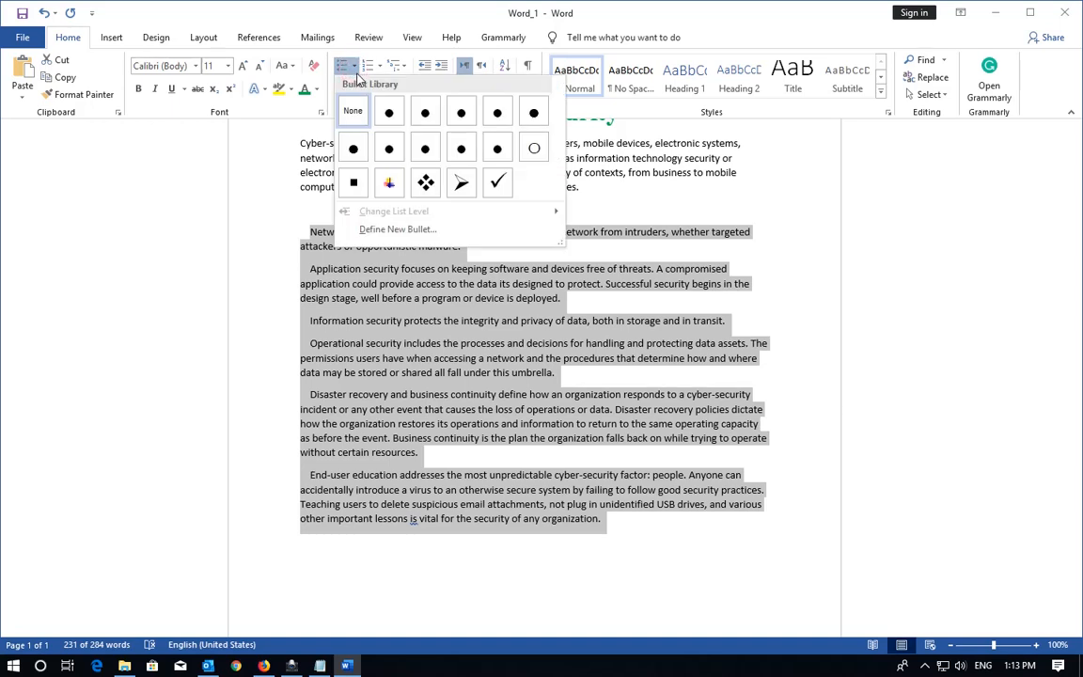
left_click(373, 67)
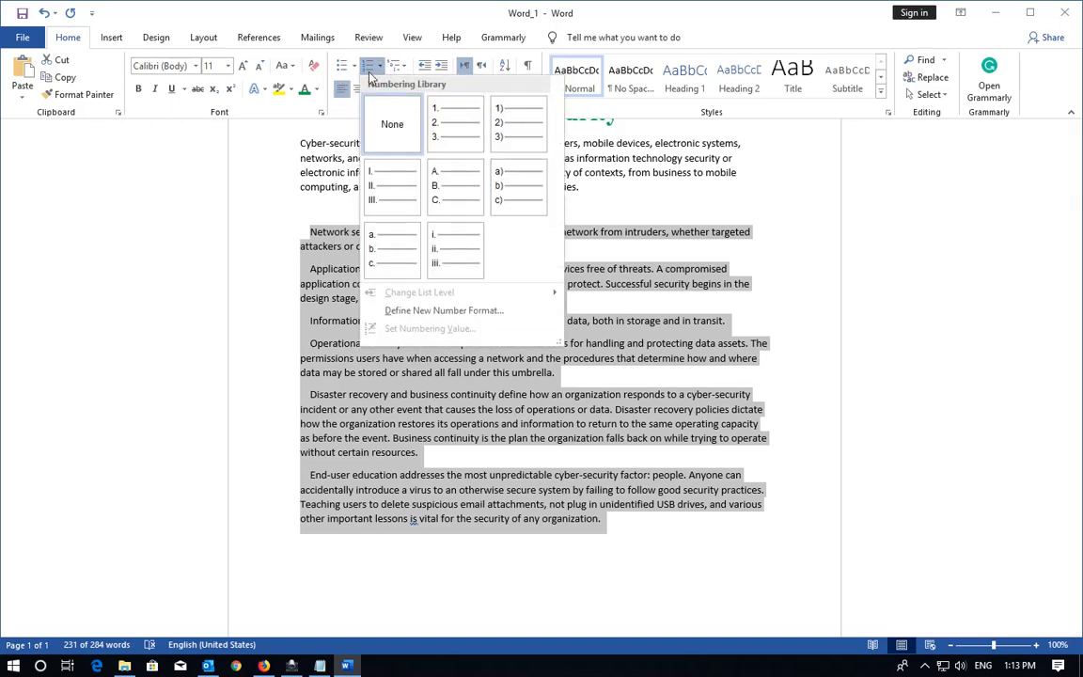
left_click(355, 72)
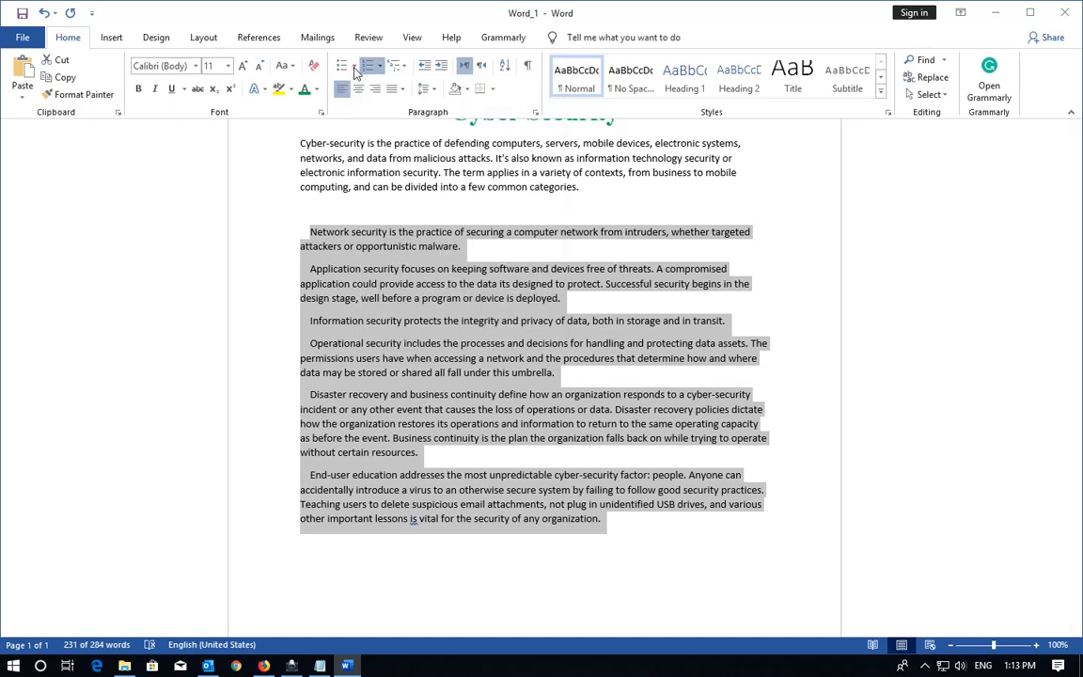
left_click(354, 73)
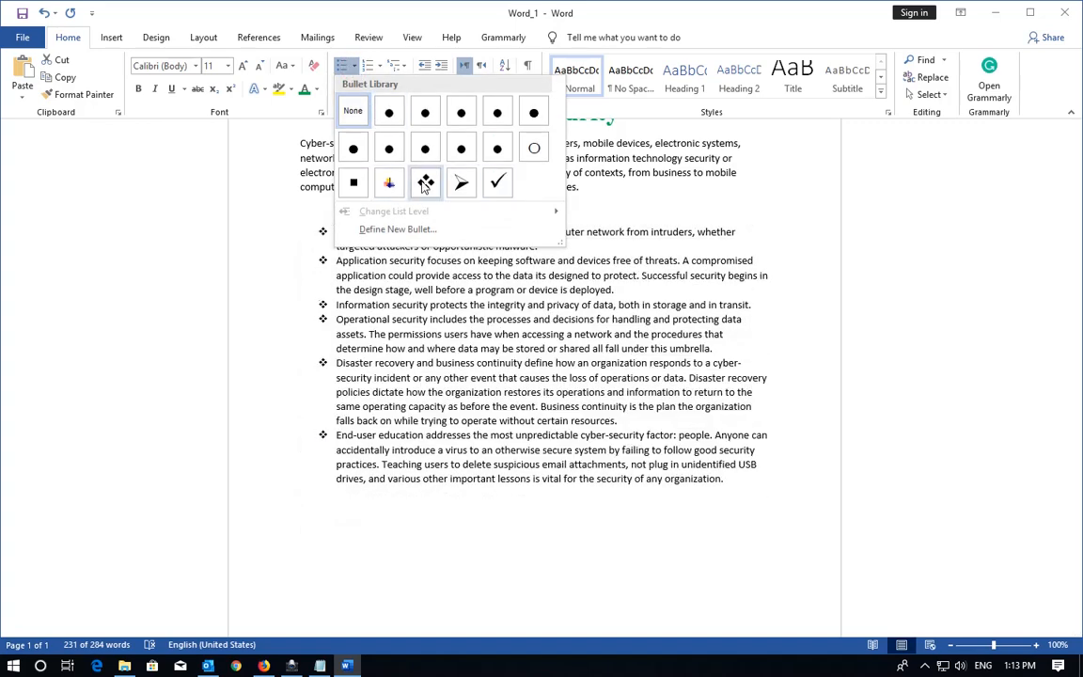
left_click(389, 182)
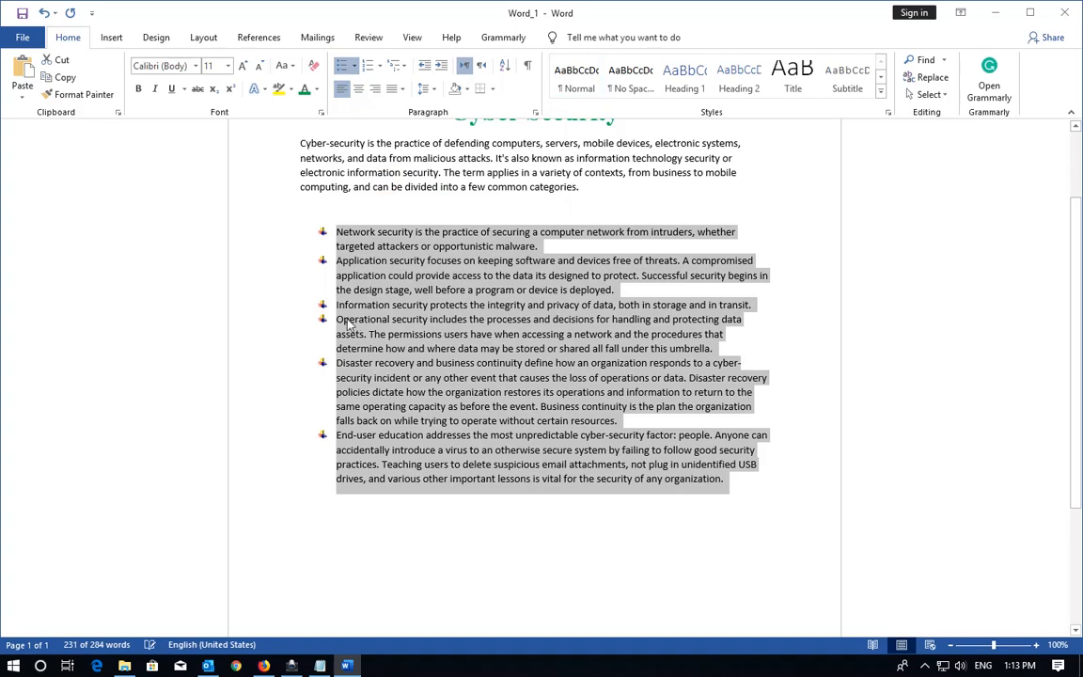
Examine the bullet symbols offered by different fonts, including Wingdings 3, Vladimir Script and Tw Cen MT, without choosing one.
left_click(356, 68)
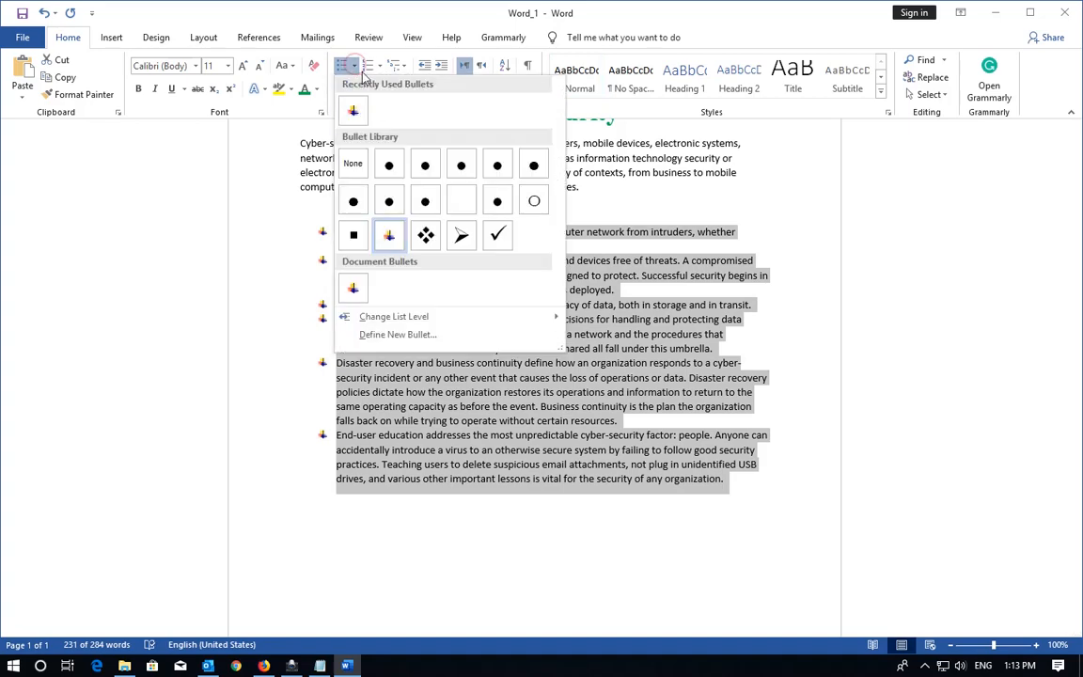
left_click(394, 335)
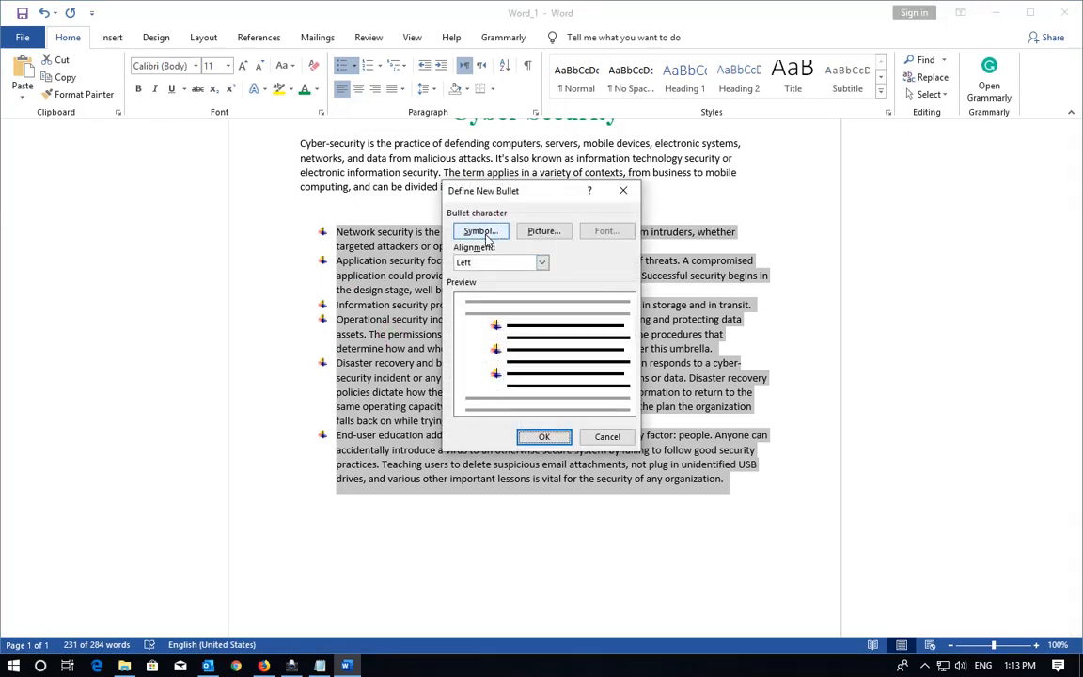
left_click(481, 231)
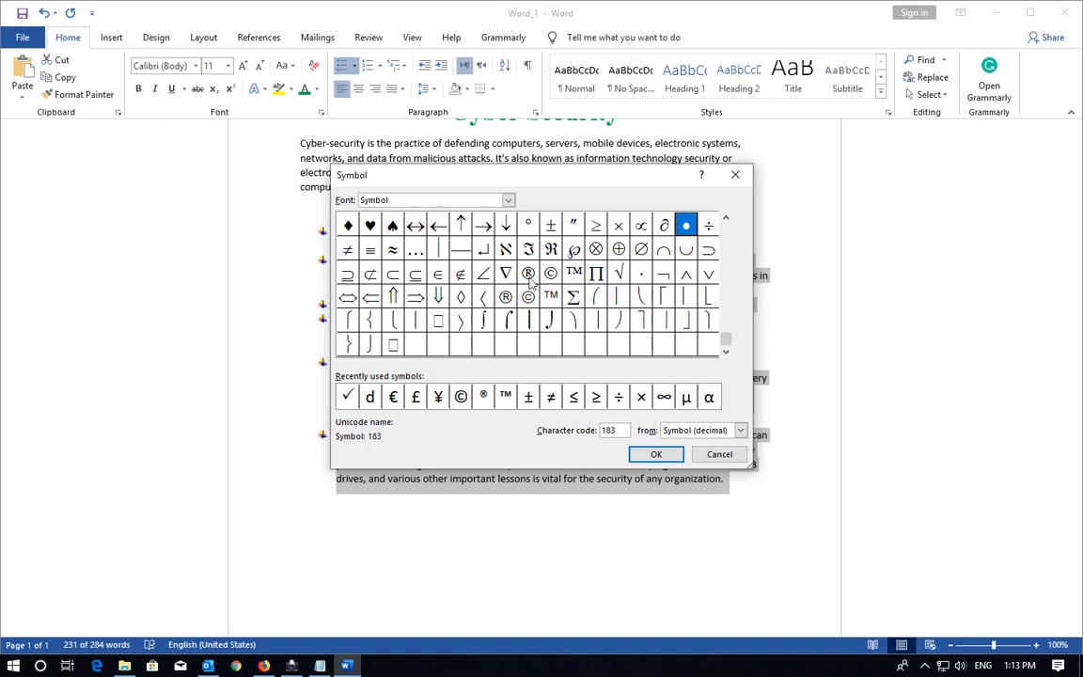
left_click(508, 199)
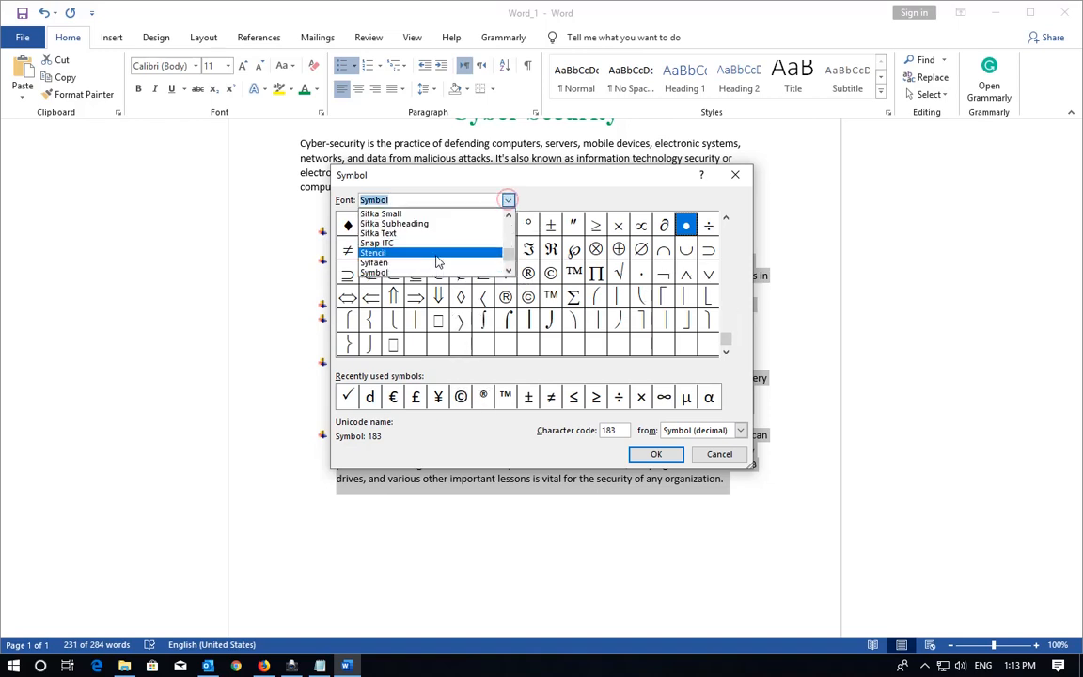
scroll(436, 263, "down", 6)
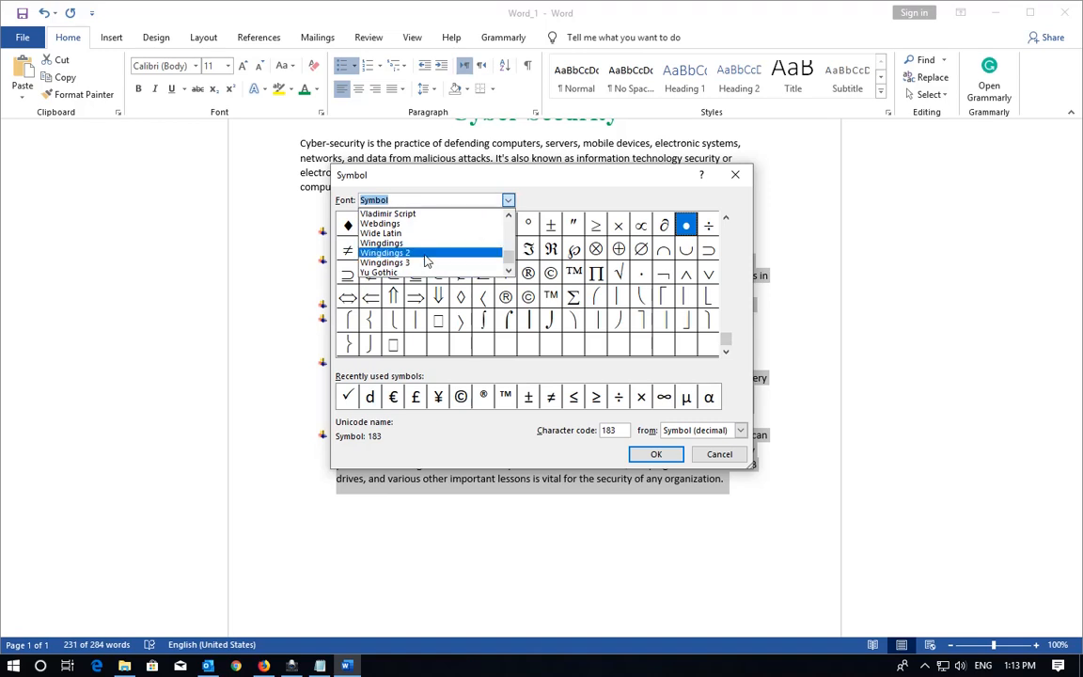
left_click(435, 262)
left_click(466, 199)
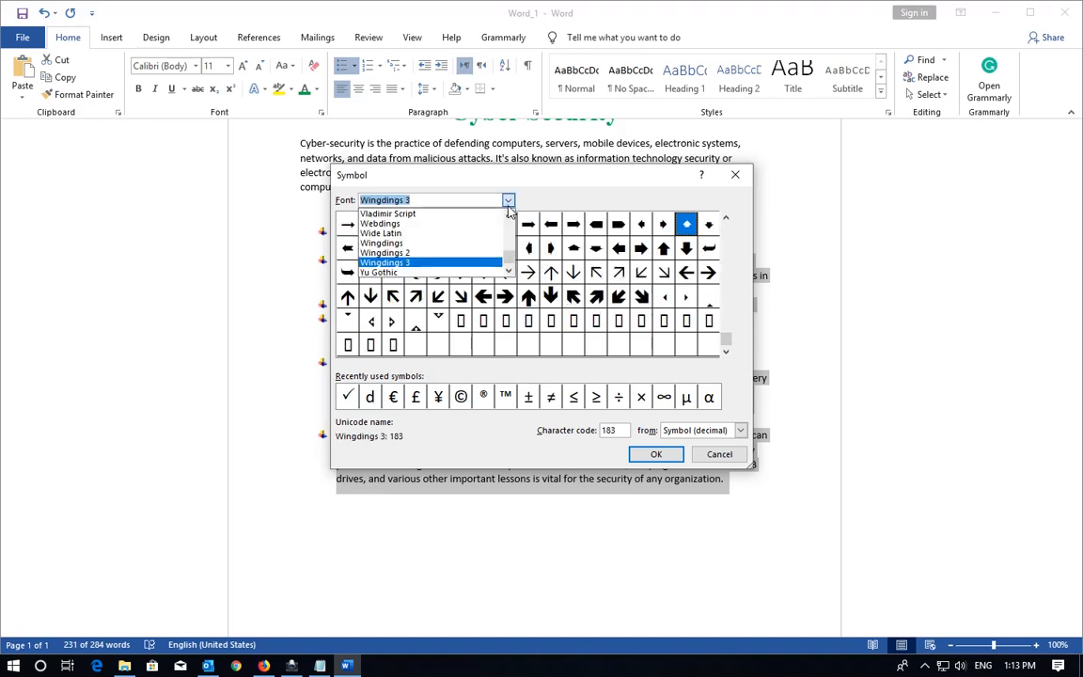
scroll(451, 249, "down", 2)
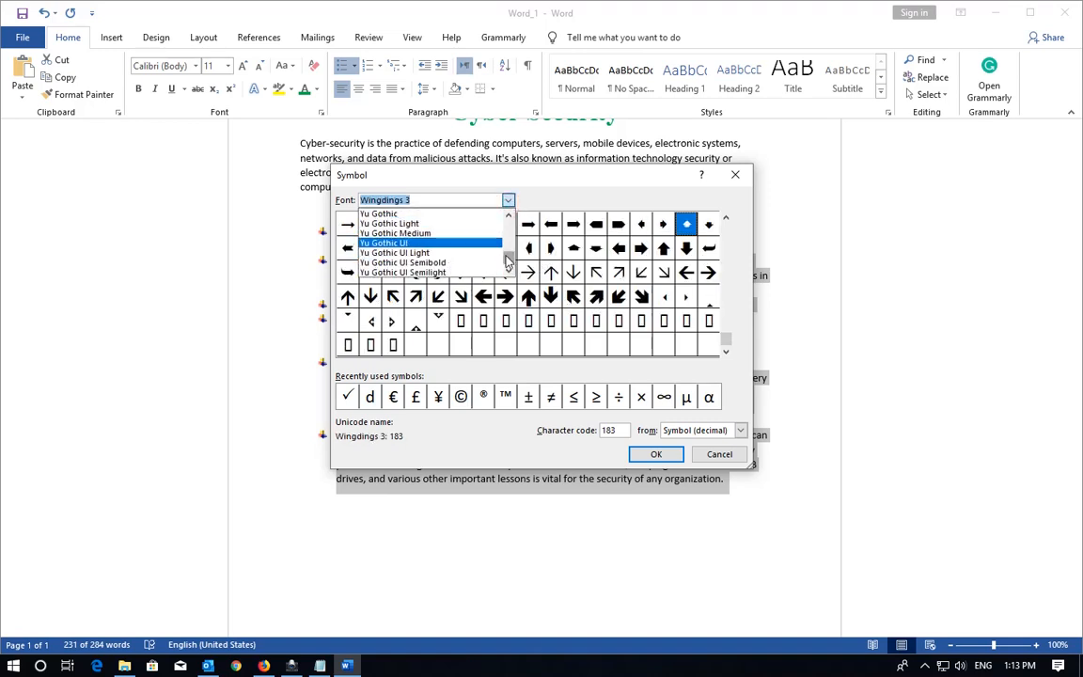
scroll(454, 254, "up", 4)
scroll(465, 258, "down", 2)
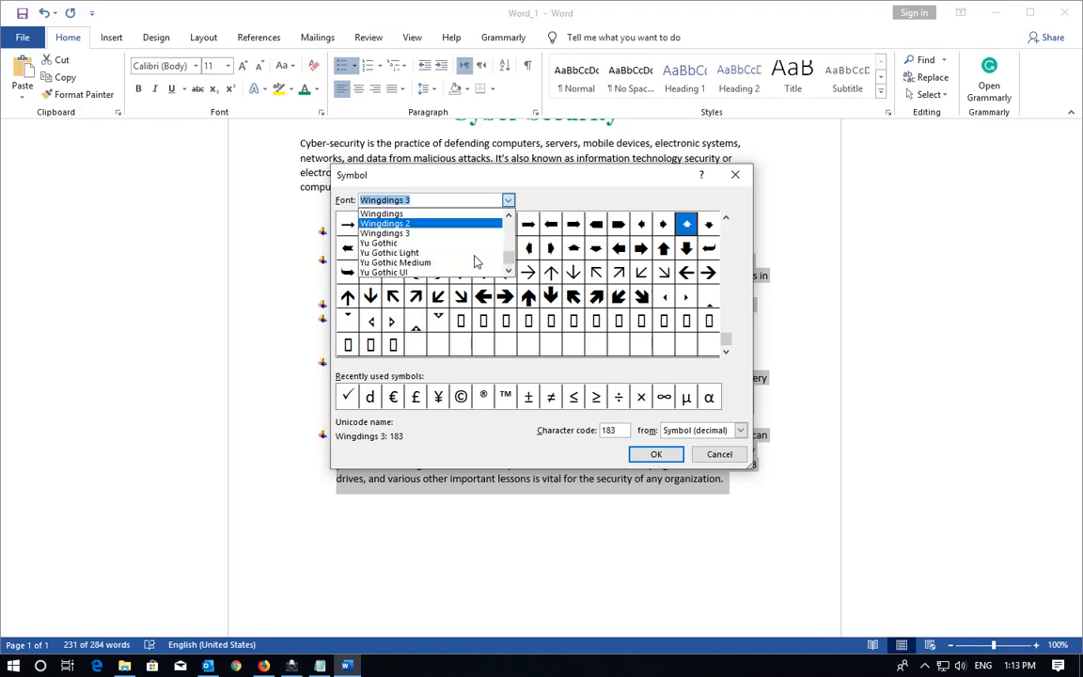
left_click(418, 234)
left_click(509, 201)
scroll(346, 263, "up", 2)
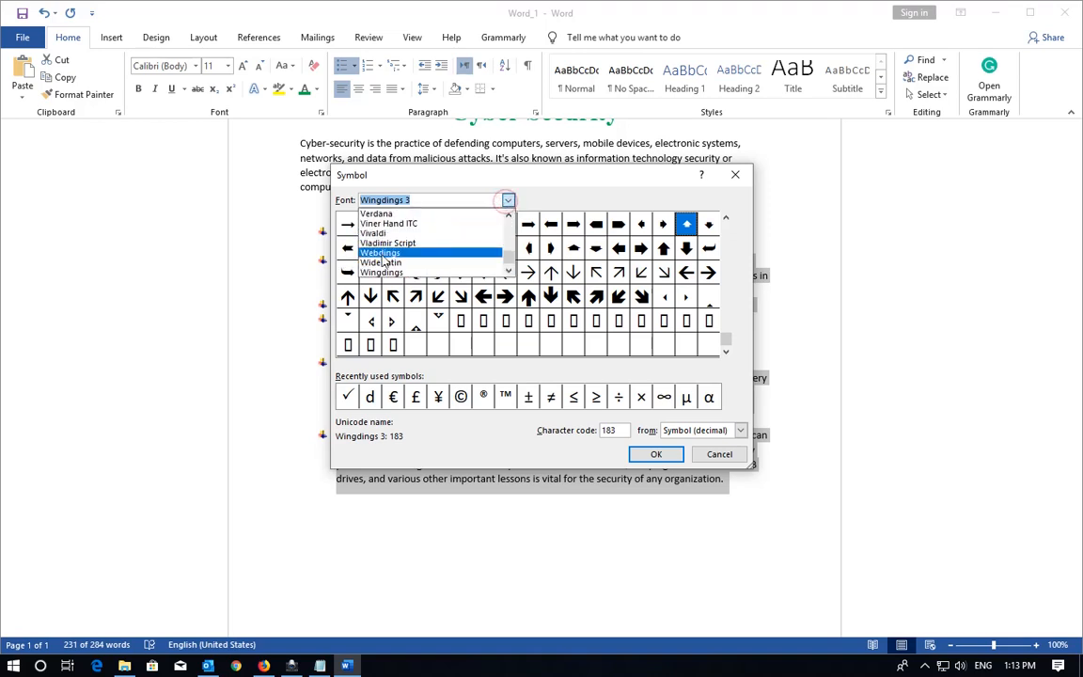
left_click(394, 244)
left_click(508, 200)
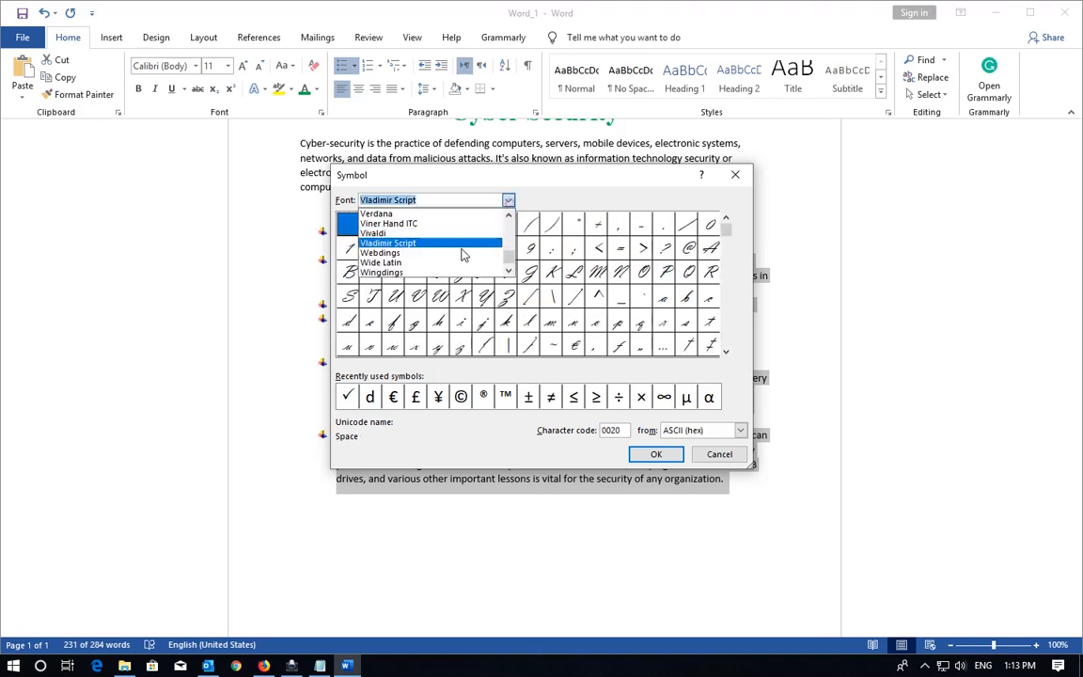
scroll(460, 247, "up", 2)
left_click(415, 234)
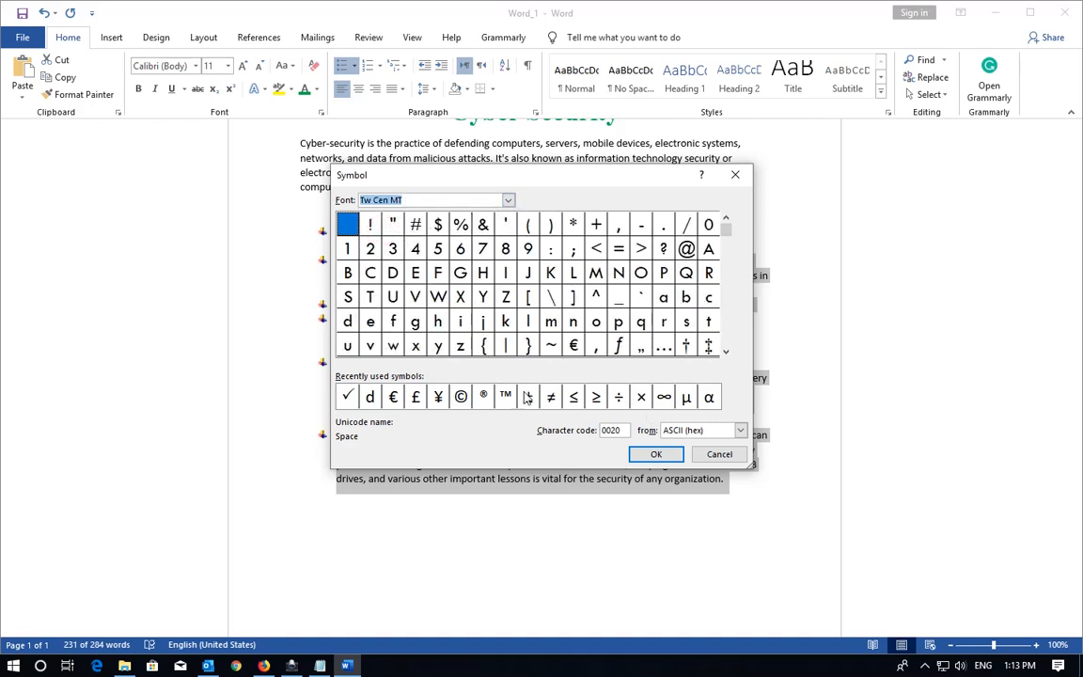
left_click(714, 455)
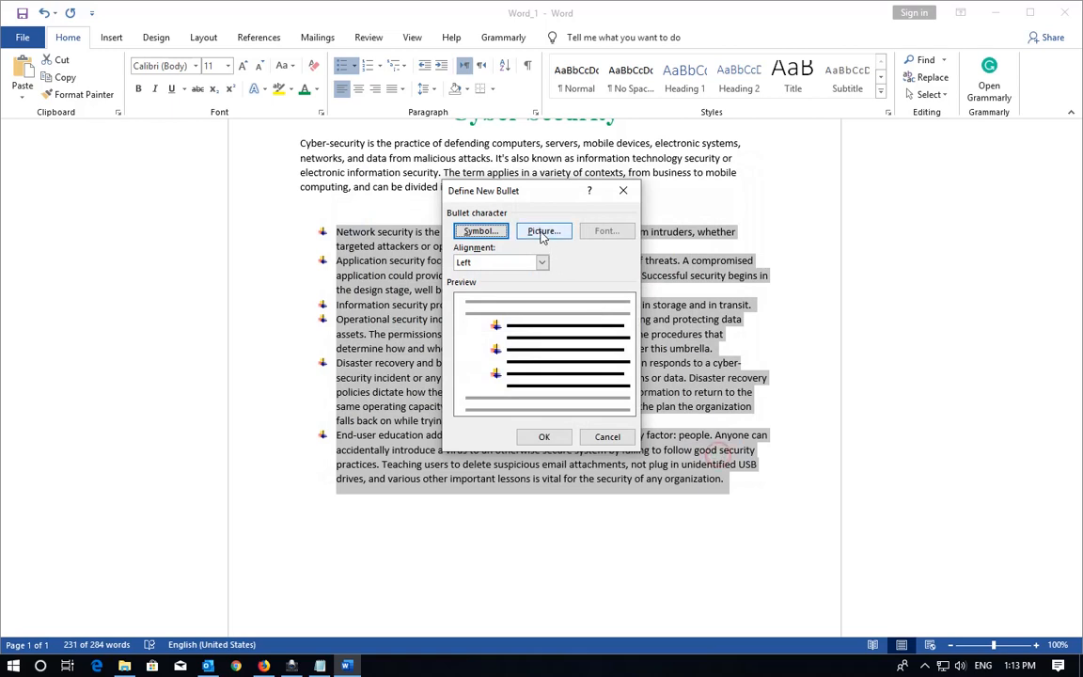
Define a picture bullet for the selected list using the first mountain landscape from a Bing image search for "kashmir".
left_click(475, 234)
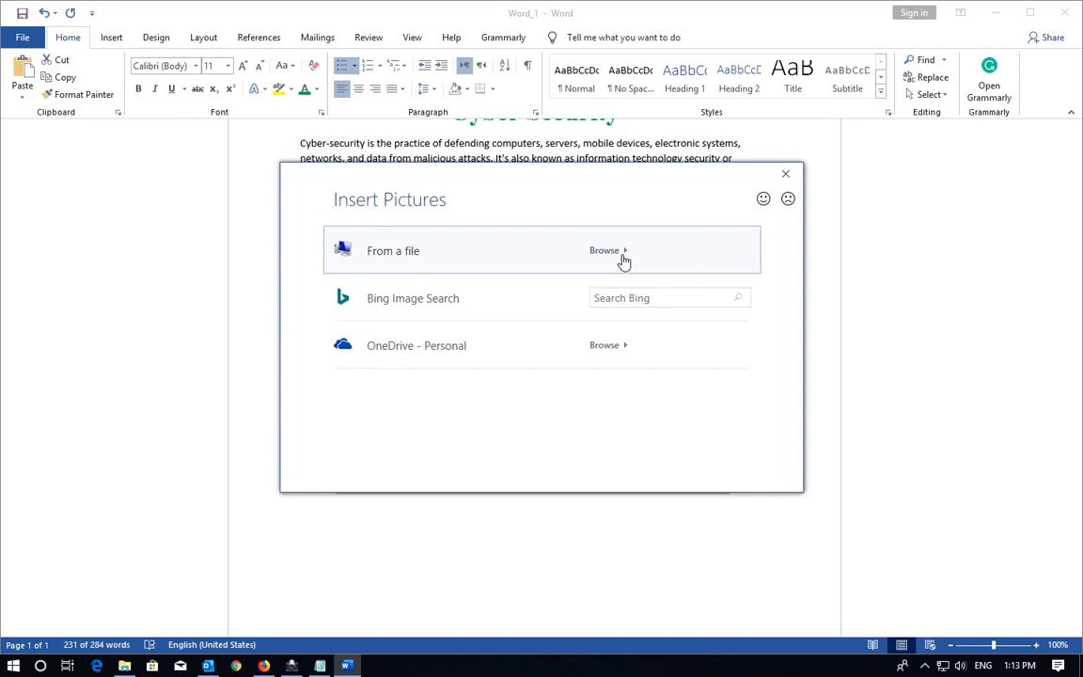
left_click(630, 300)
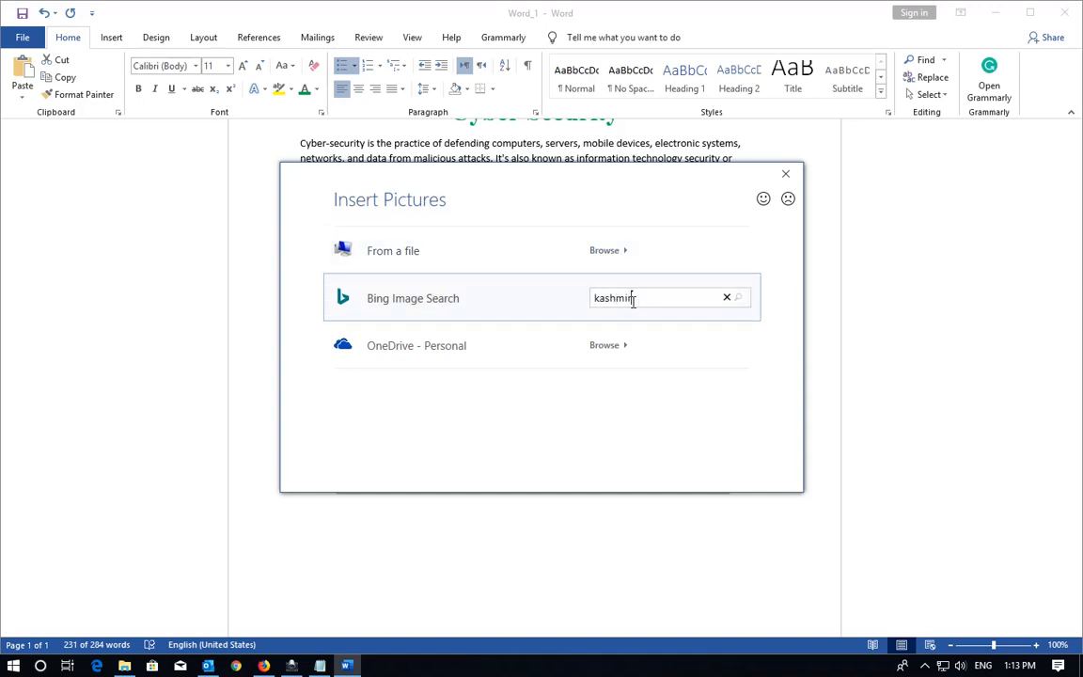
type("kashmir")
key("Return")
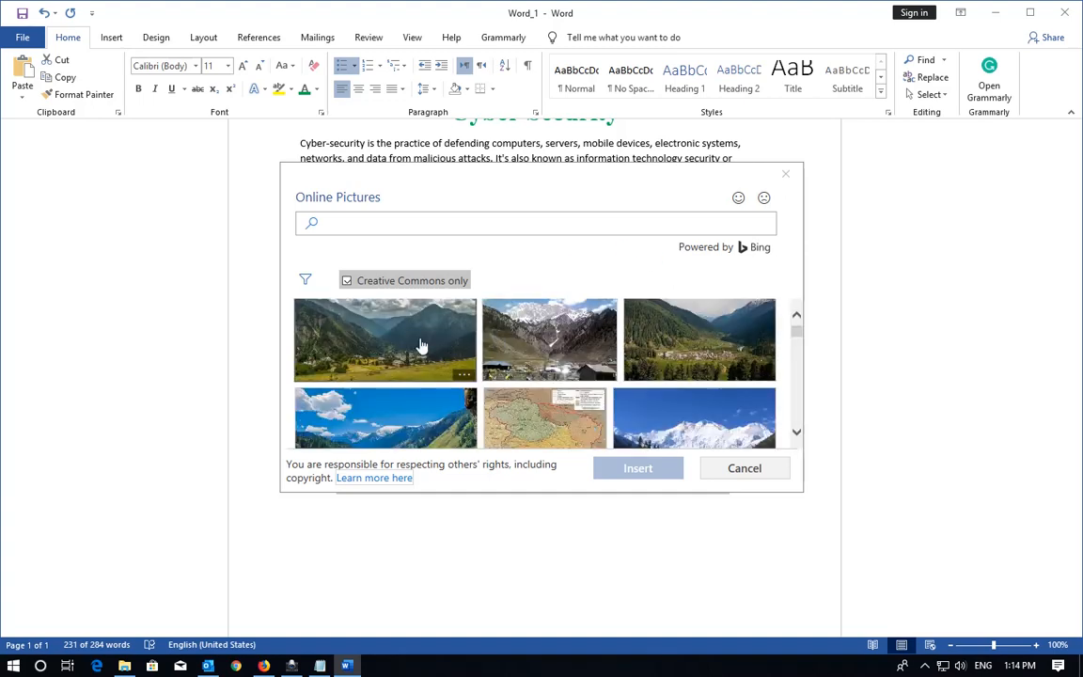
left_click(421, 349)
left_click(628, 476)
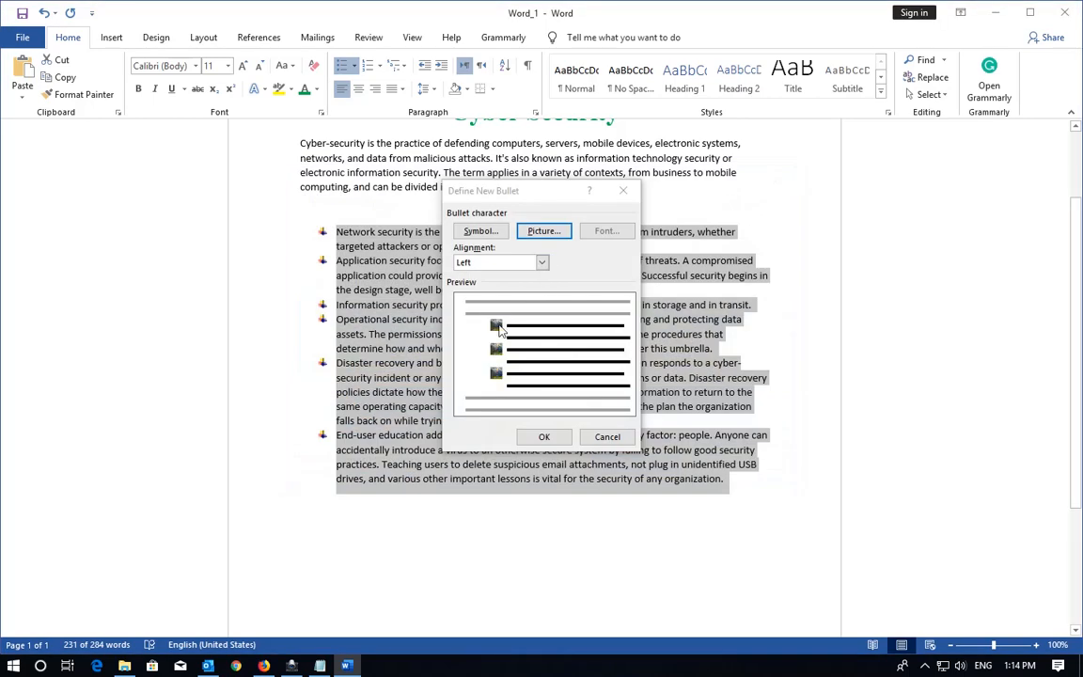
left_click(543, 438)
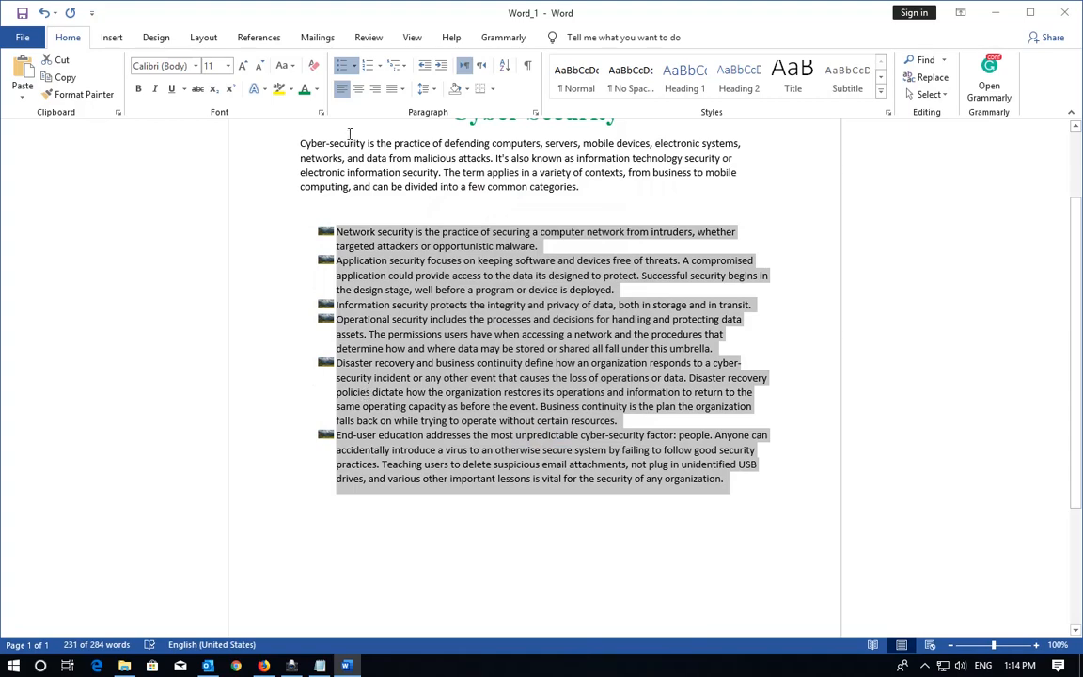
Start defining a new symbol bullet for the selected list and set the symbol font to Wingdings.
left_click(351, 65)
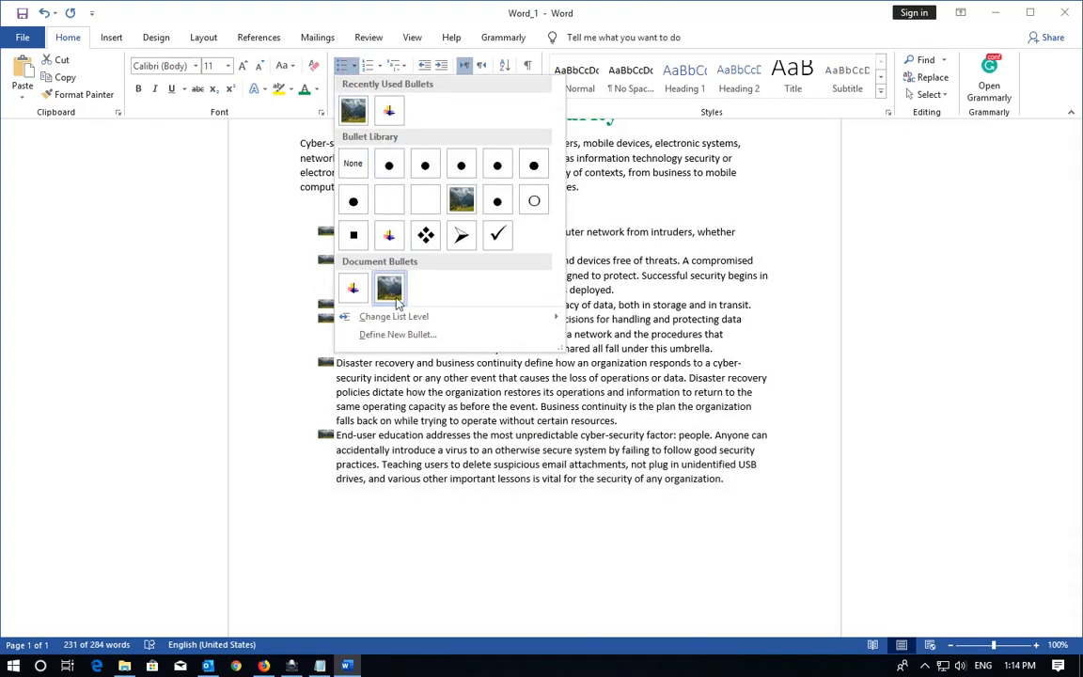
left_click(381, 333)
left_click(481, 232)
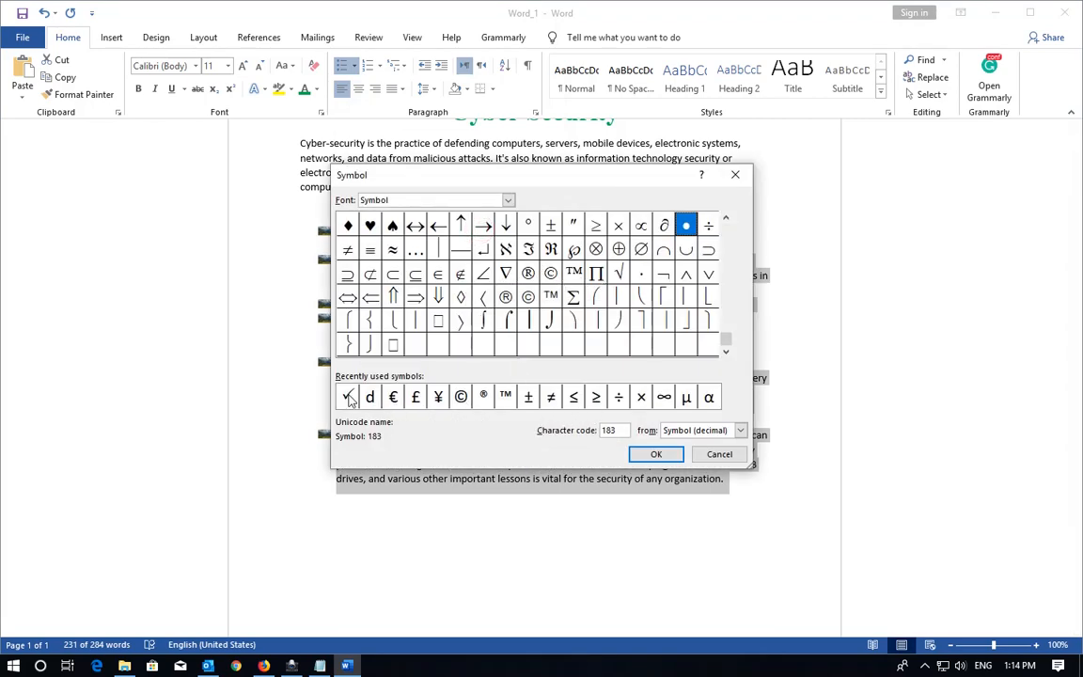
left_click(508, 200)
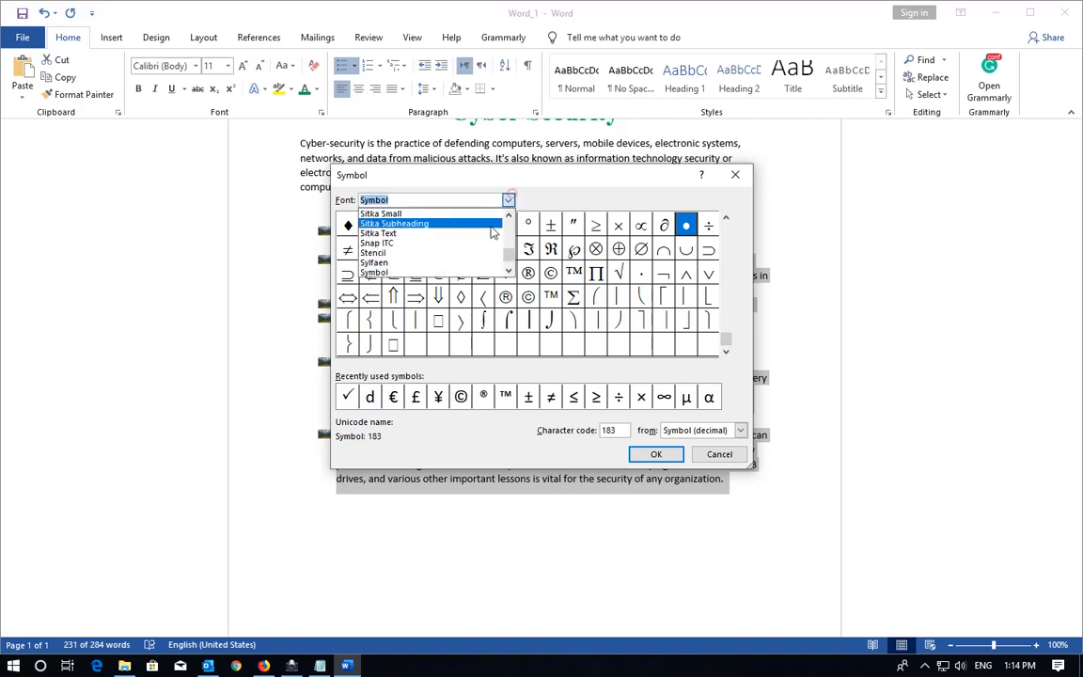
scroll(437, 240, "down", 2)
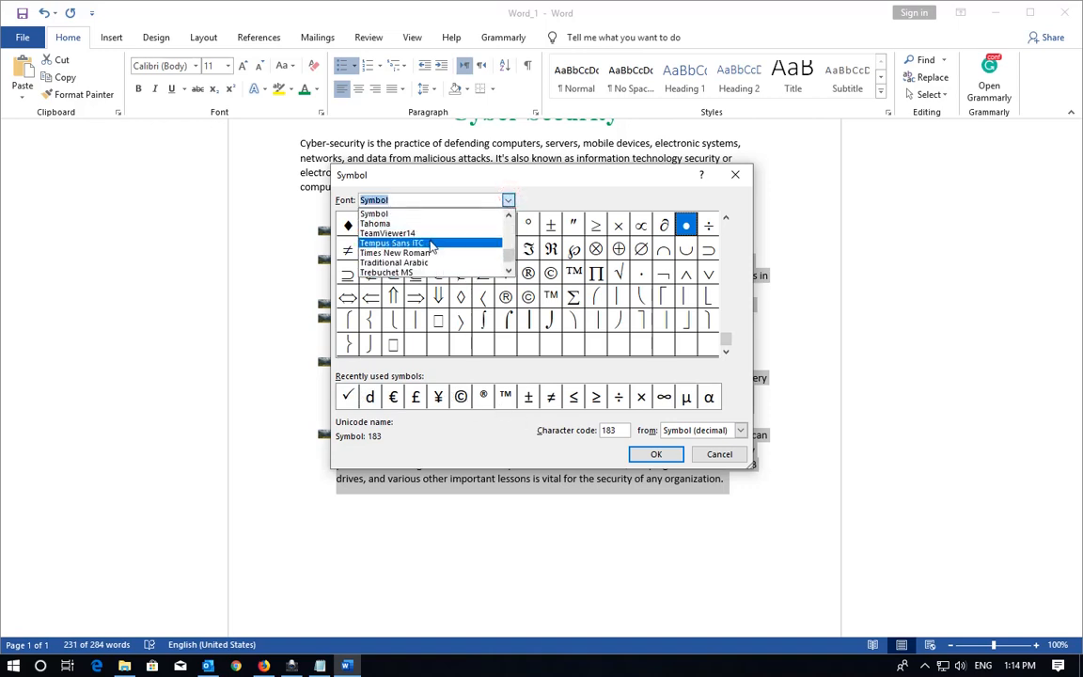
scroll(433, 249, "down", 2)
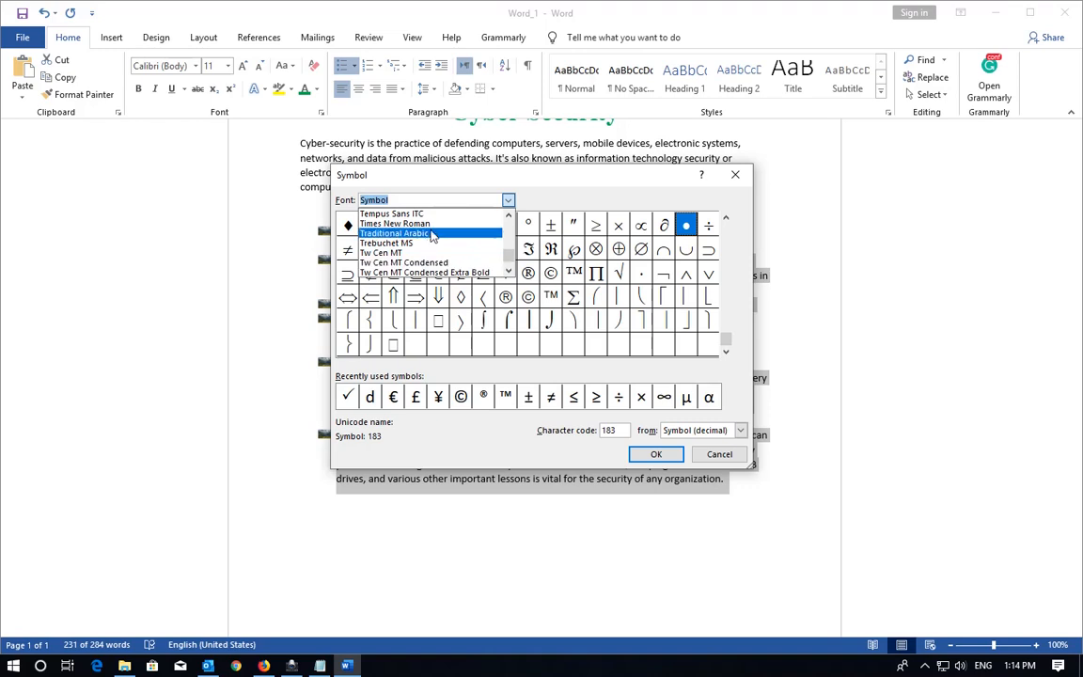
left_click(400, 223)
left_click(508, 200)
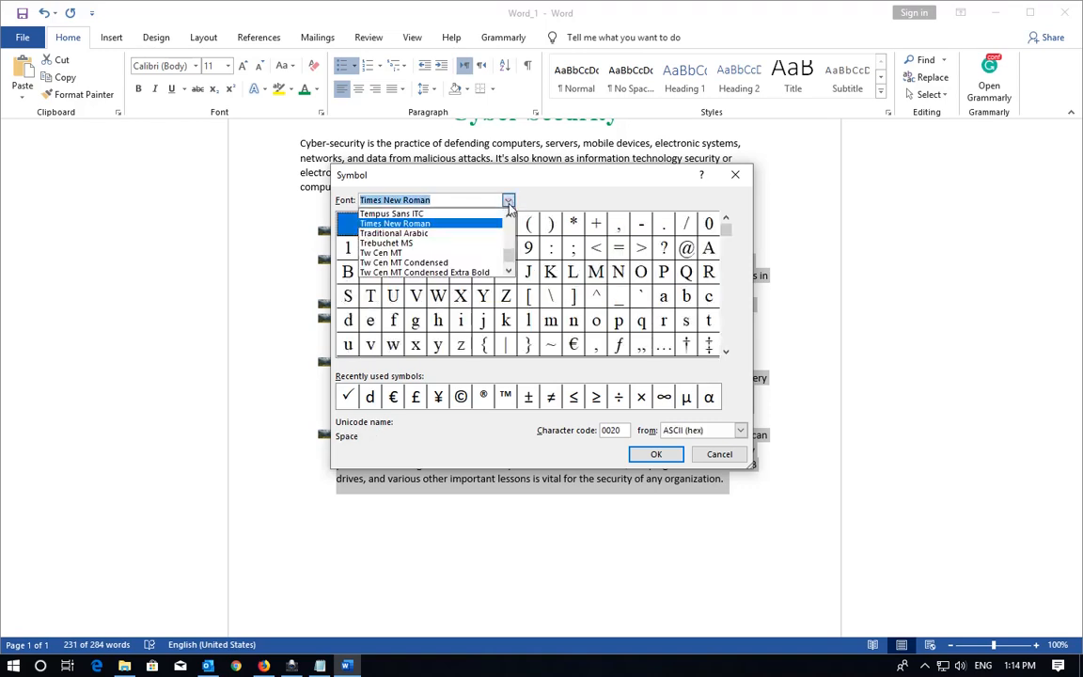
scroll(415, 249, "down", 2)
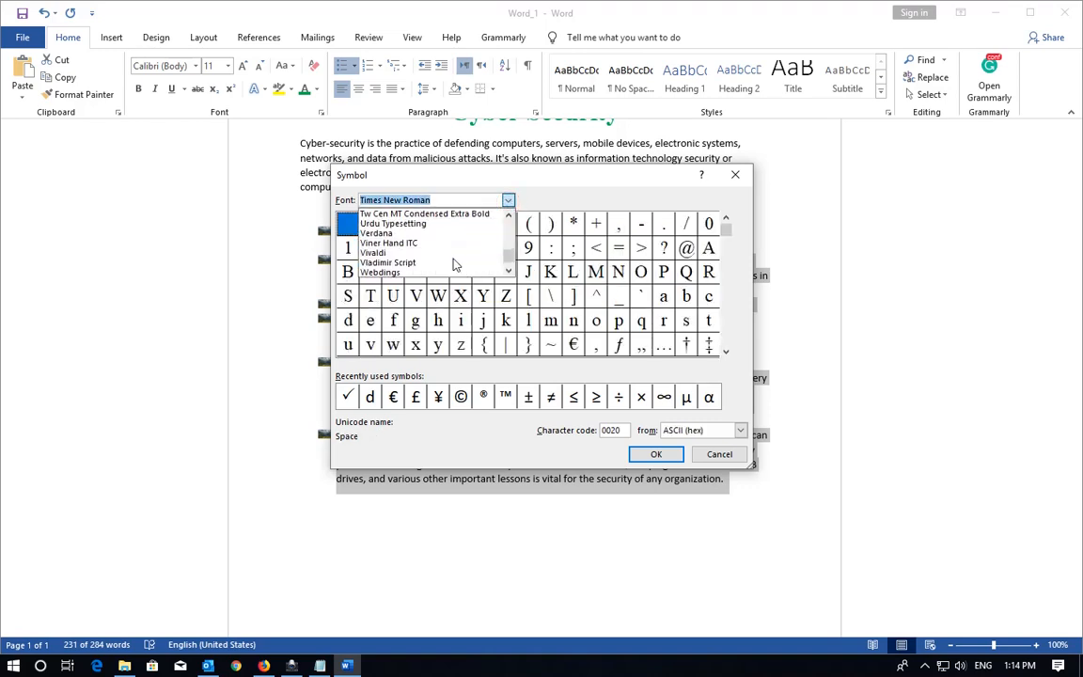
left_click(400, 233)
left_click(508, 201)
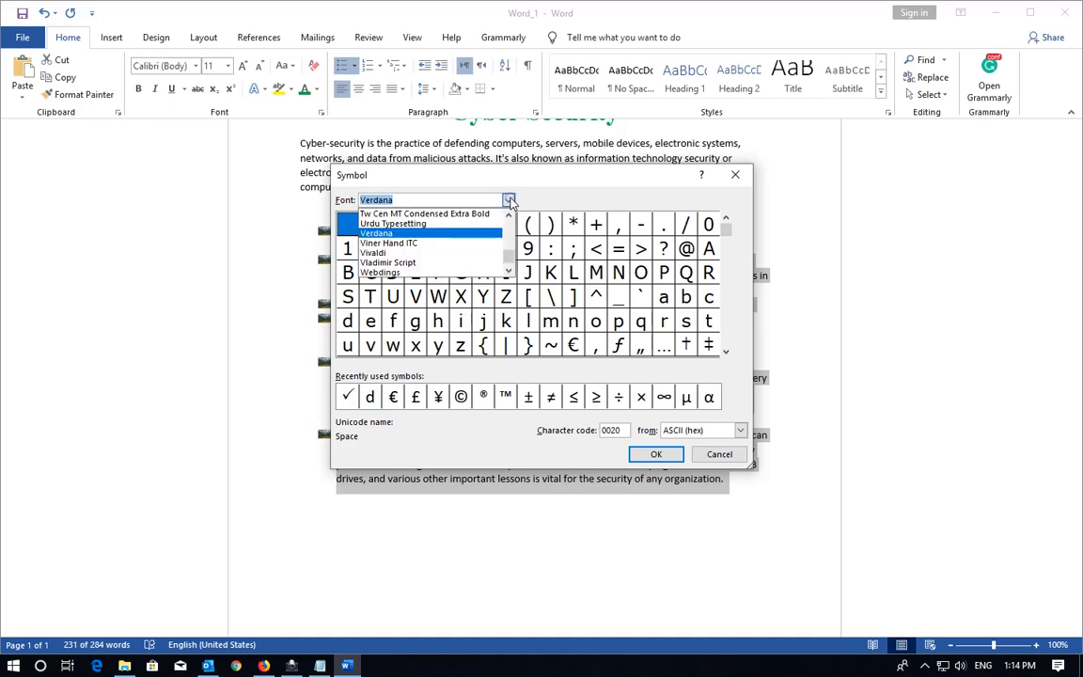
scroll(442, 244, "down", 2)
left_click(423, 264)
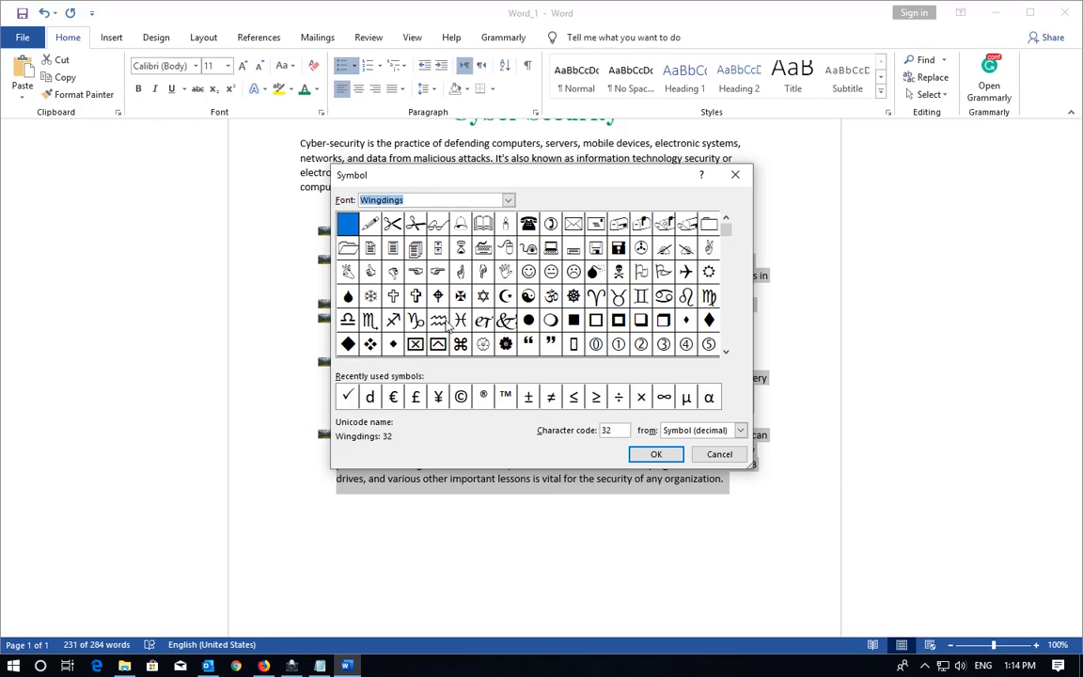
Apply the right-pointing hand symbol, character code 70, as the bullet of the selected list.
left_click(437, 273)
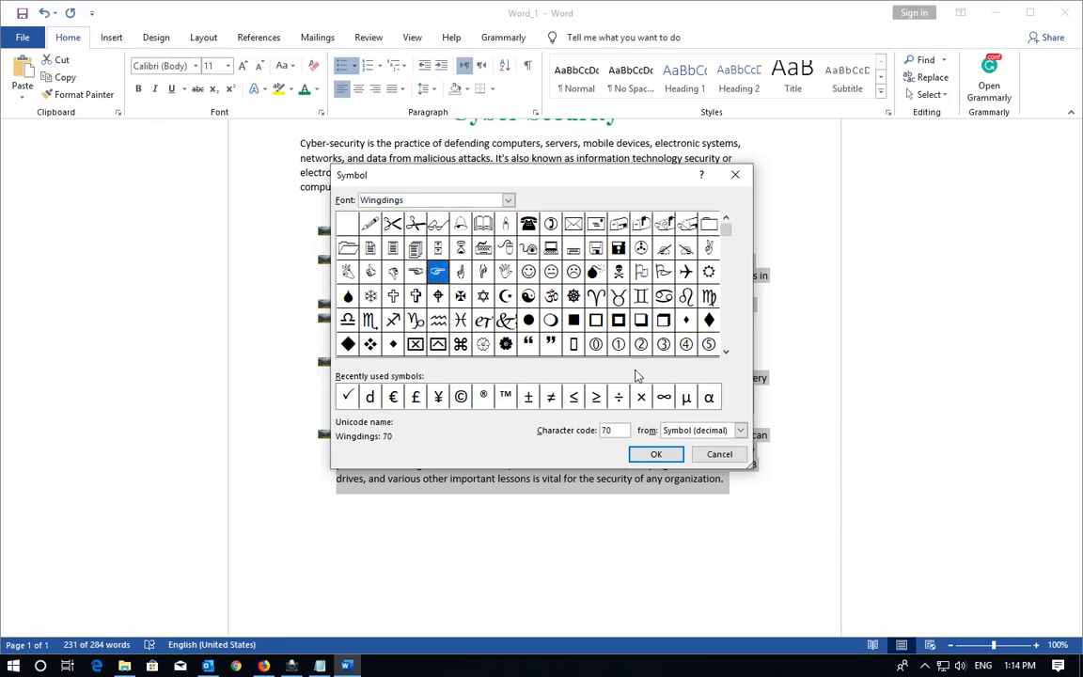
left_click(655, 454)
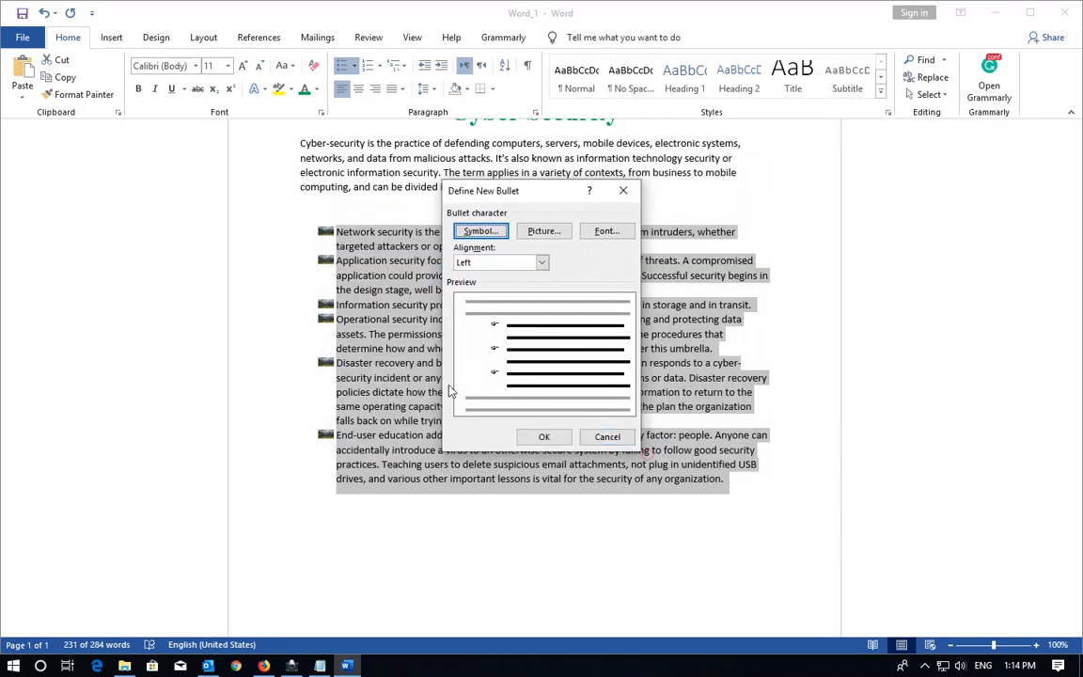
left_click(544, 437)
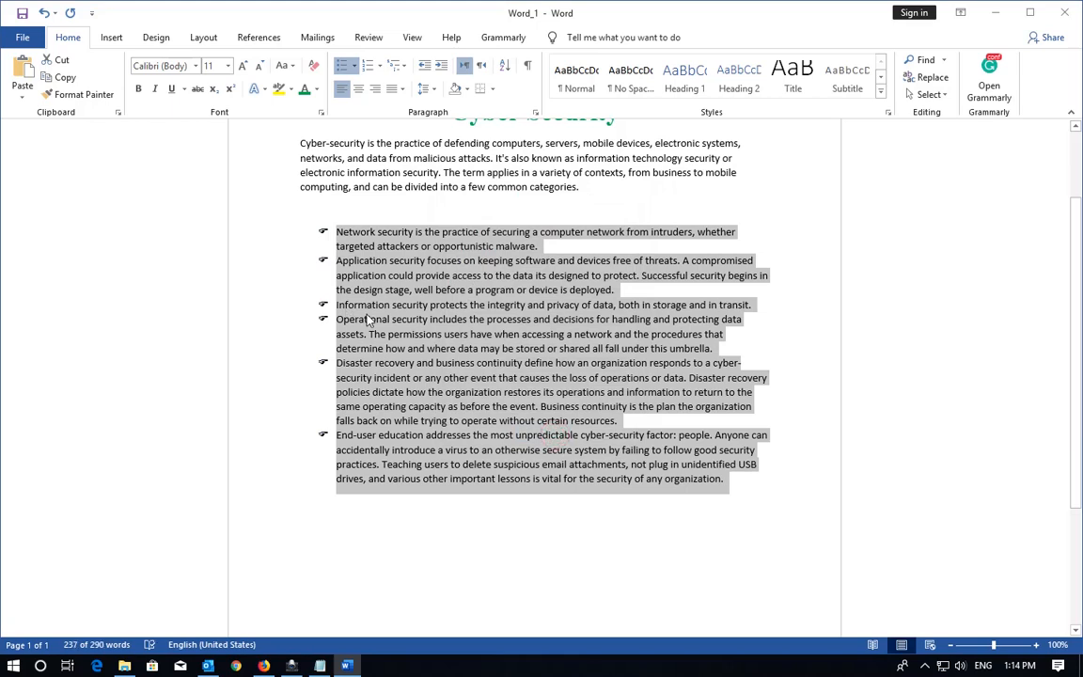
End the bulleted list after the "End-user education" item and start an unbulleted paragraph below it.
left_click(328, 515)
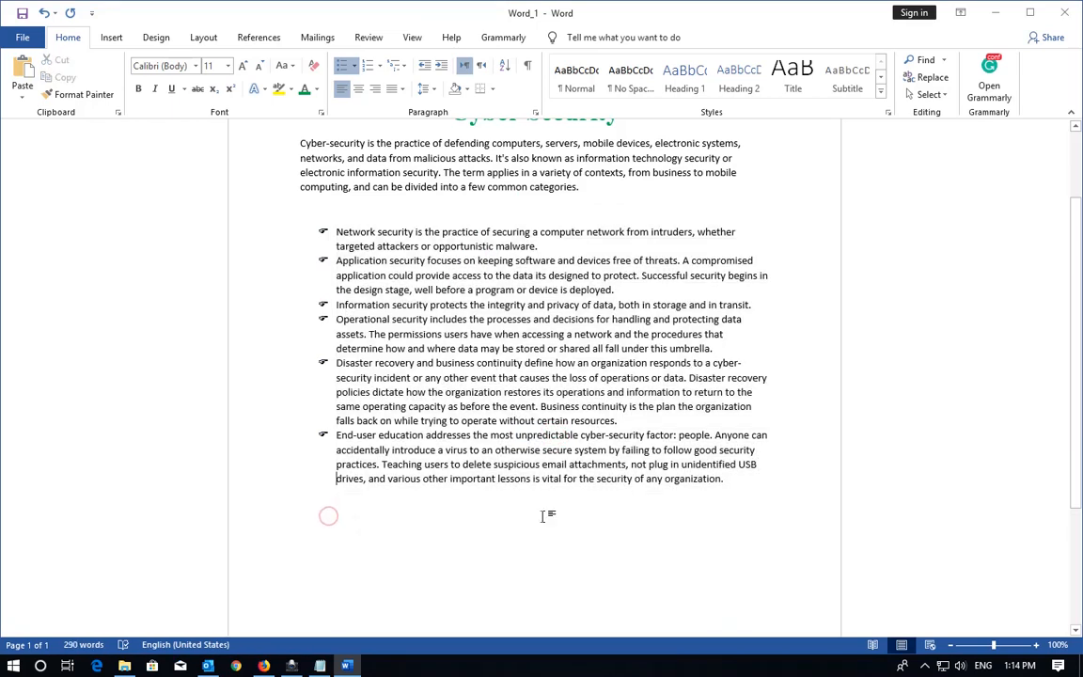
left_click(726, 481)
key("Return")
key("Return")
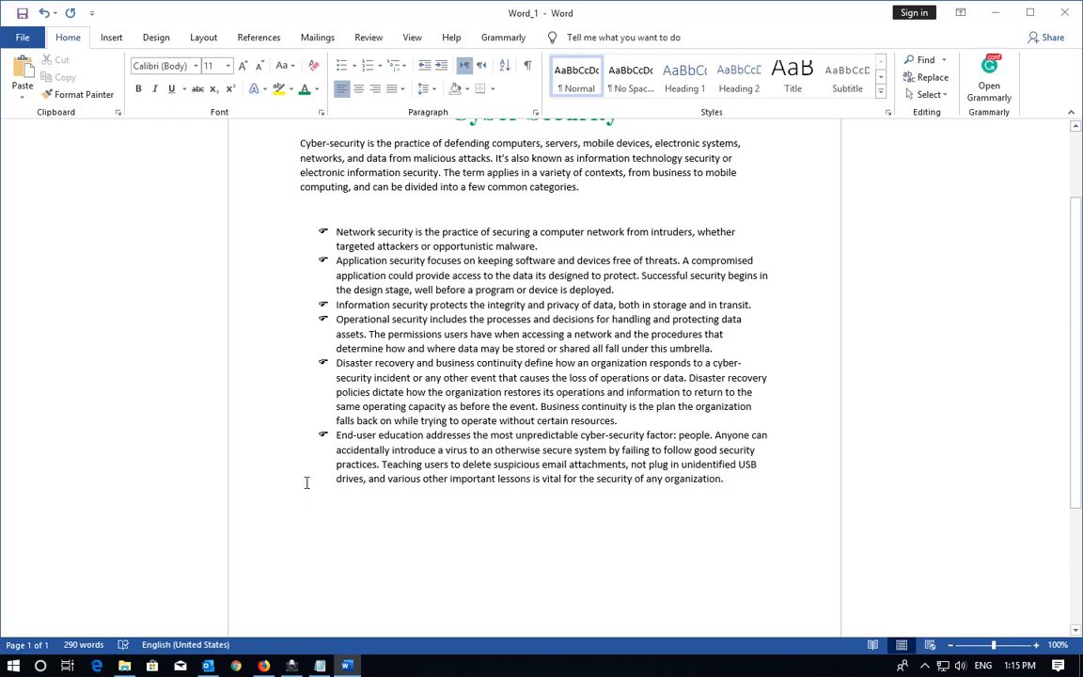
left_click_drag(304, 144, 551, 186)
left_click(379, 539)
scroll(380, 540, "up", 3)
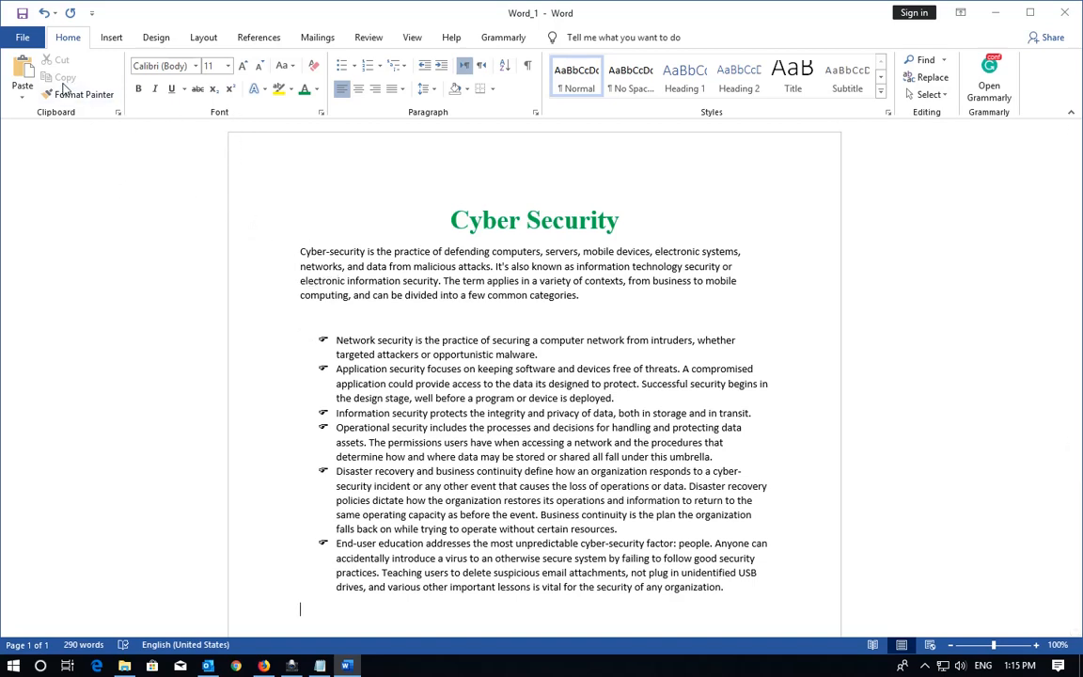
scroll(360, 372, "down", 3)
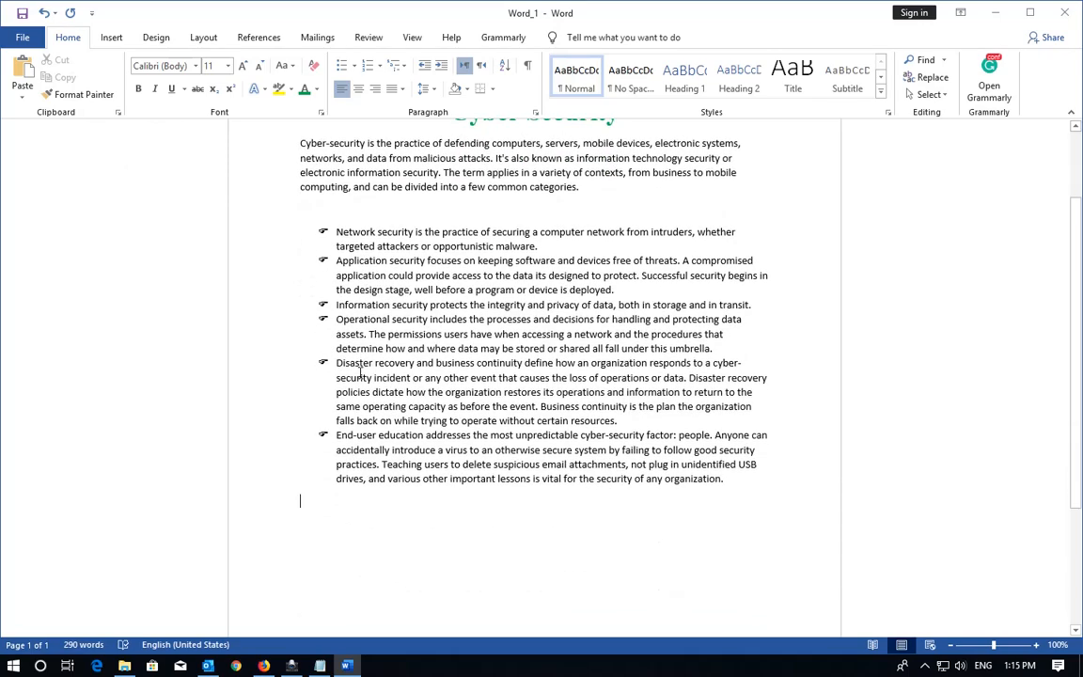
scroll(360, 373, "up", 3)
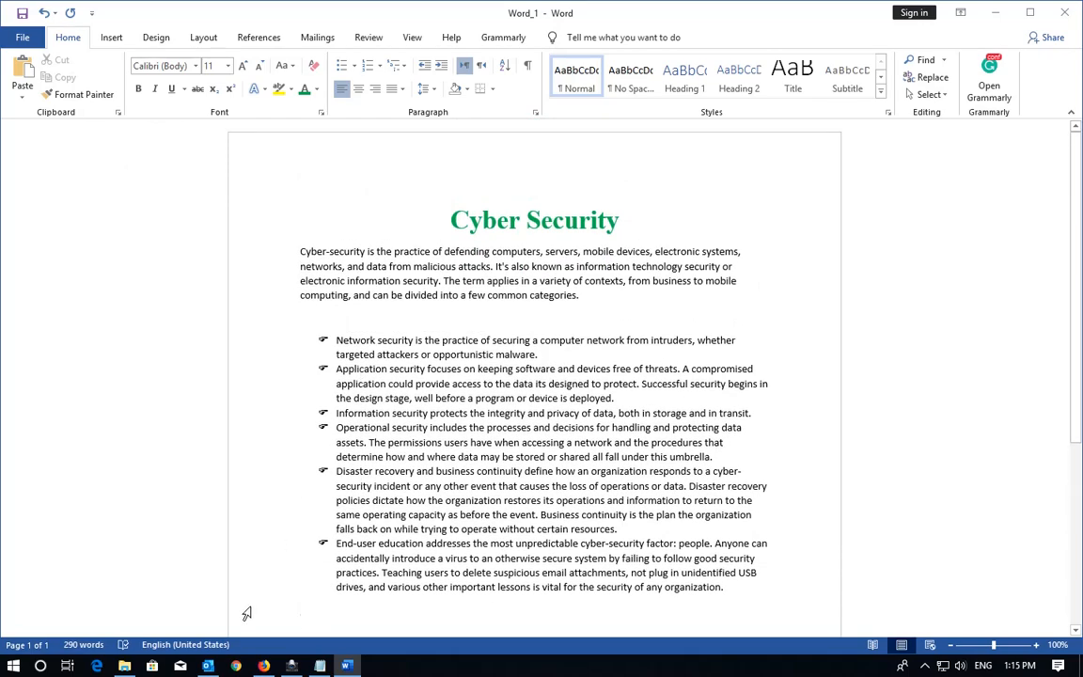
key("alt+Tab")
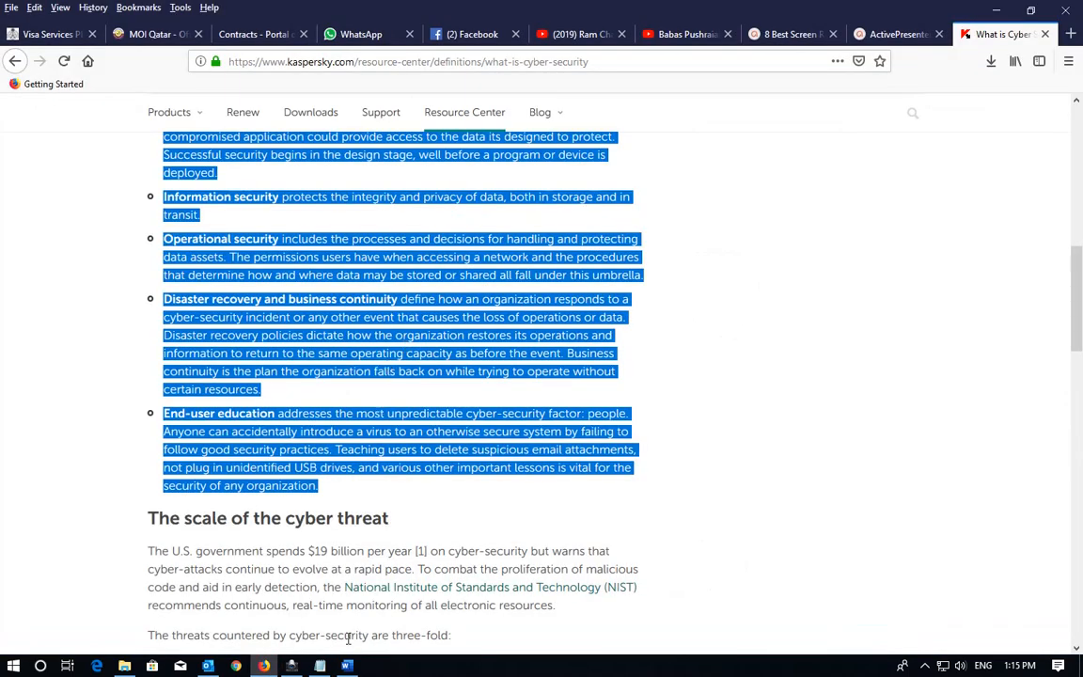
left_click(347, 666)
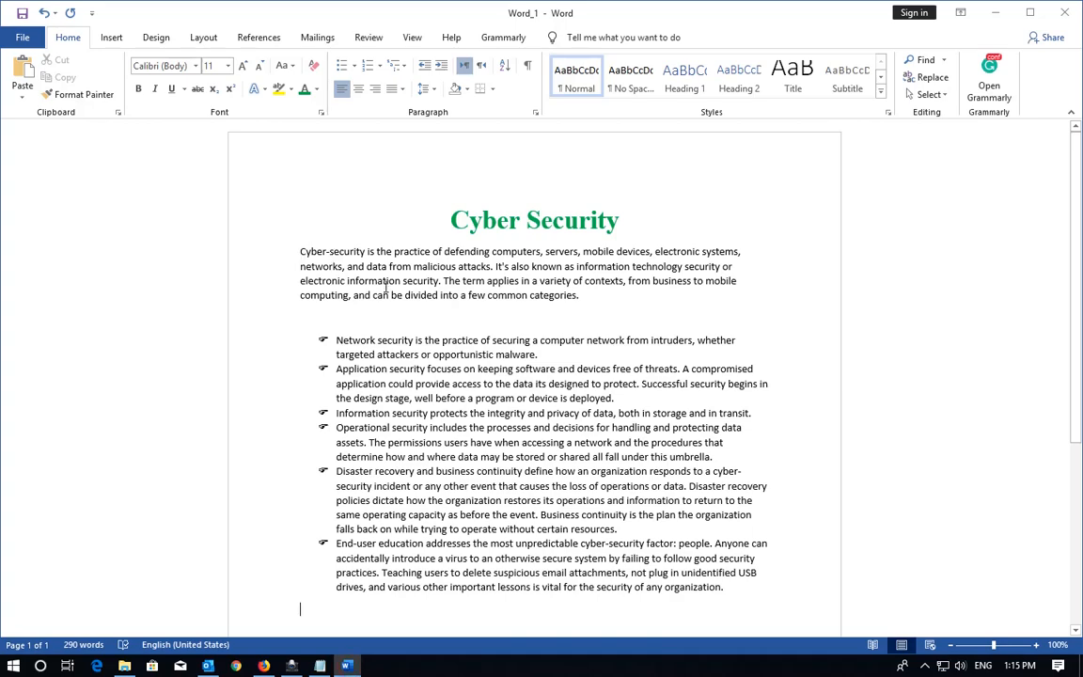
triple_click(301, 251)
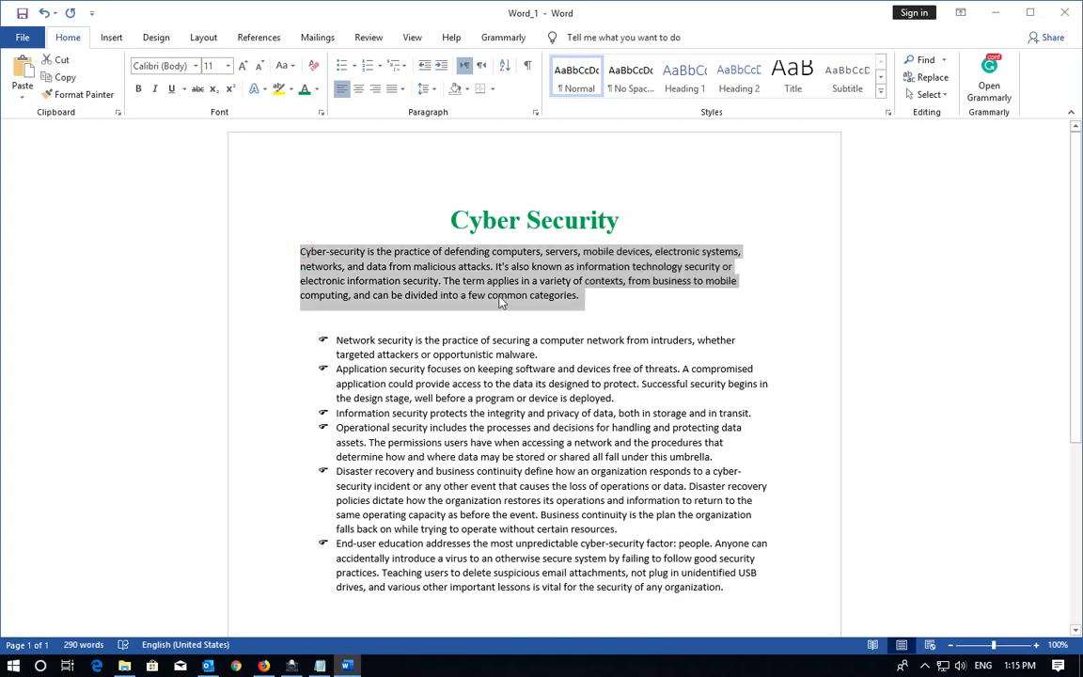
Add a run of empty paragraphs below the bulleted list until the document extends onto a second page.
scroll(486, 423, "down", 6)
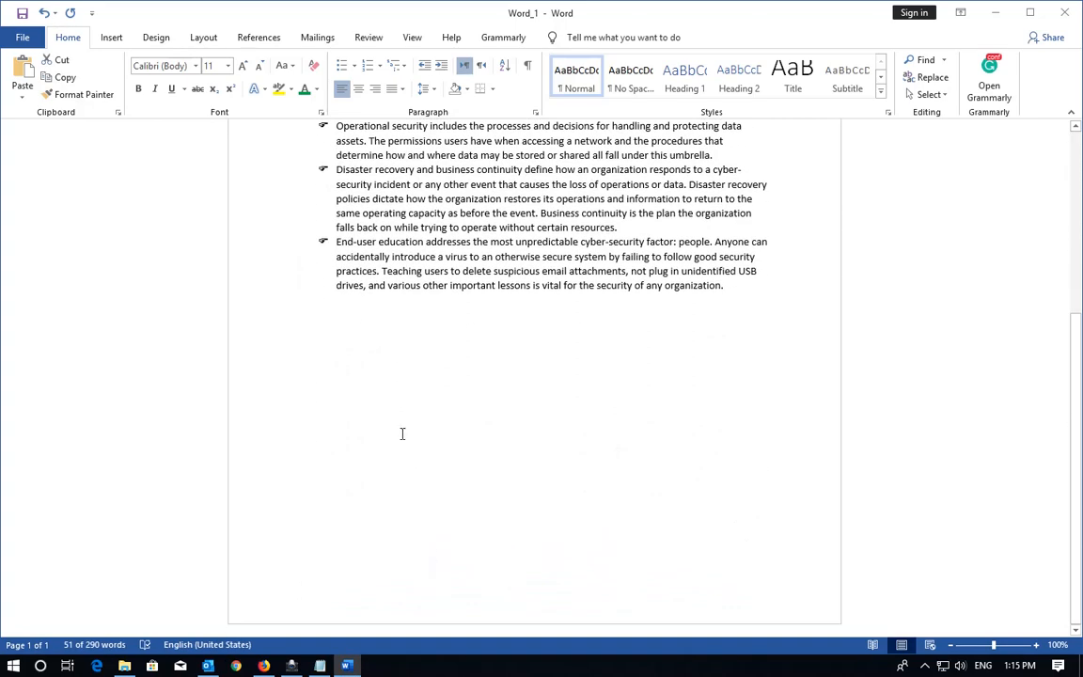
left_click(370, 372)
key("Return")
key("Return")
key("Return")
key("Return")
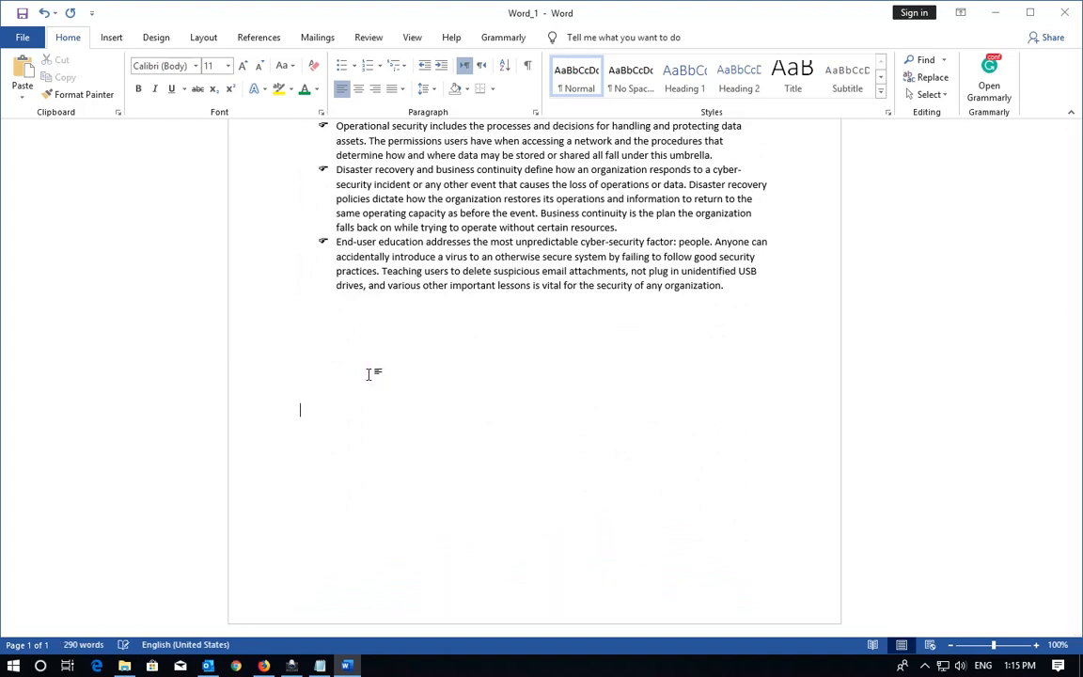
key("Return")
key("Return")
key("Return")
key("Return")
key("Return")
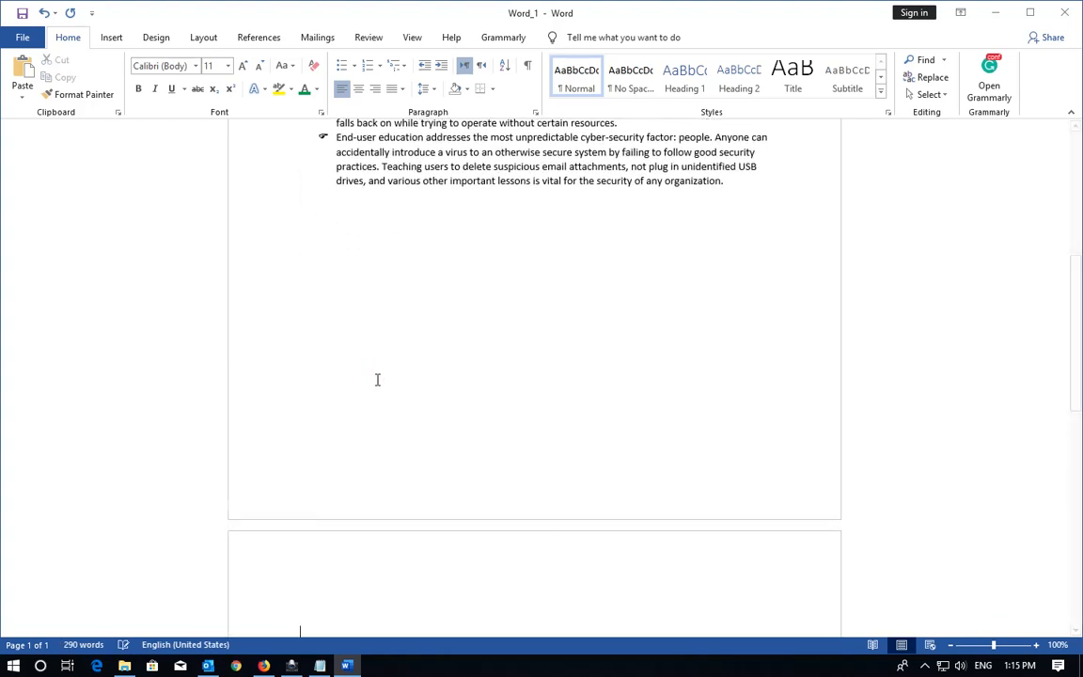
Write the line "Working With Format Painter" in the blank space just below the bulleted list on the first page.
scroll(358, 473, "up", 3)
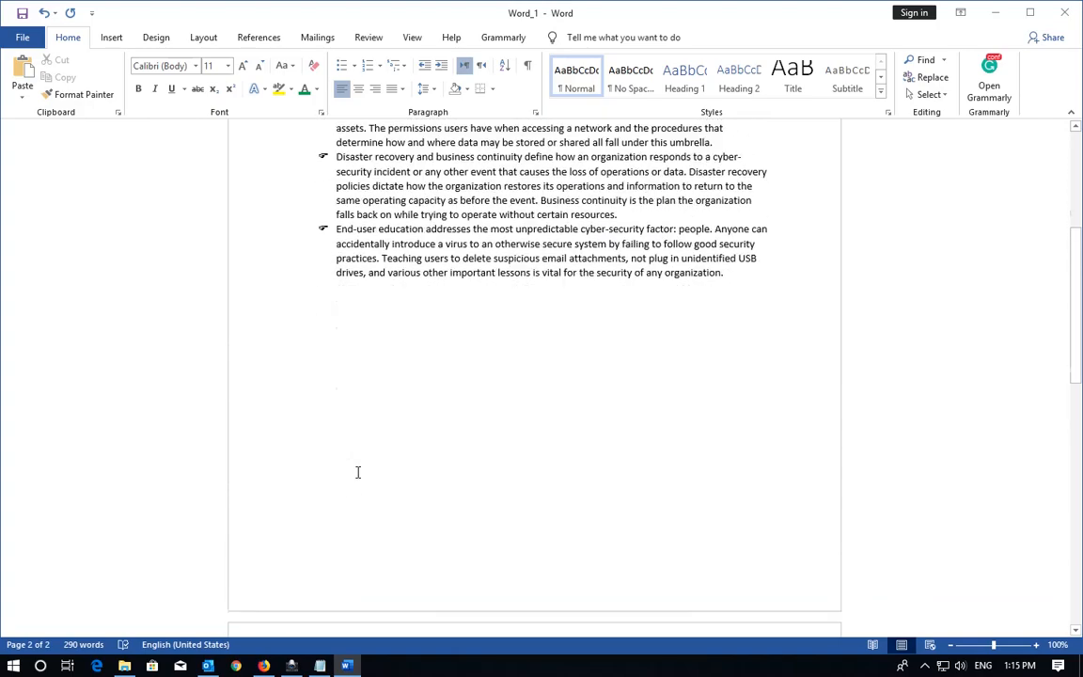
scroll(420, 479, "down", 5)
scroll(422, 484, "up", 5)
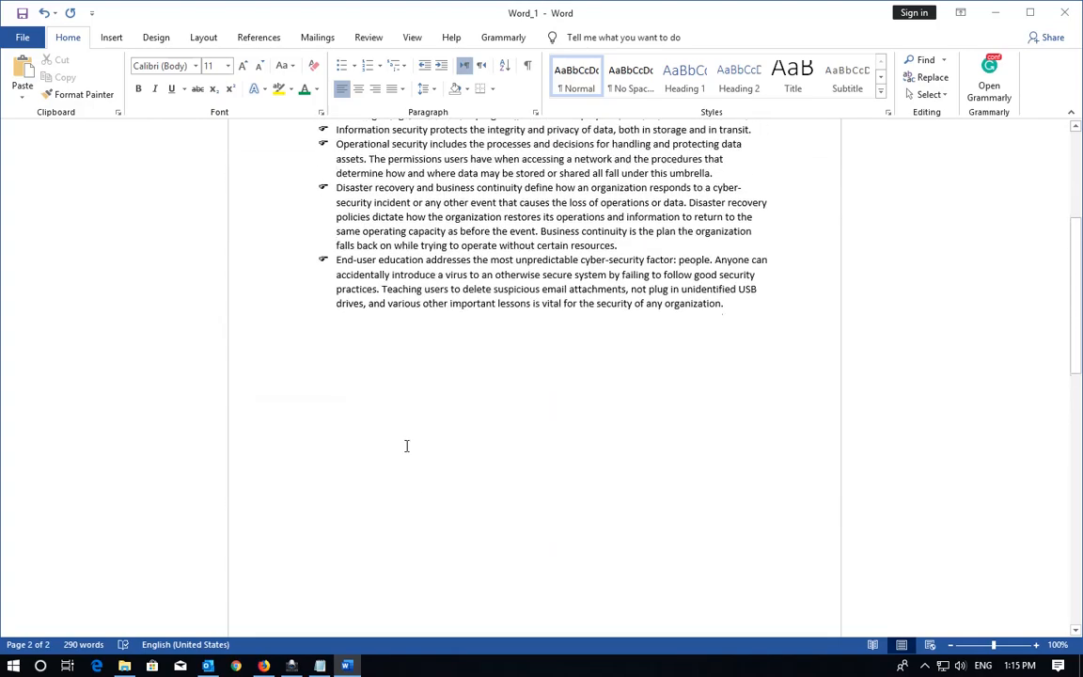
left_click(335, 361)
scroll(367, 387, "up", 1)
scroll(371, 390, "up", 4)
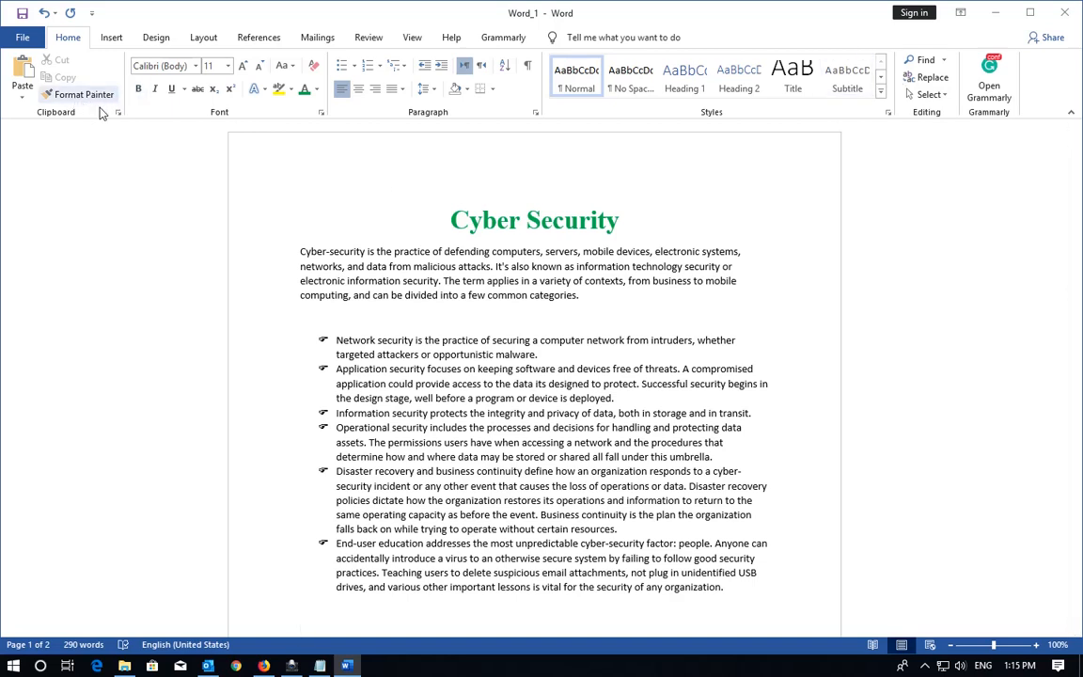
left_click(111, 38)
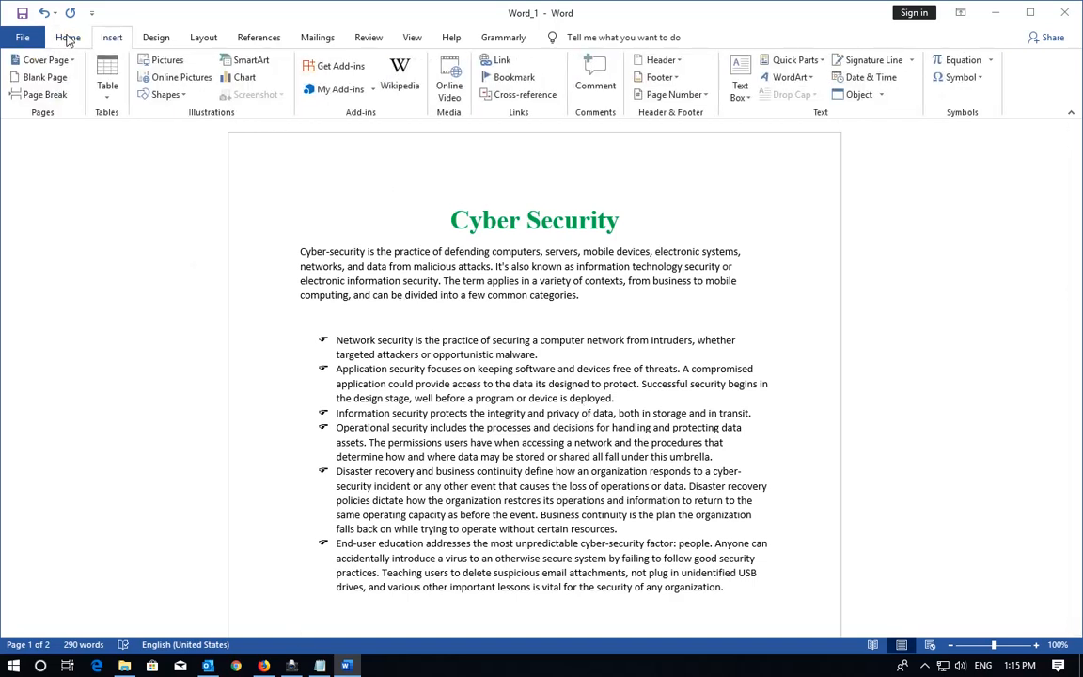
key("ctrl+End")
left_click(68, 39)
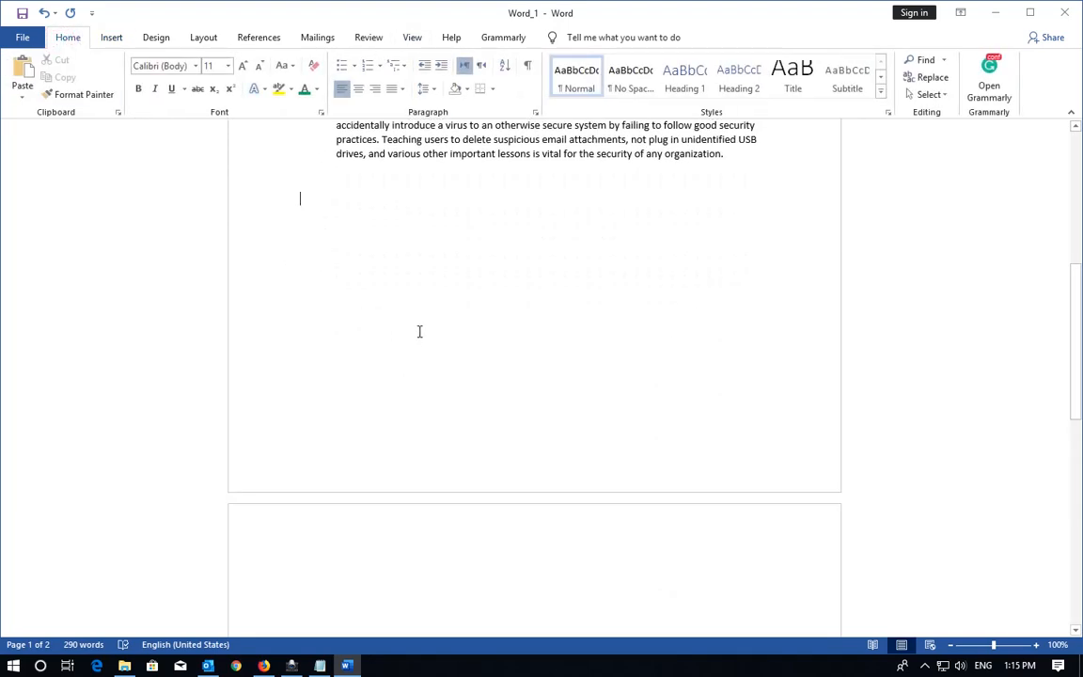
type("Working With Format Painter")
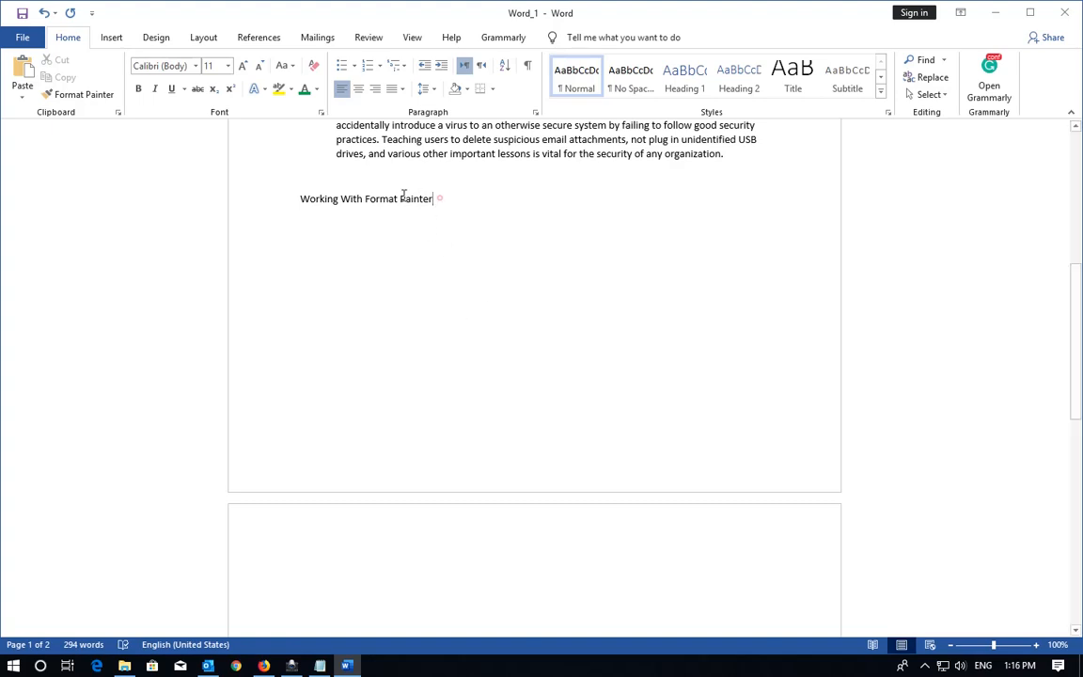
Accept the grammar suggestion "with" for the word "With" in the Format Painter line.
left_click_drag(403, 195, 301, 198)
left_click(413, 256)
right_click(349, 198)
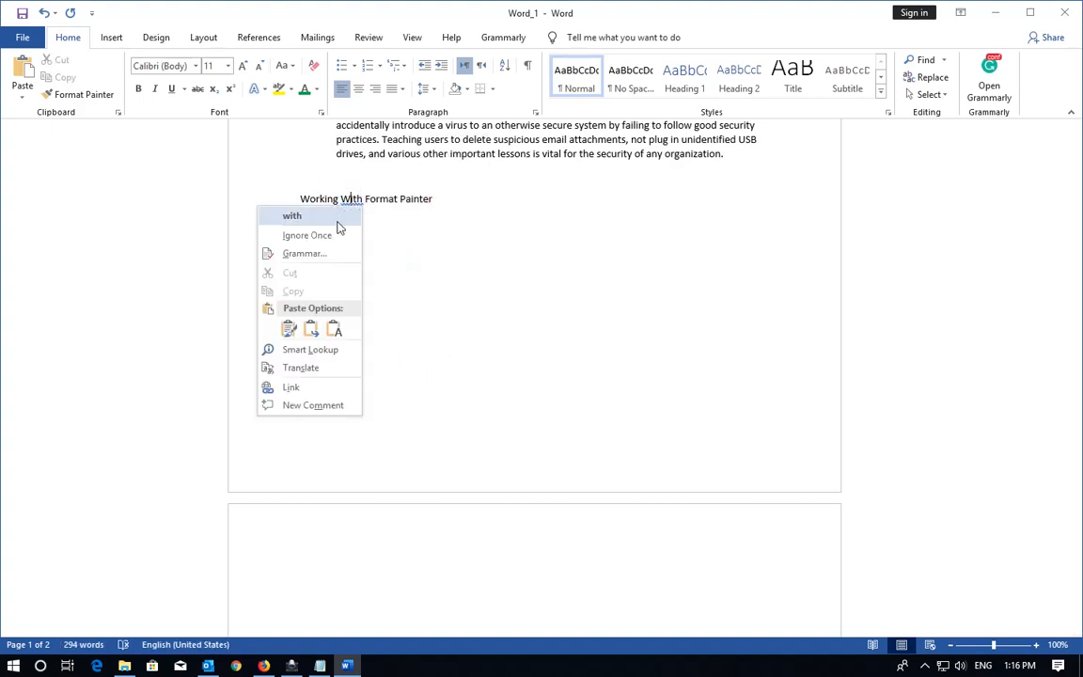
left_click(336, 218)
Examine the font, size, colour and alignment of the Cyber Security heading against those of the plain "Working with Format Painter" line.
scroll(471, 251, "up", 4)
scroll(477, 274, "up", 5)
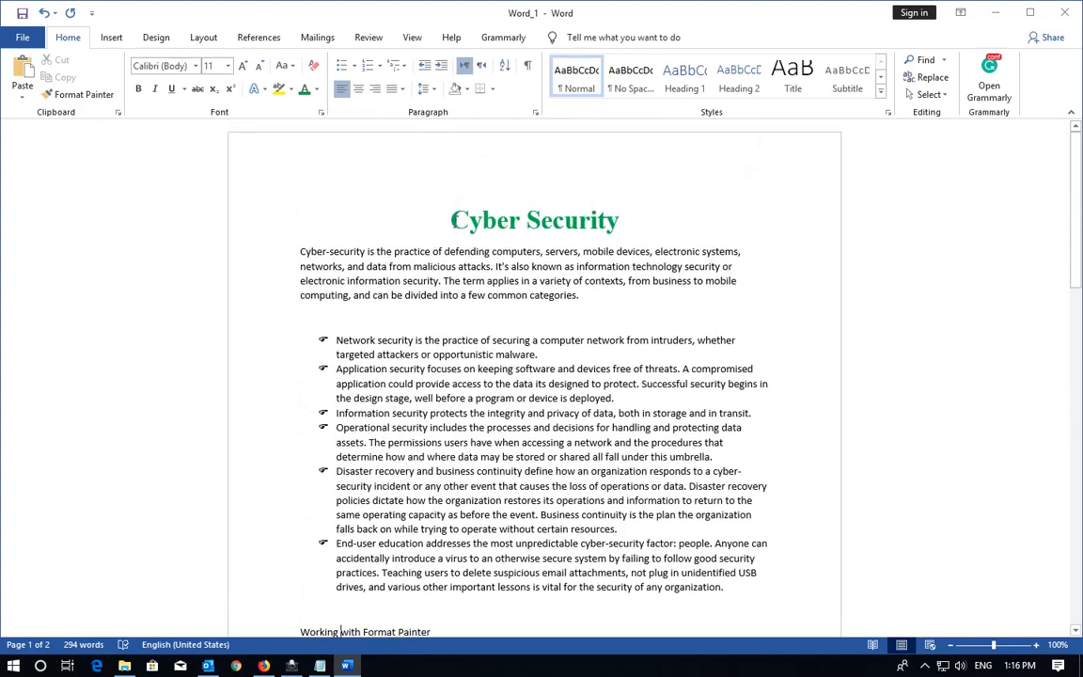
left_click_drag(449, 218, 625, 222)
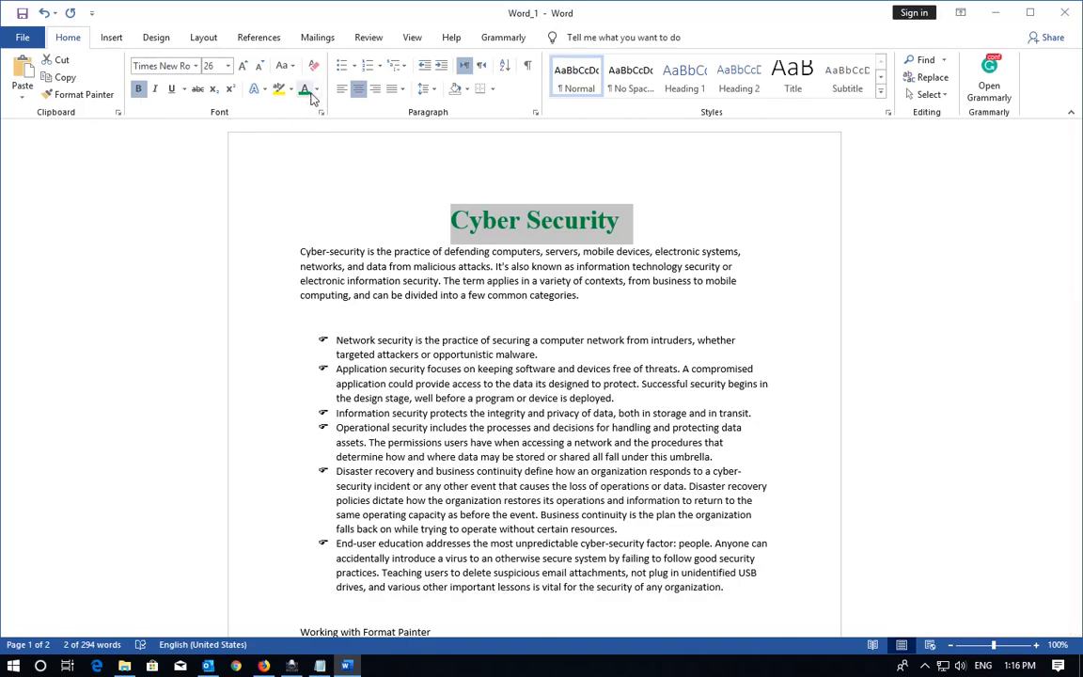
scroll(336, 403, "down", 5)
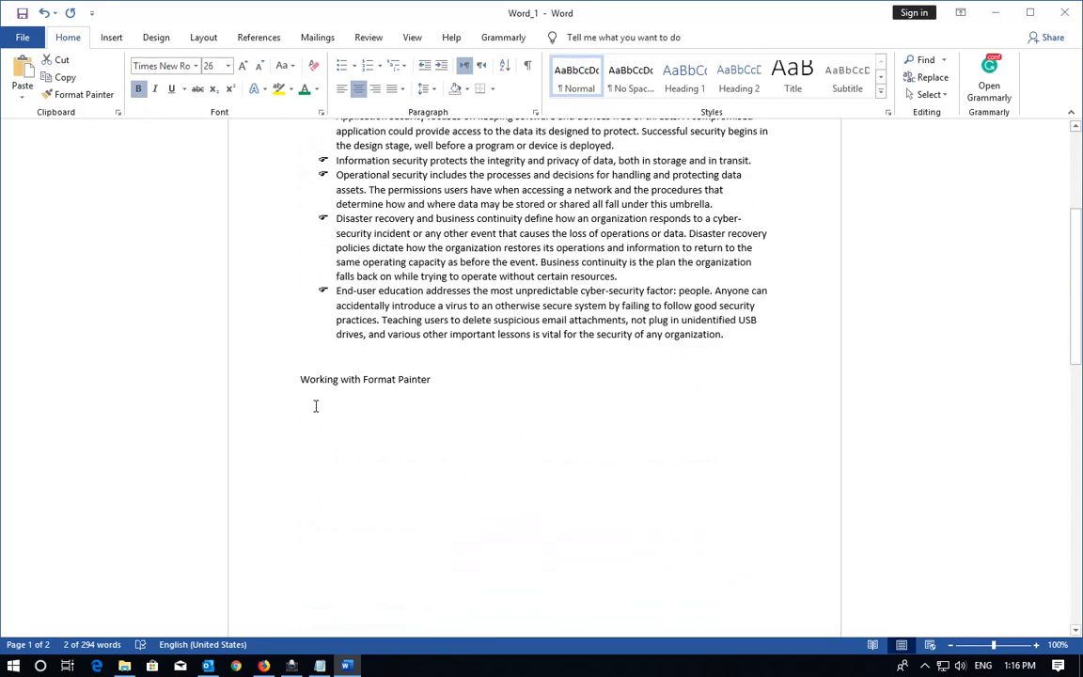
scroll(315, 406, "up", 5)
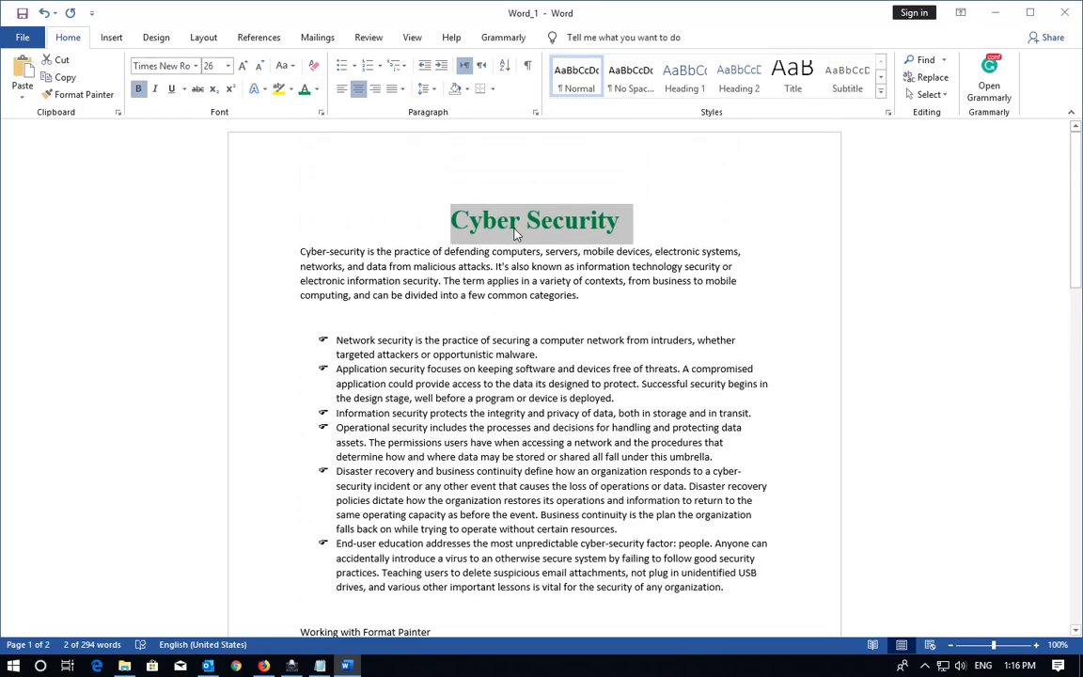
left_click(513, 232)
scroll(493, 192, "down", 1)
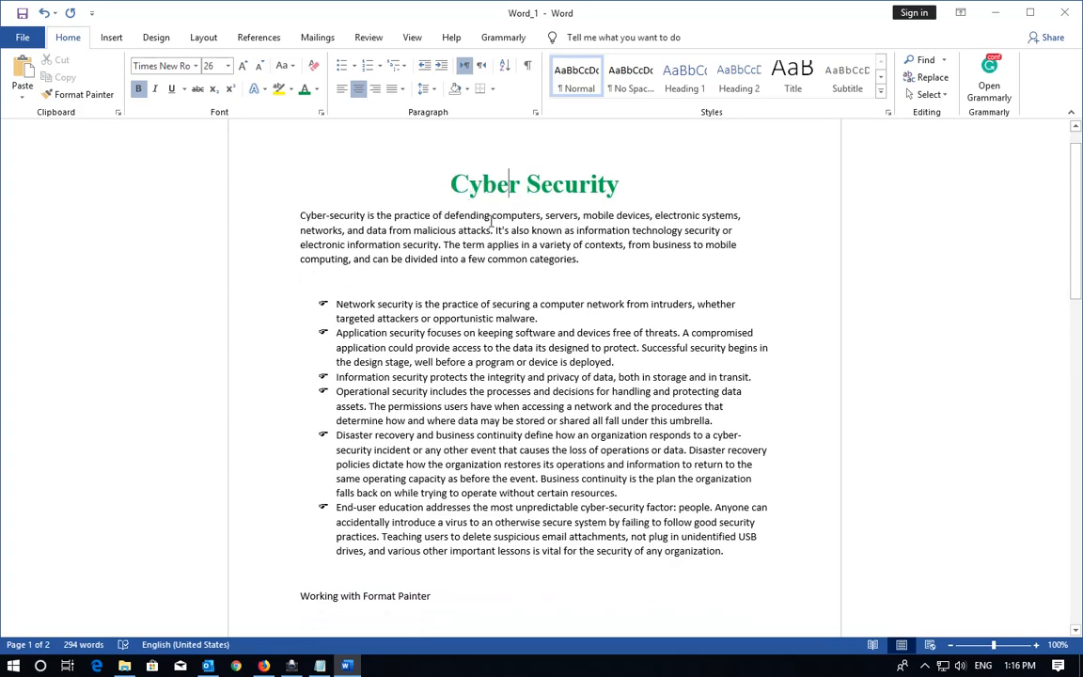
scroll(491, 221, "down", 4)
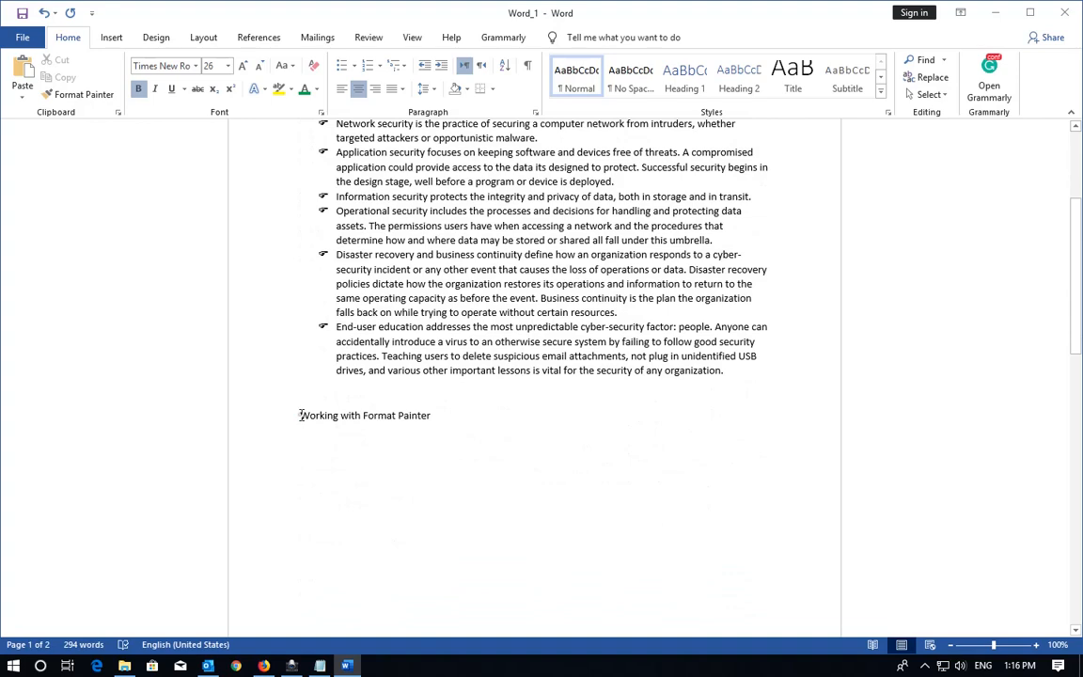
left_click_drag(300, 414, 434, 415)
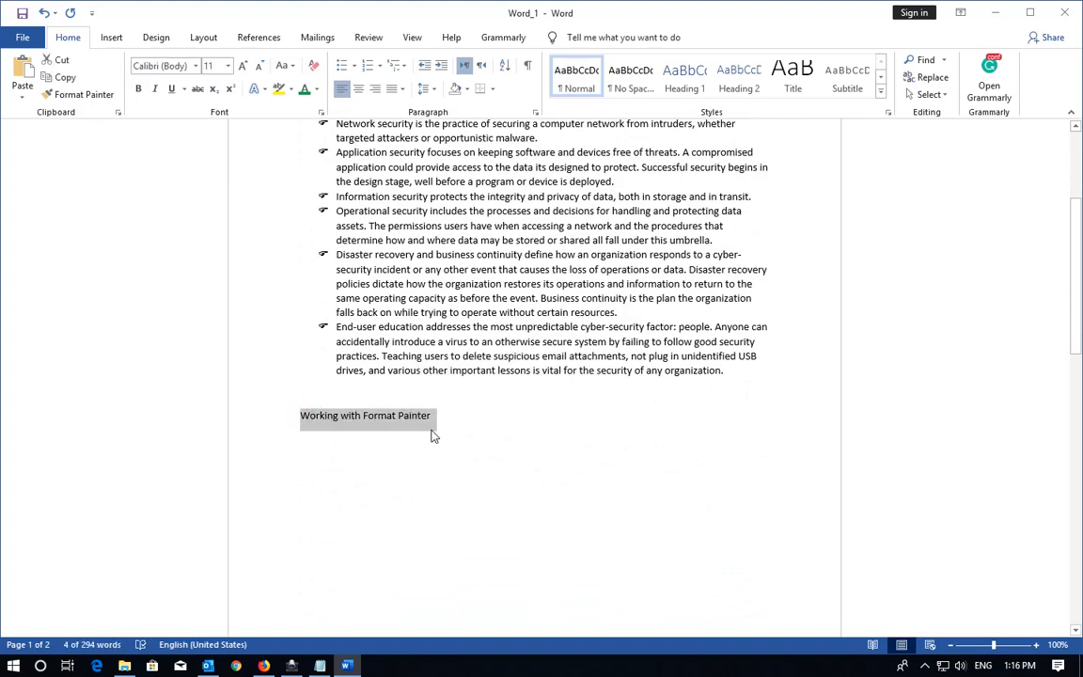
scroll(432, 435, "up", 2)
scroll(423, 437, "down", 2)
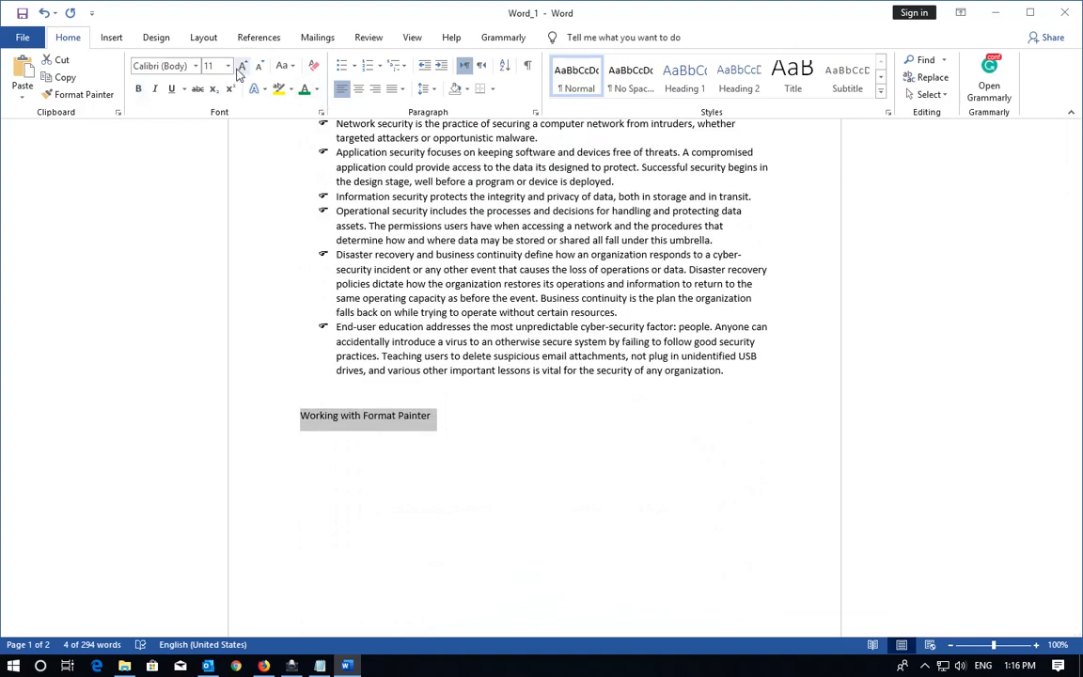
scroll(314, 339, "up", 5)
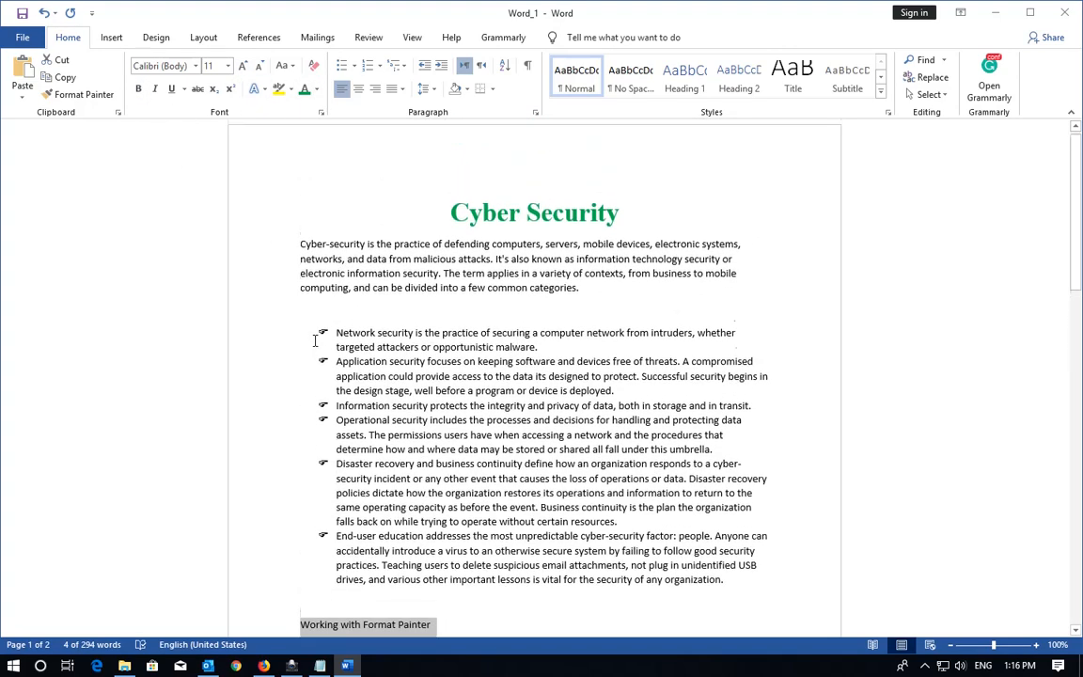
left_click(285, 191)
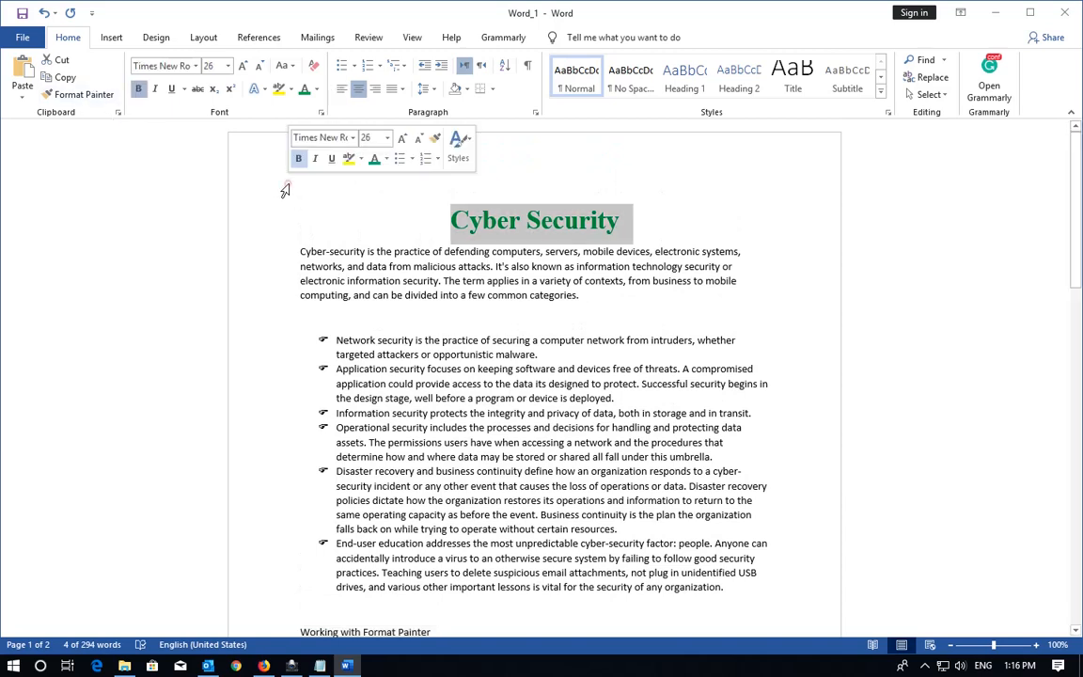
left_click(432, 220)
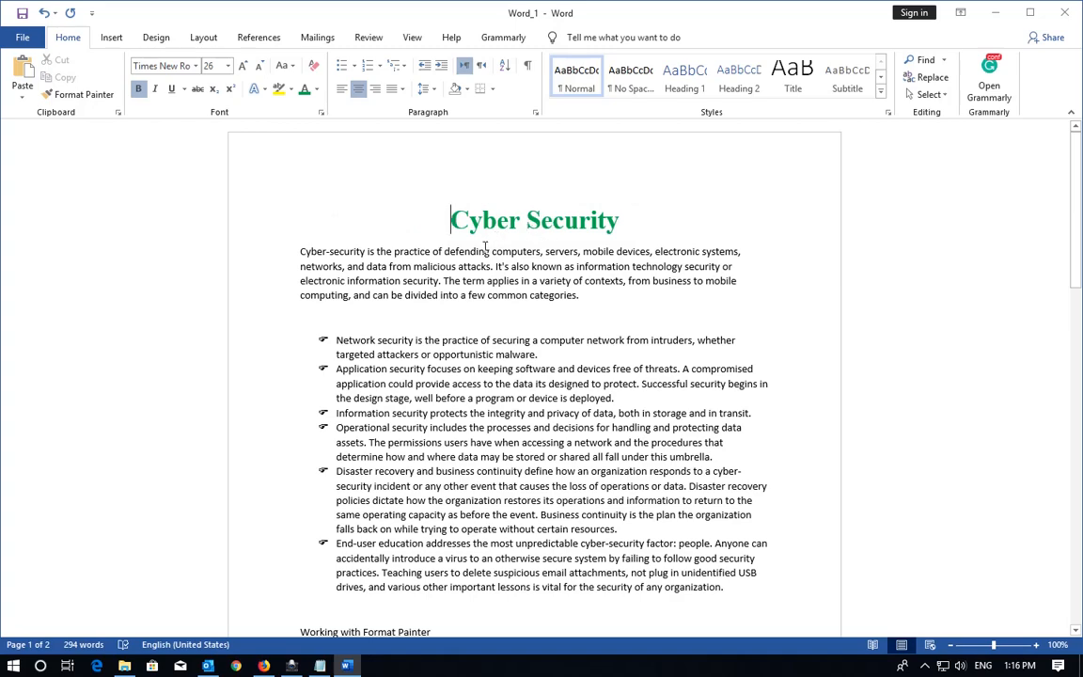
scroll(466, 269, "down", 4)
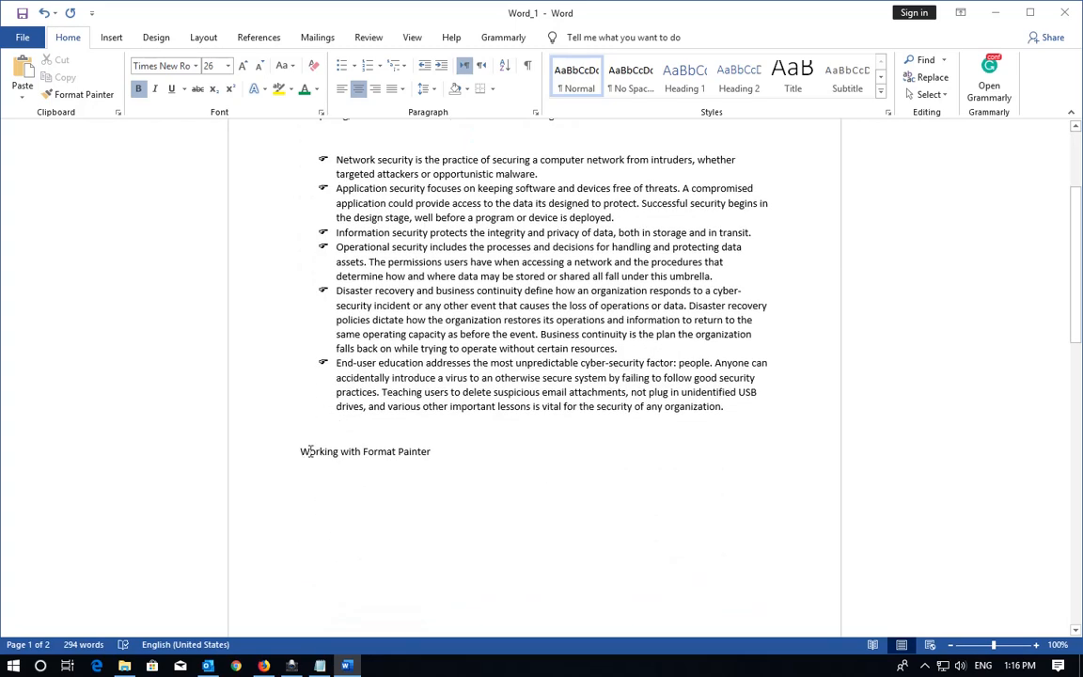
scroll(455, 452, "up", 3)
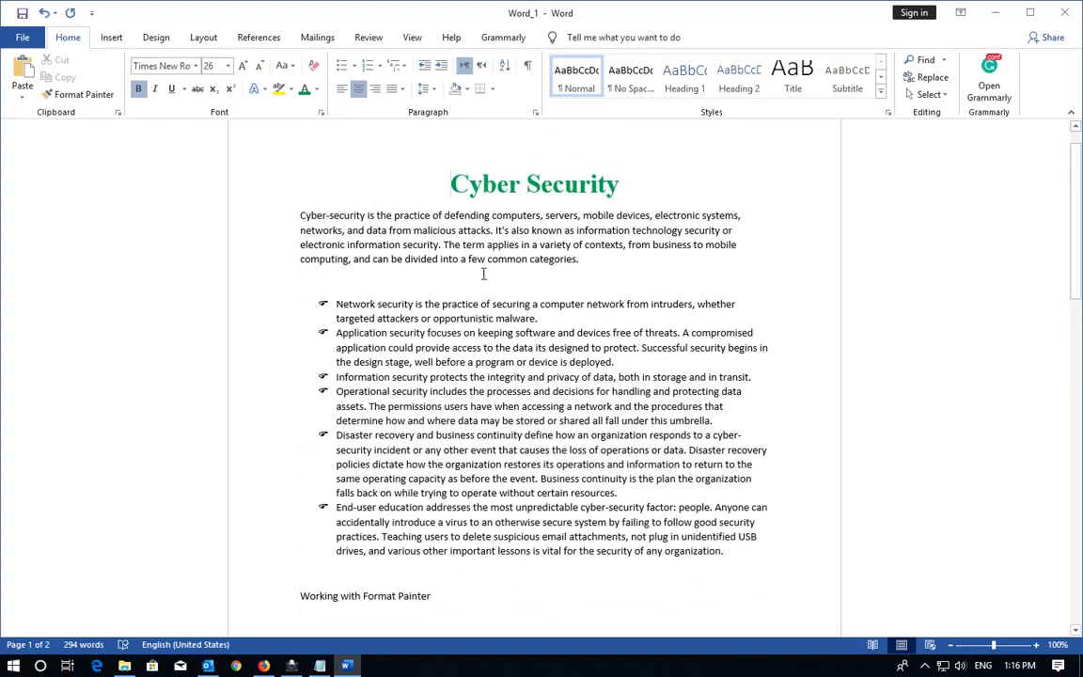
Copy the Cyber Security heading's formatting onto the "Working with Format Painter" line using Format Painter.
left_click_drag(513, 178, 628, 184)
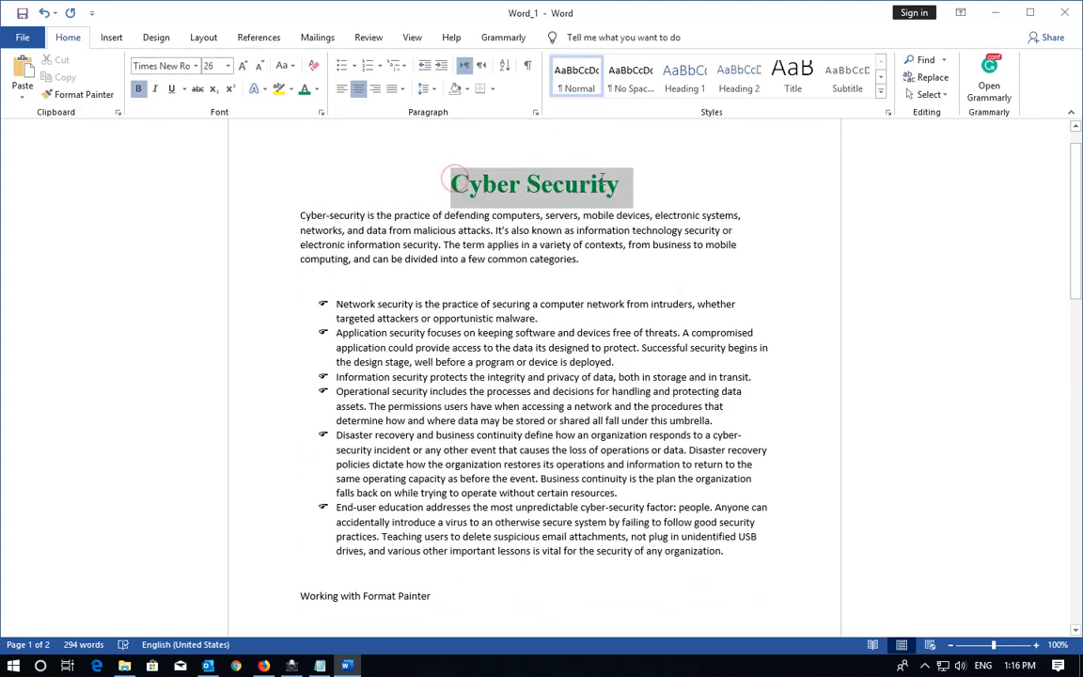
left_click(83, 94)
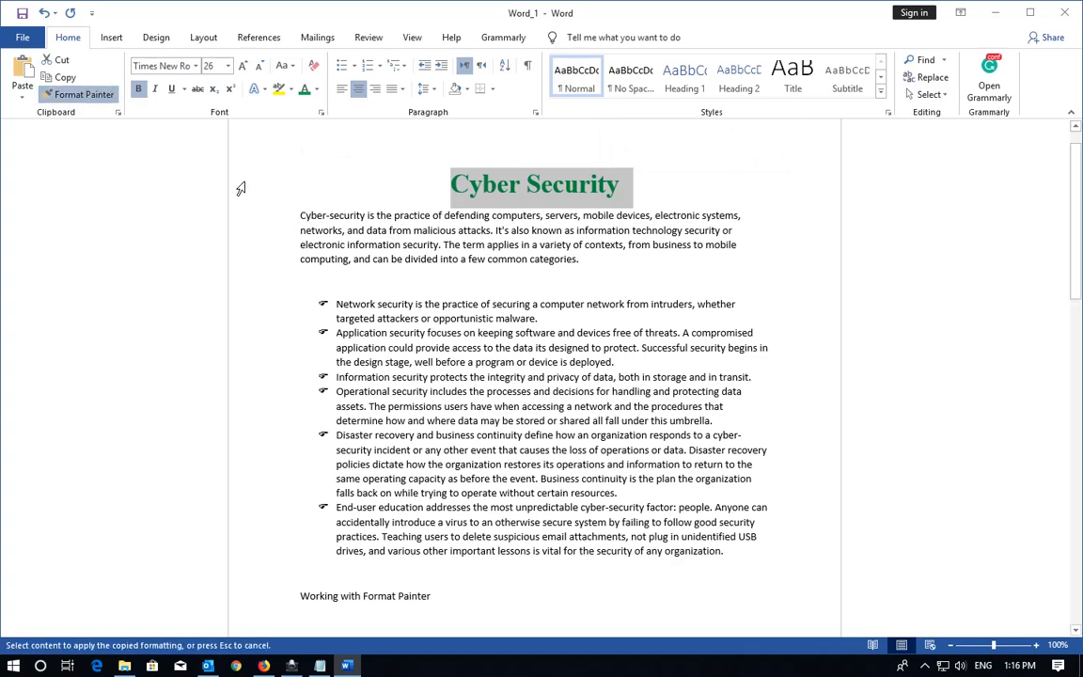
scroll(243, 191, "down", 5)
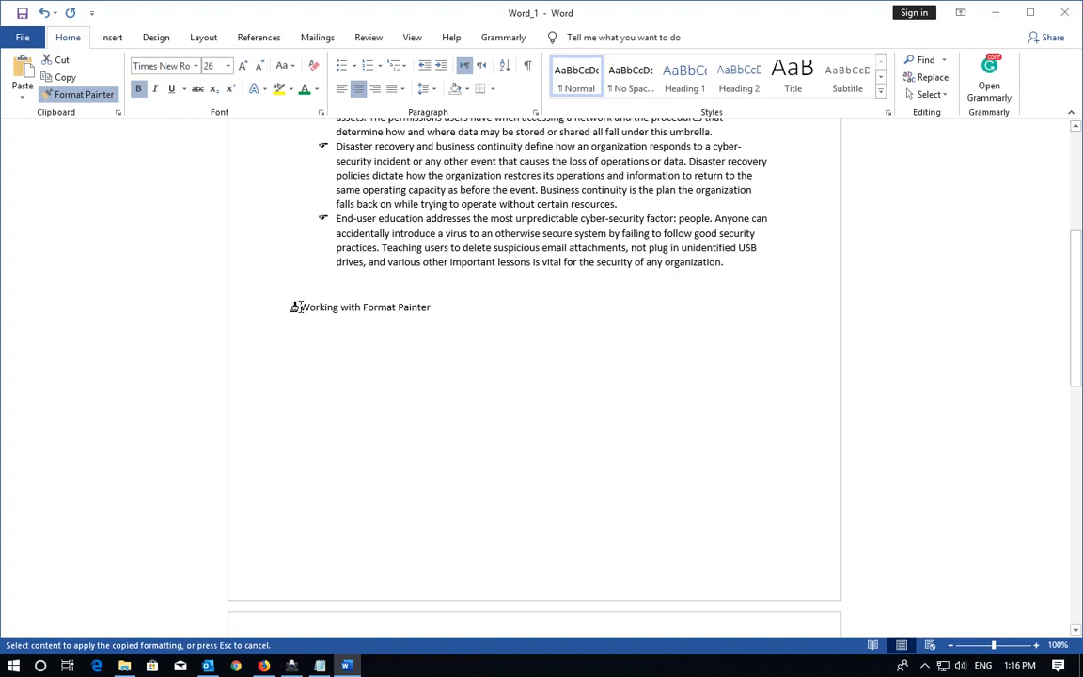
left_click_drag(294, 307, 437, 308)
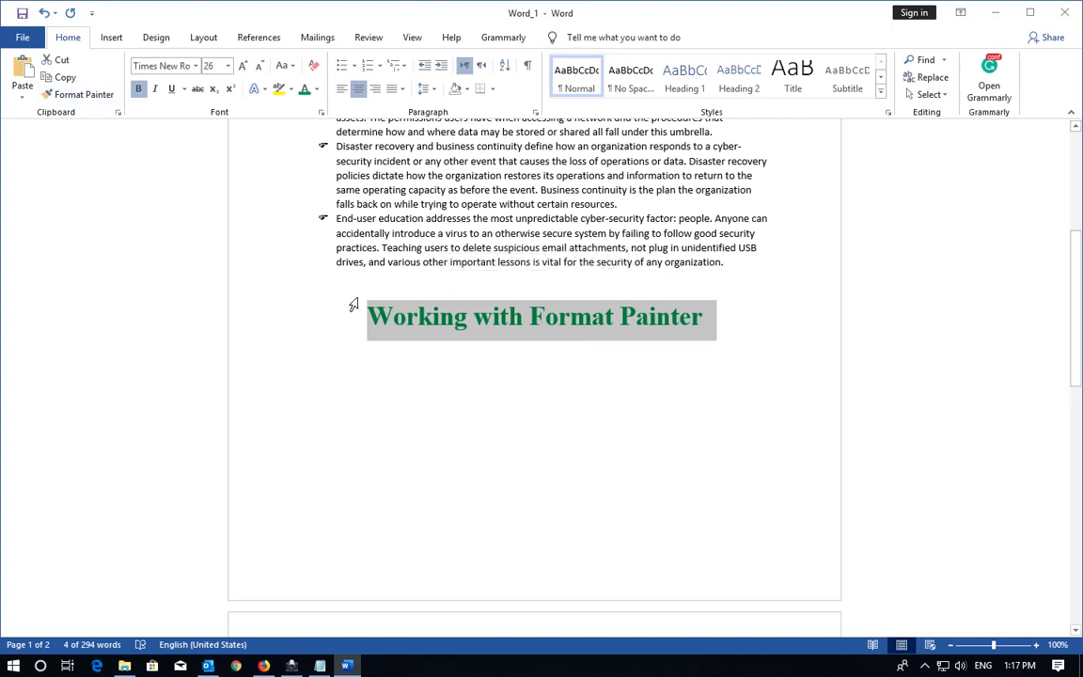
Compare the "Working with Format Painter" heading's formatting with the Cyber Security heading at the start of the page.
scroll(428, 310, "up", 8)
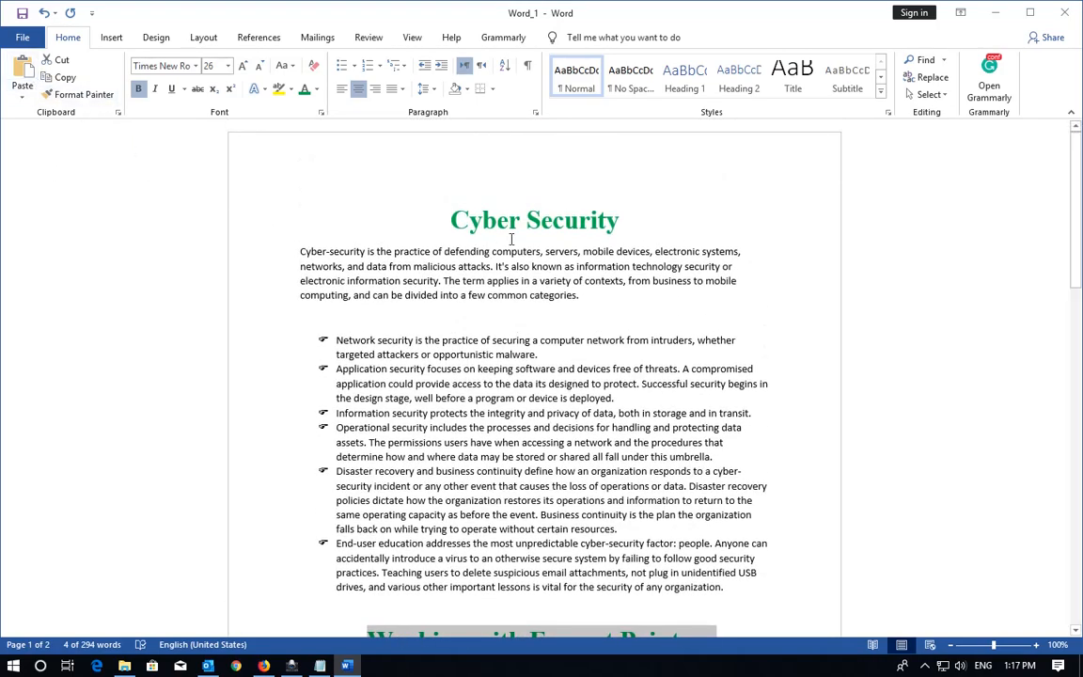
scroll(459, 215, "down", 5)
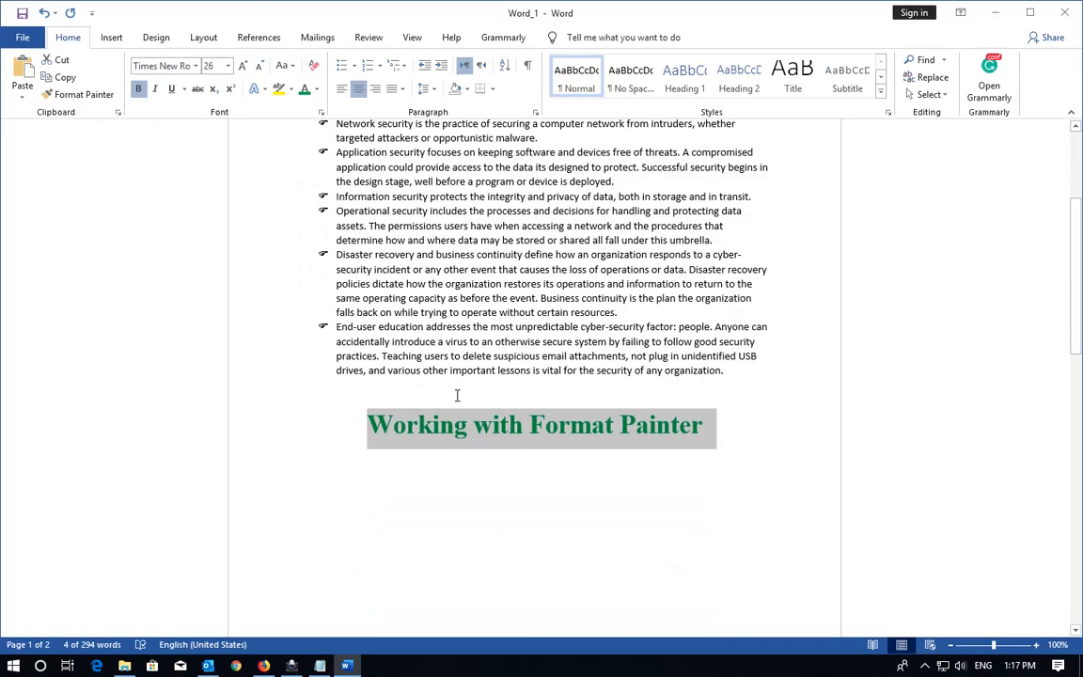
scroll(457, 395, "up", 2)
scroll(457, 395, "down", 4)
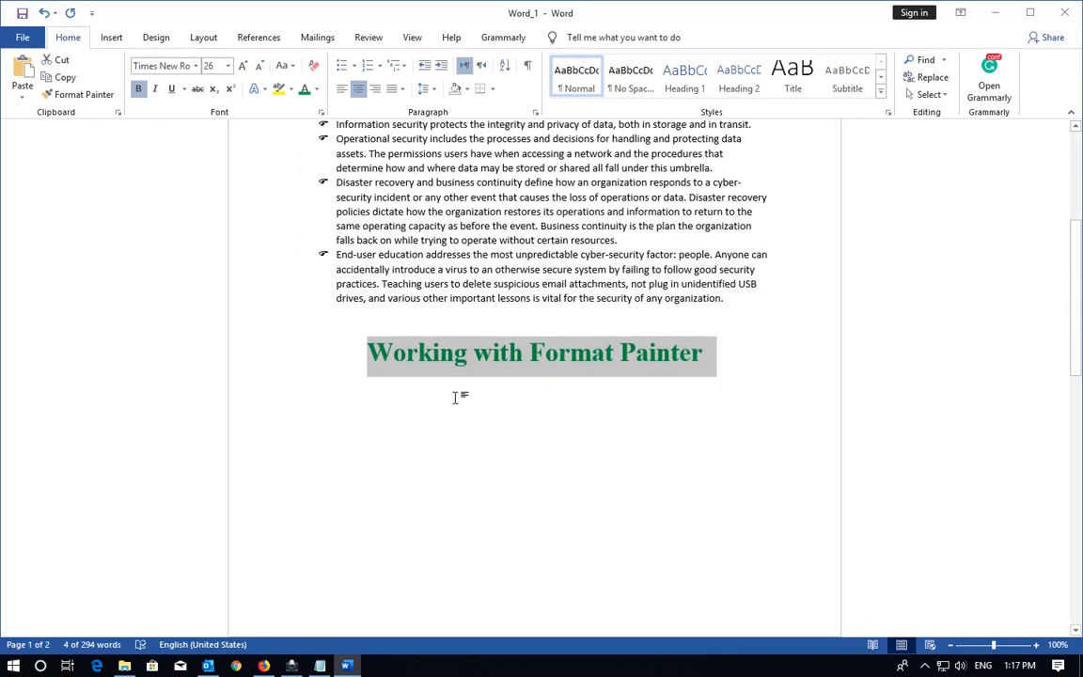
left_click(336, 410)
scroll(358, 397, "up", 3)
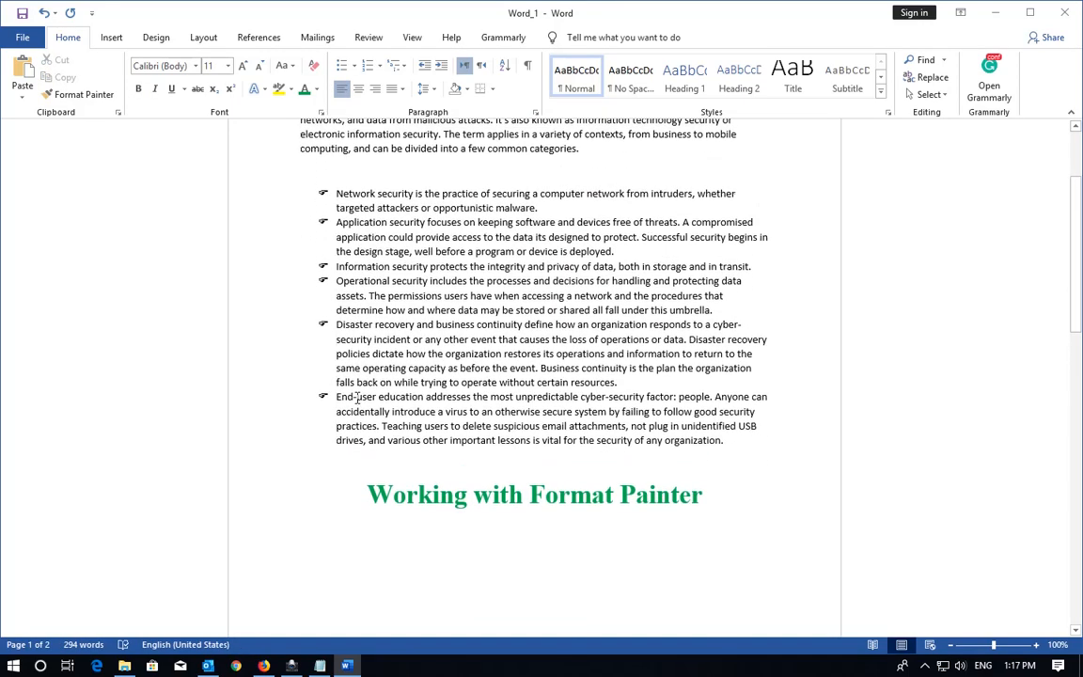
scroll(357, 397, "up", 3)
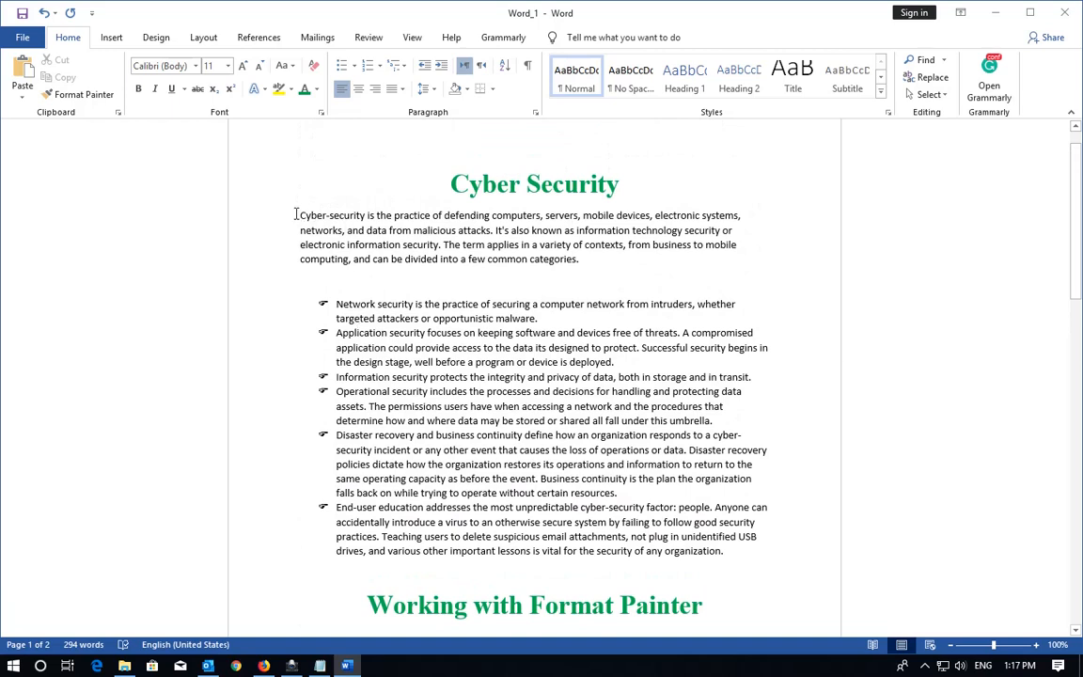
Make the word "Cyber-security" at the start of the introductory paragraph bold.
left_click_drag(299, 215, 366, 215)
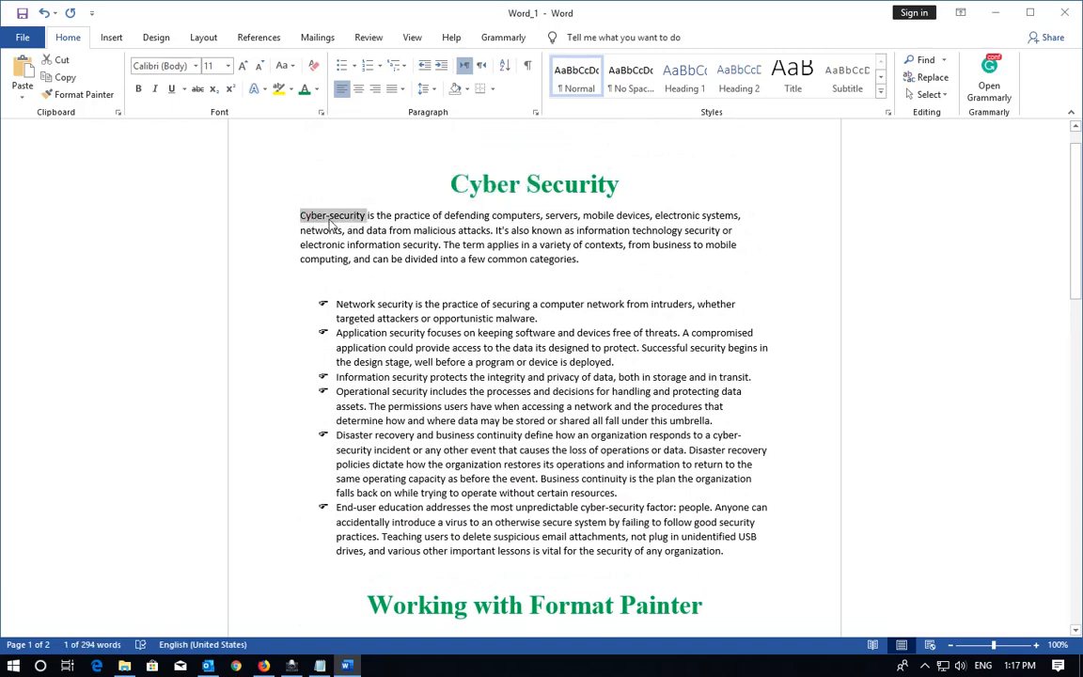
left_click(137, 88)
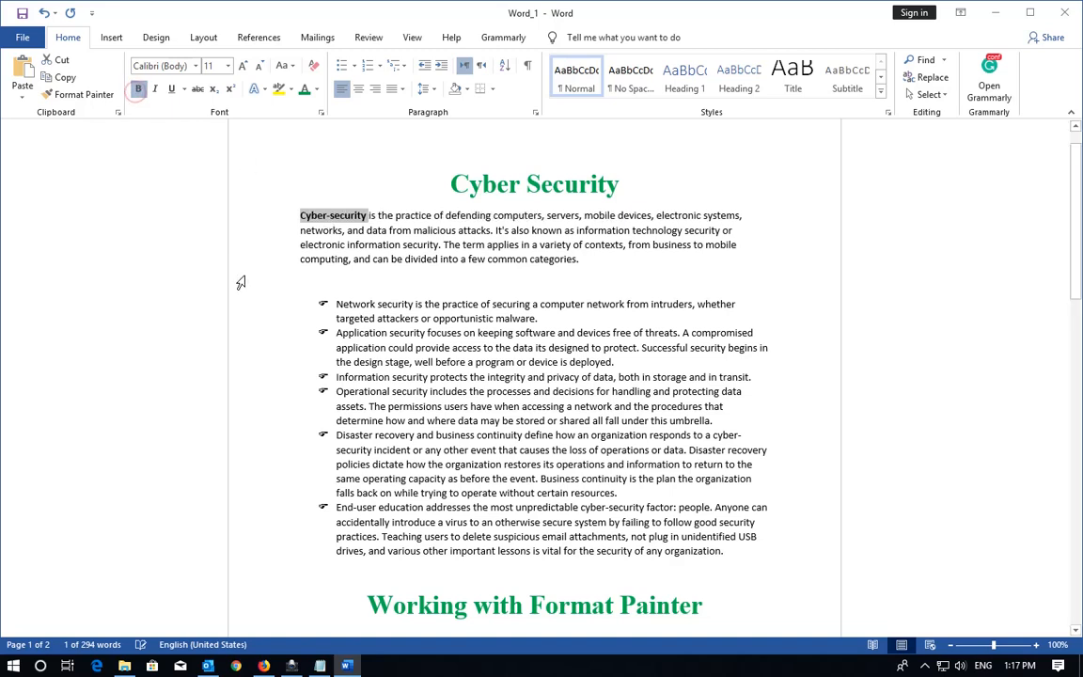
left_click(371, 219)
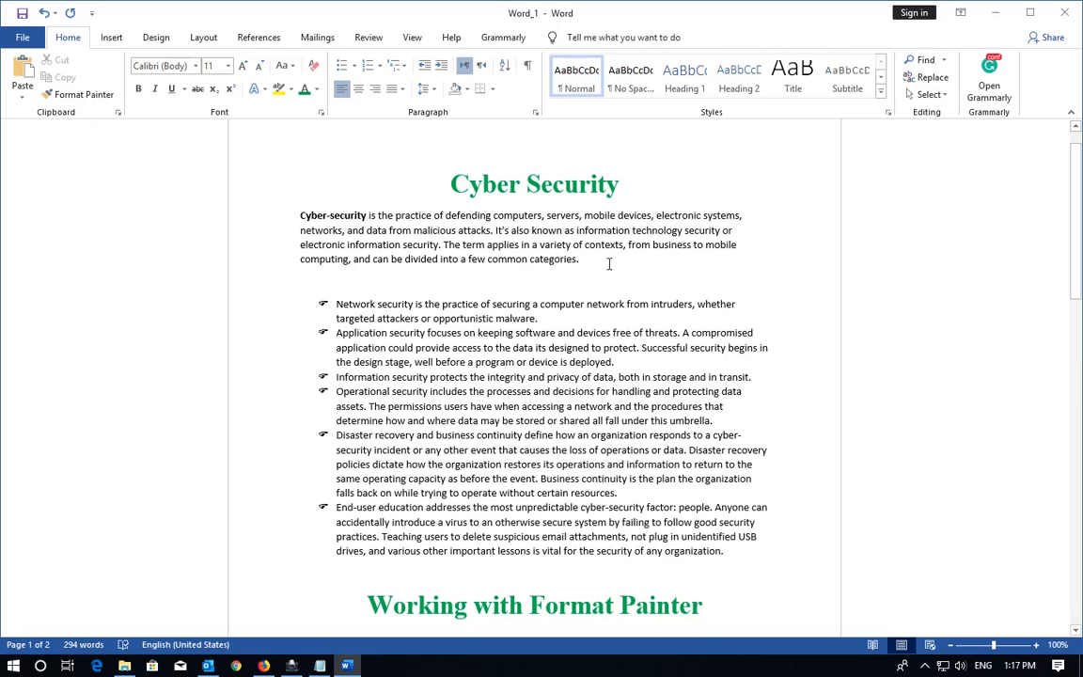
Copy the bold formatting of "Cyber-security" onto the rest of the introductory paragraph using Format Painter.
left_click(340, 217)
left_click_drag(366, 215, 300, 215)
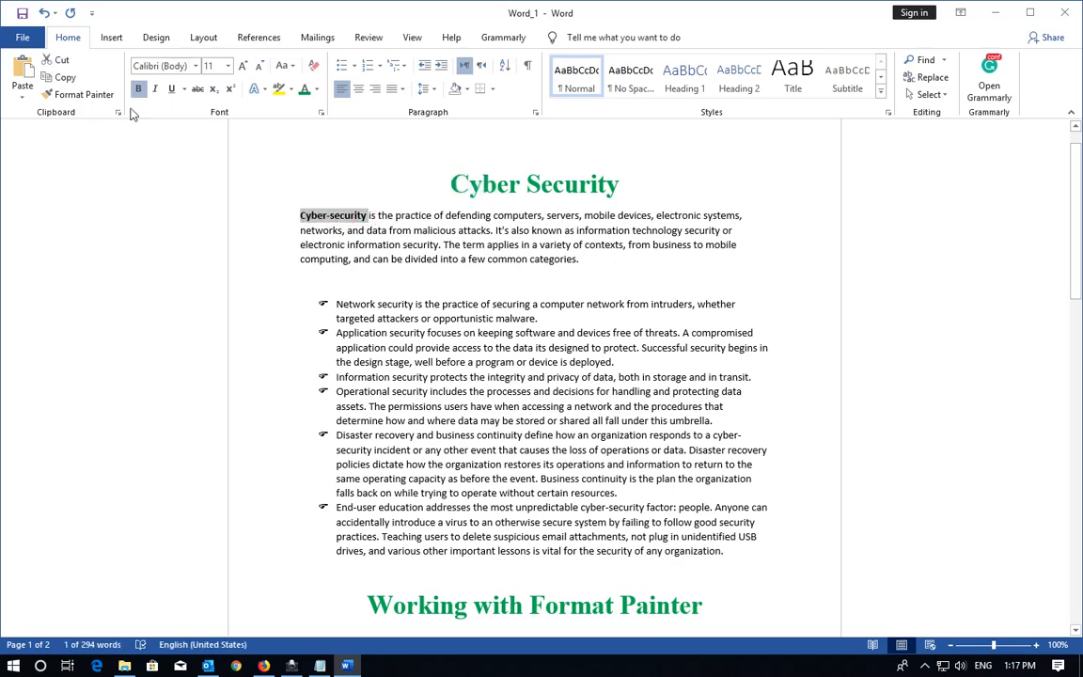
key("alt+h")
key("f")
key("p")
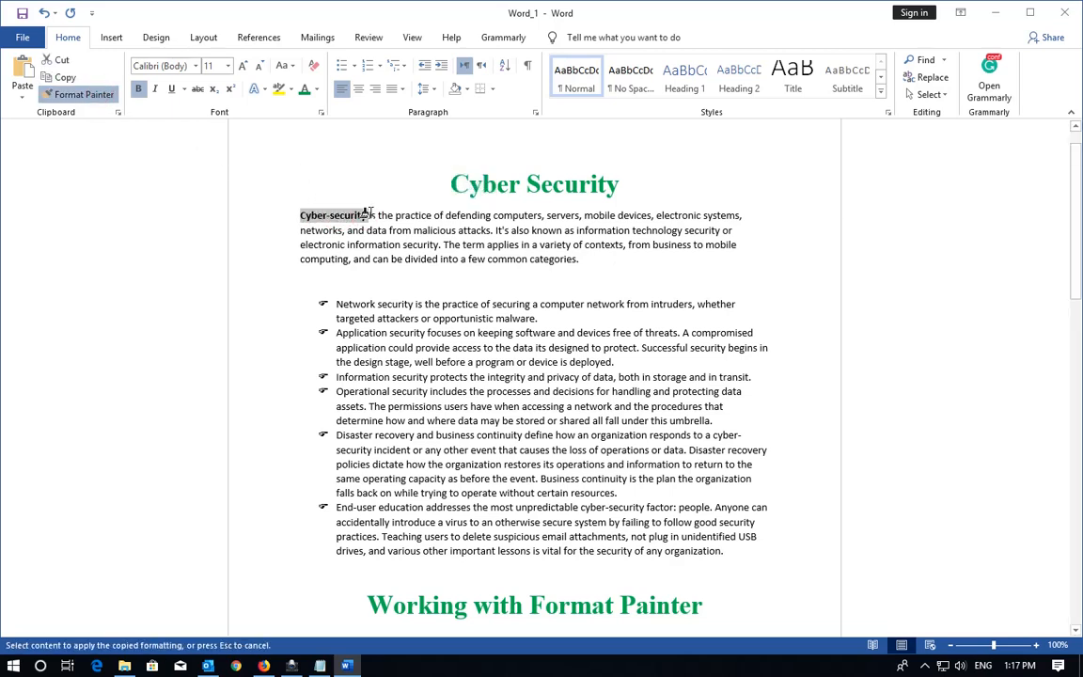
left_click_drag(368, 215, 564, 266)
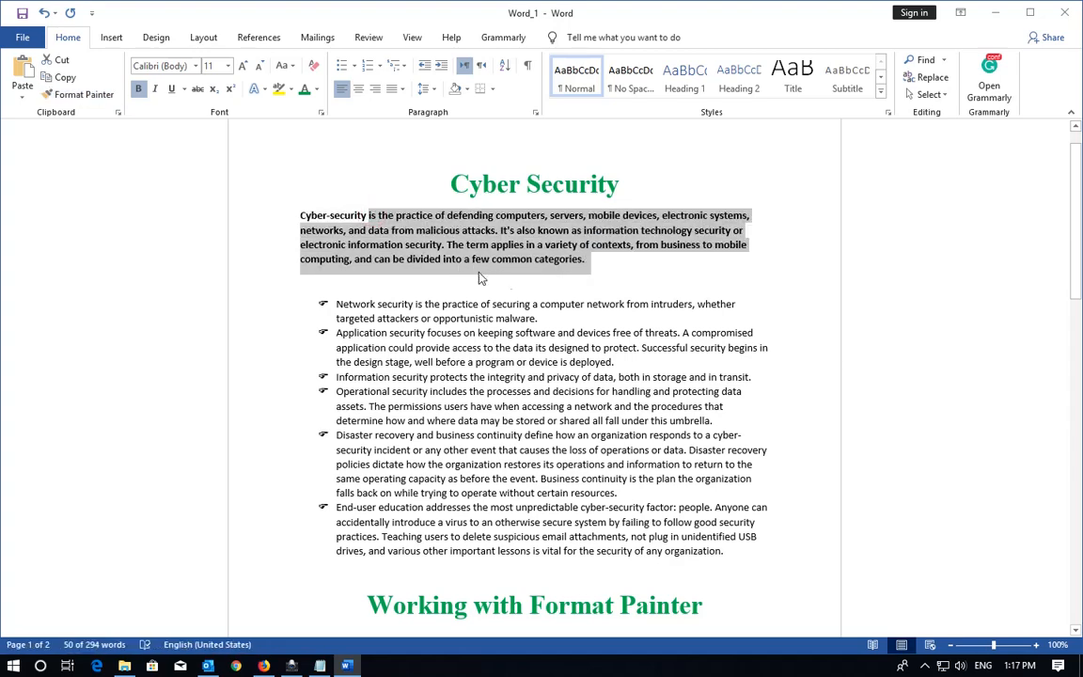
scroll(451, 282, "down", 6)
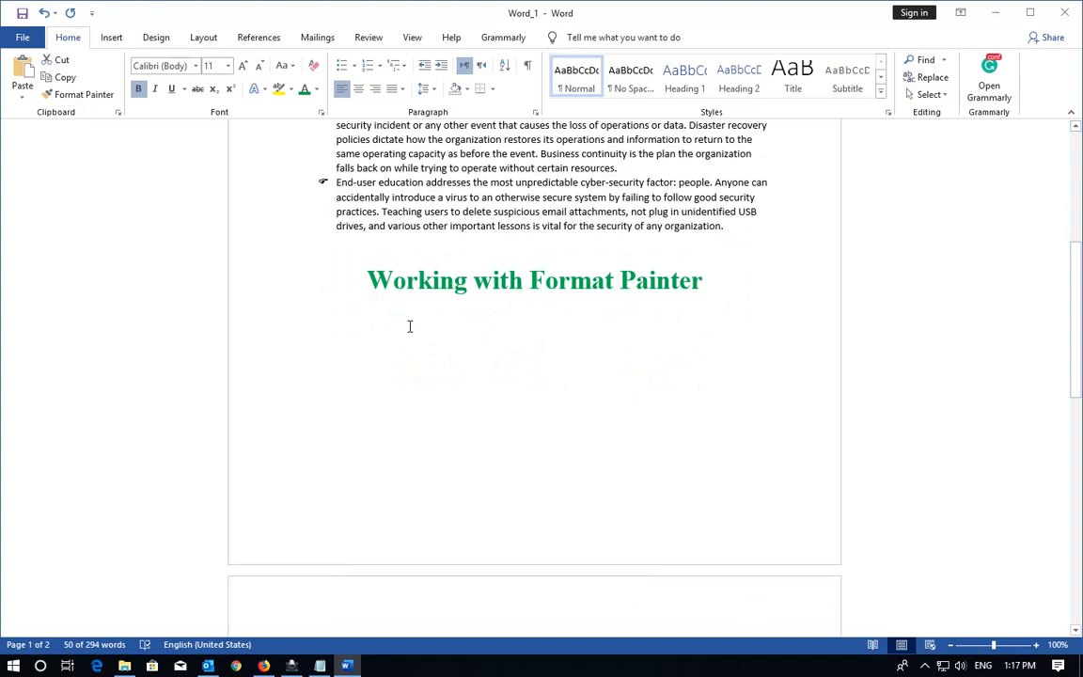
left_click(376, 316)
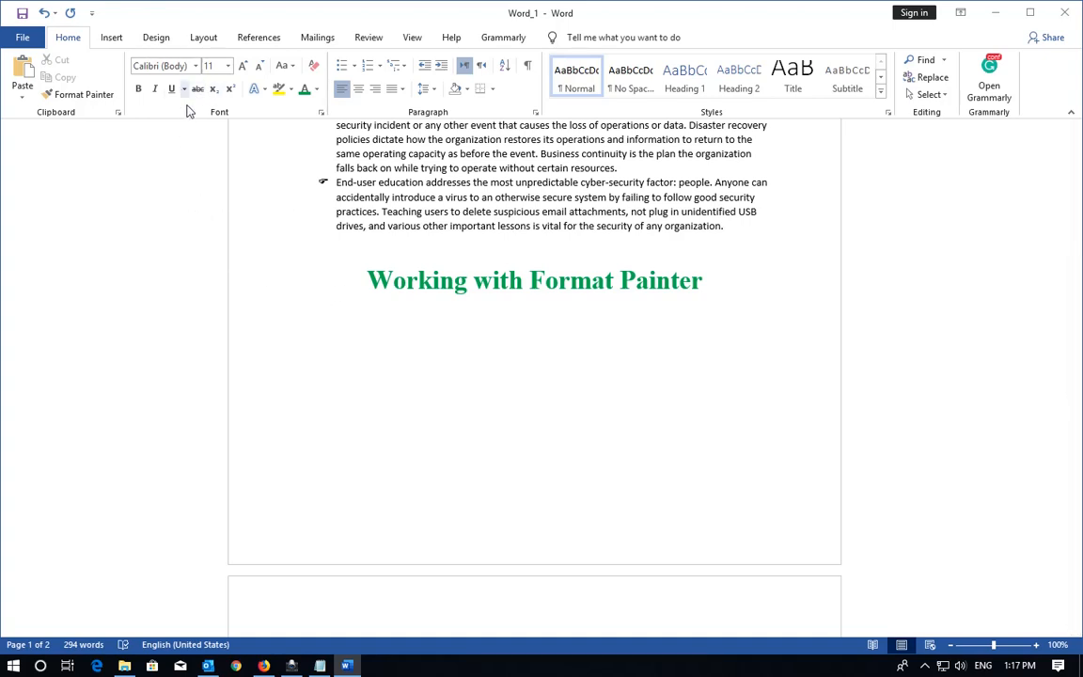
Underline the Cyber Security heading with a single line.
scroll(424, 271, "up", 8)
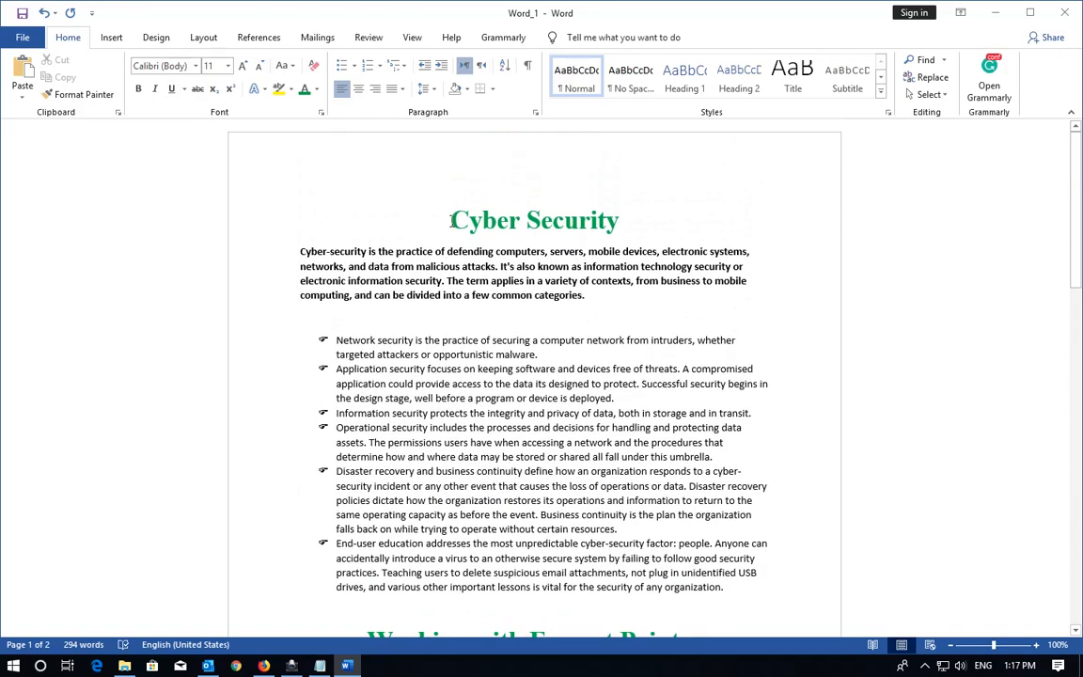
left_click_drag(451, 220, 632, 222)
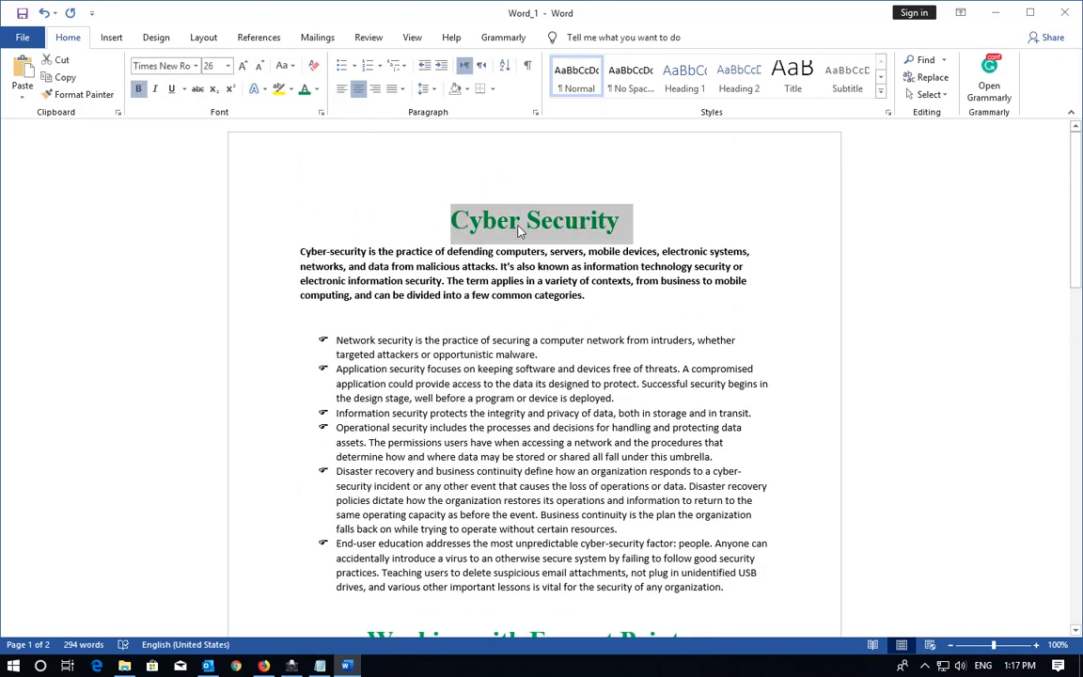
left_click(173, 90)
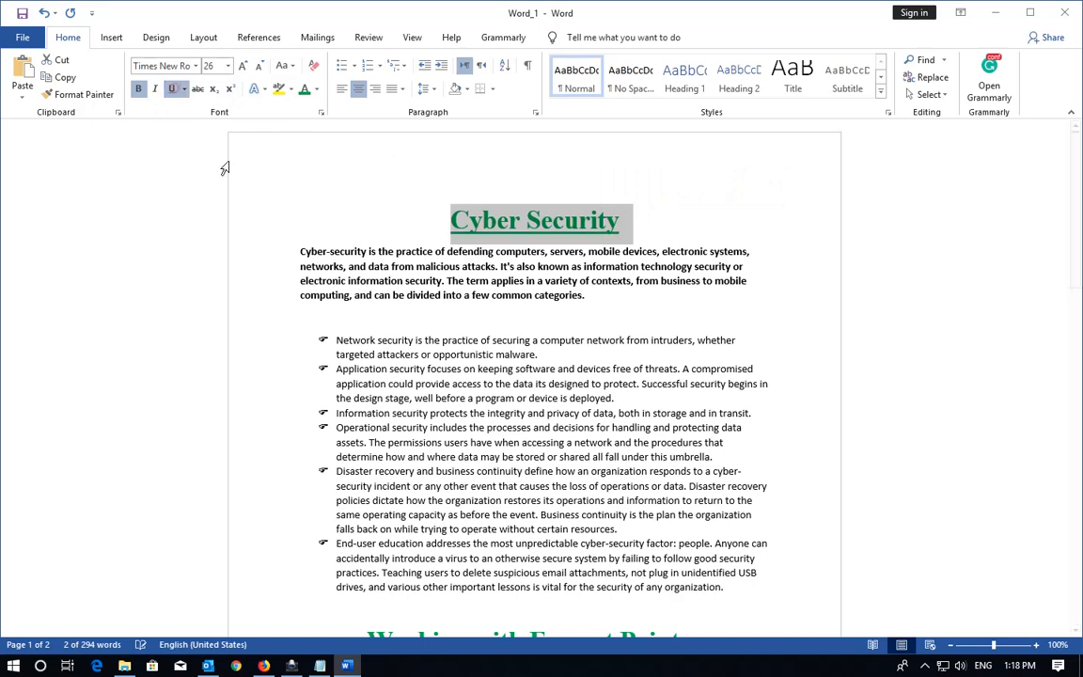
Apply the double, thick and dotted underline styles in turn to the Cyber Security heading.
left_click(186, 90)
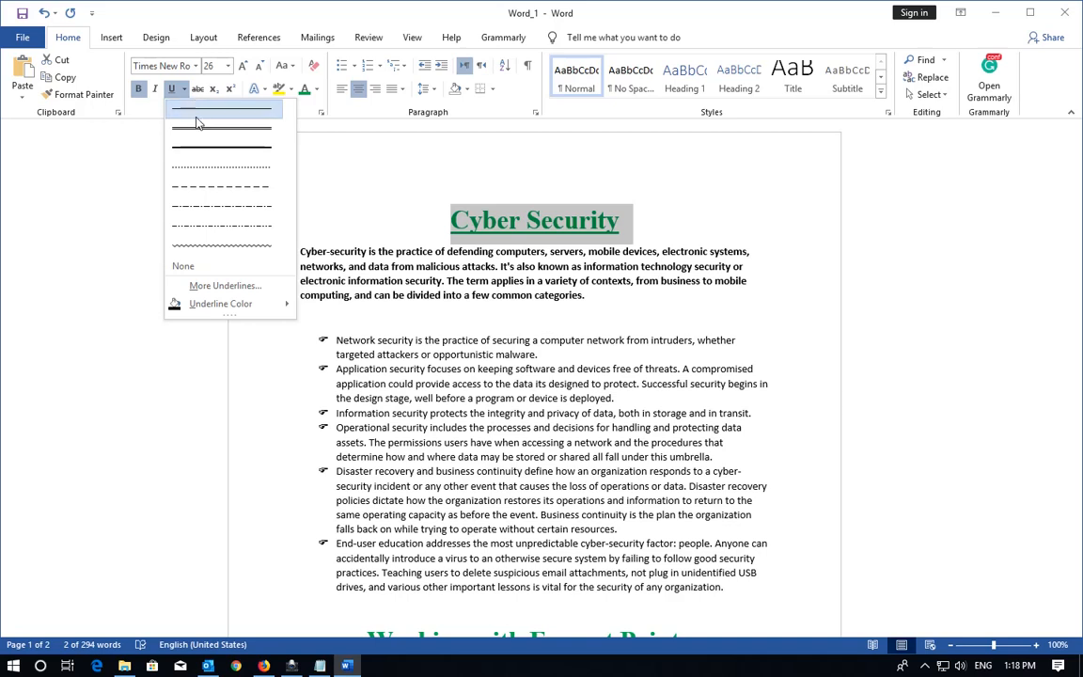
left_click(206, 125)
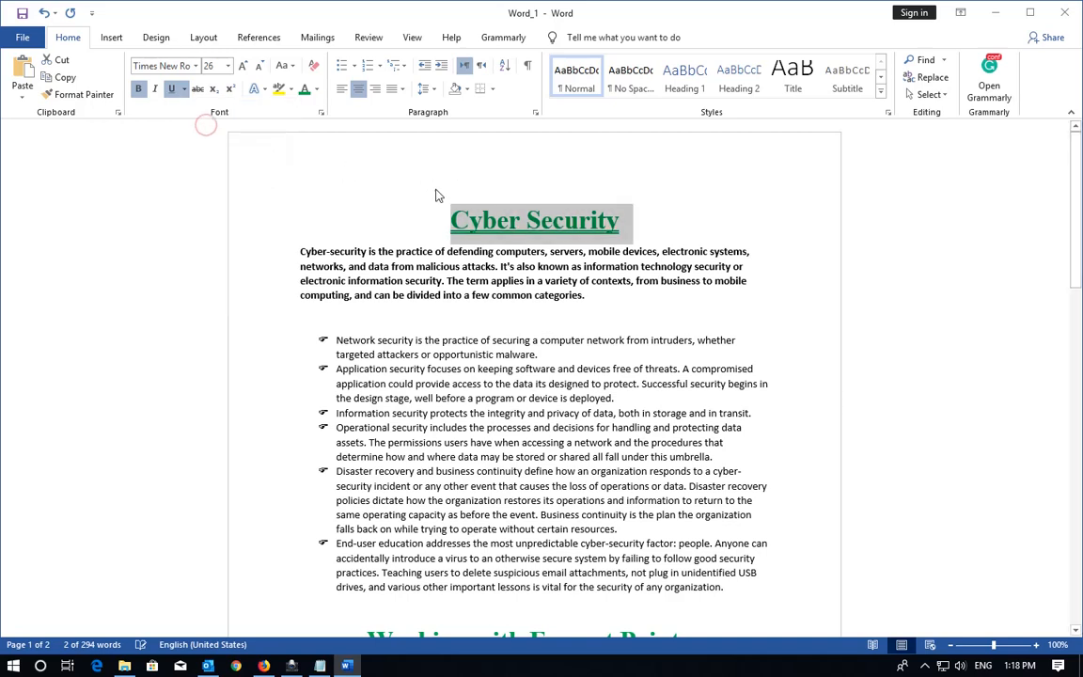
left_click(184, 88)
left_click(203, 147)
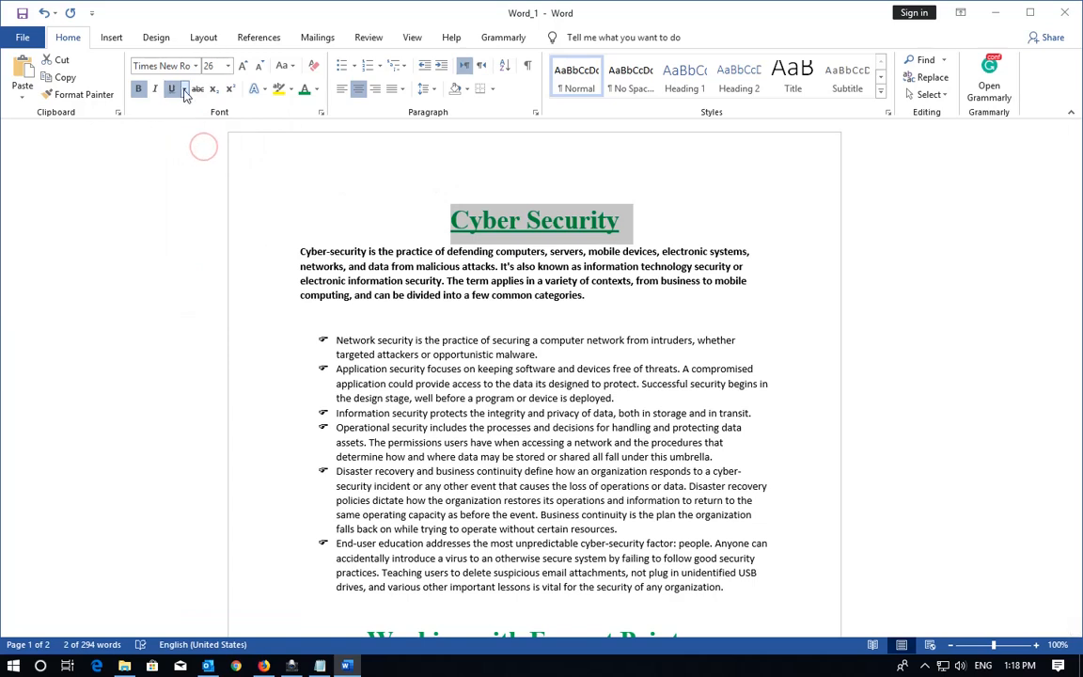
left_click(184, 89)
left_click(197, 158)
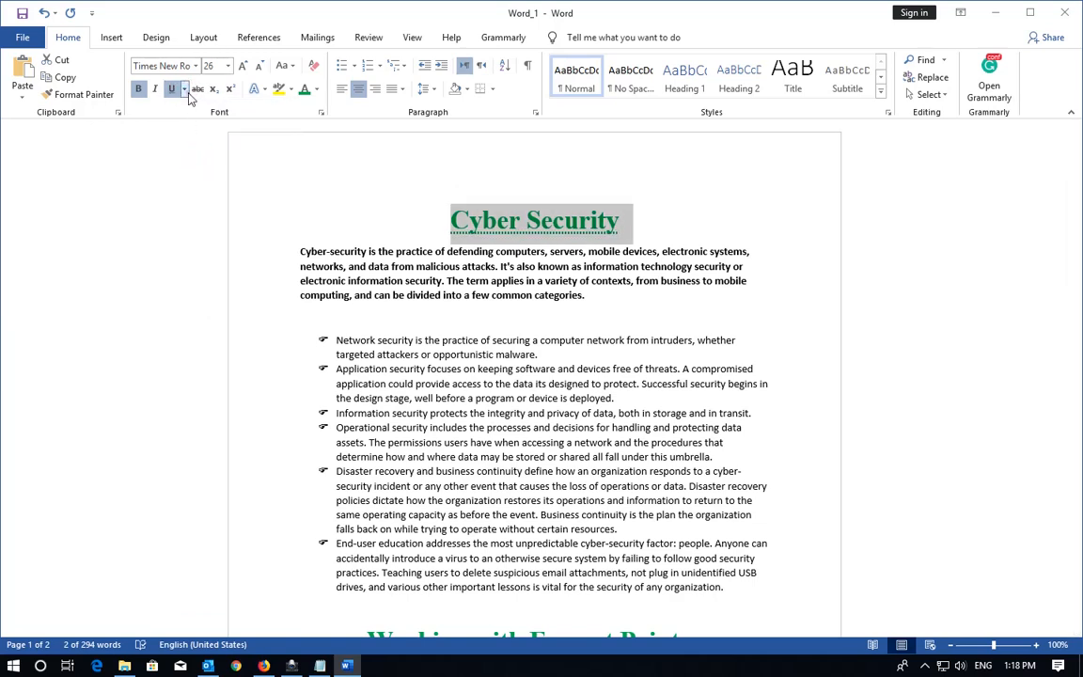
left_click(184, 88)
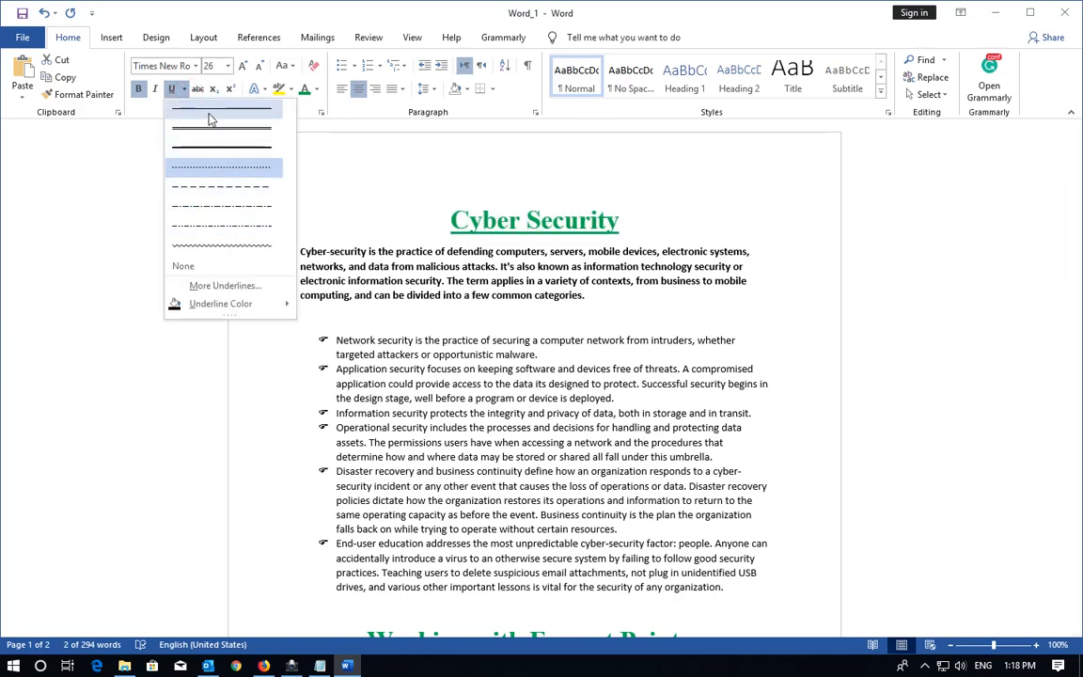
left_click(398, 187)
Underline the "Working with Format Painter" heading with a single line.
scroll(457, 317, "down", 6)
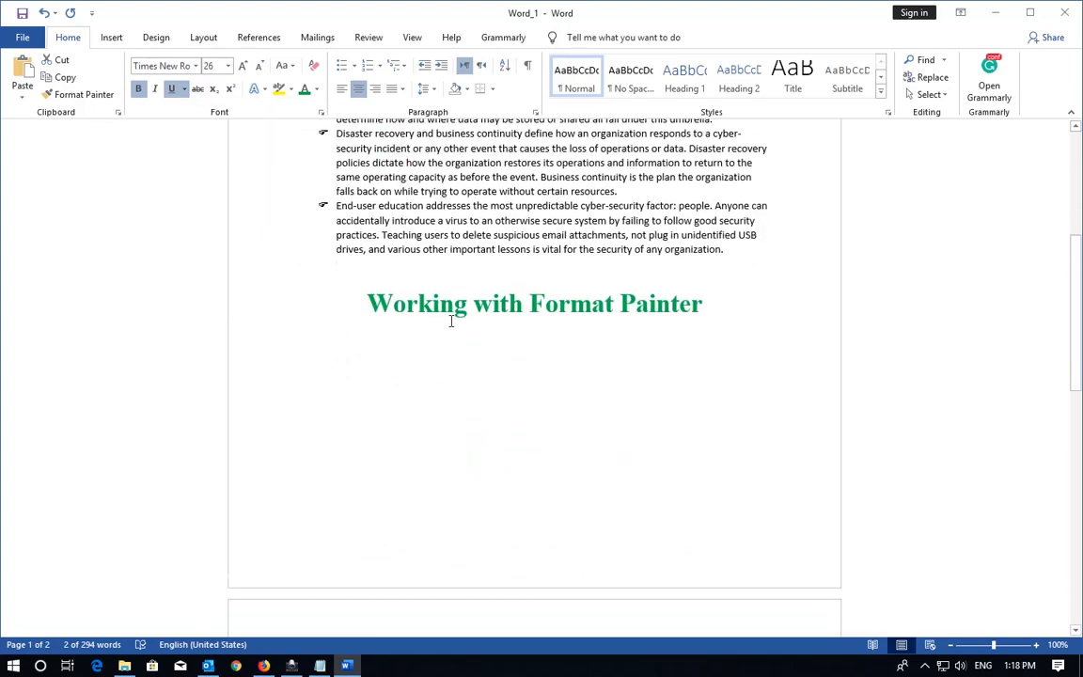
left_click_drag(364, 279, 723, 275)
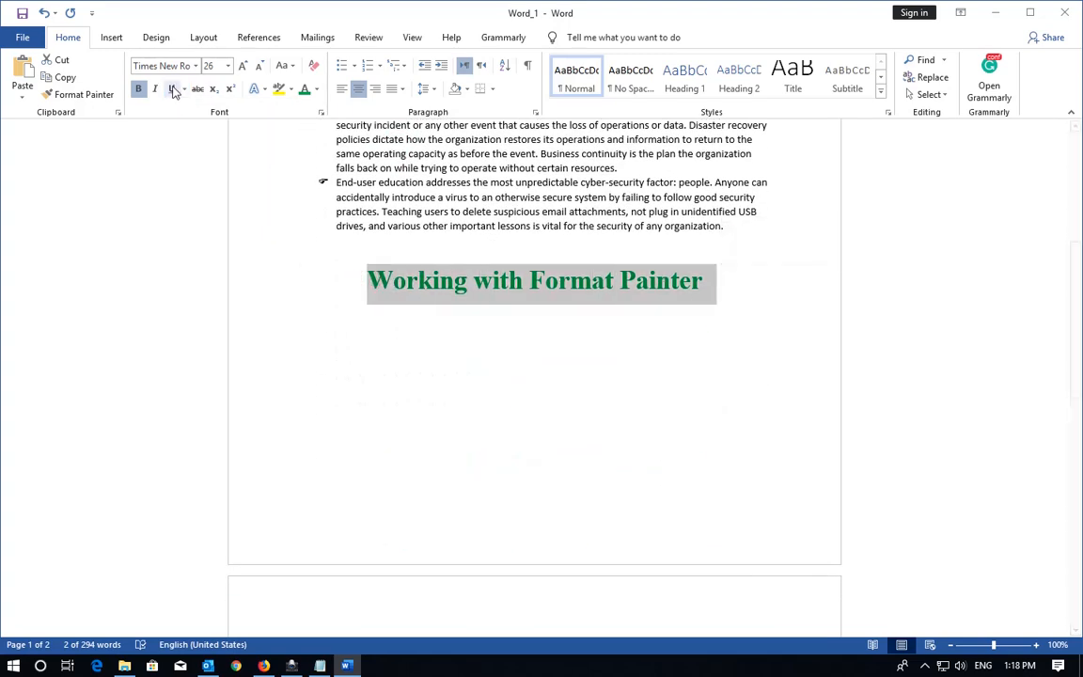
left_click(185, 88)
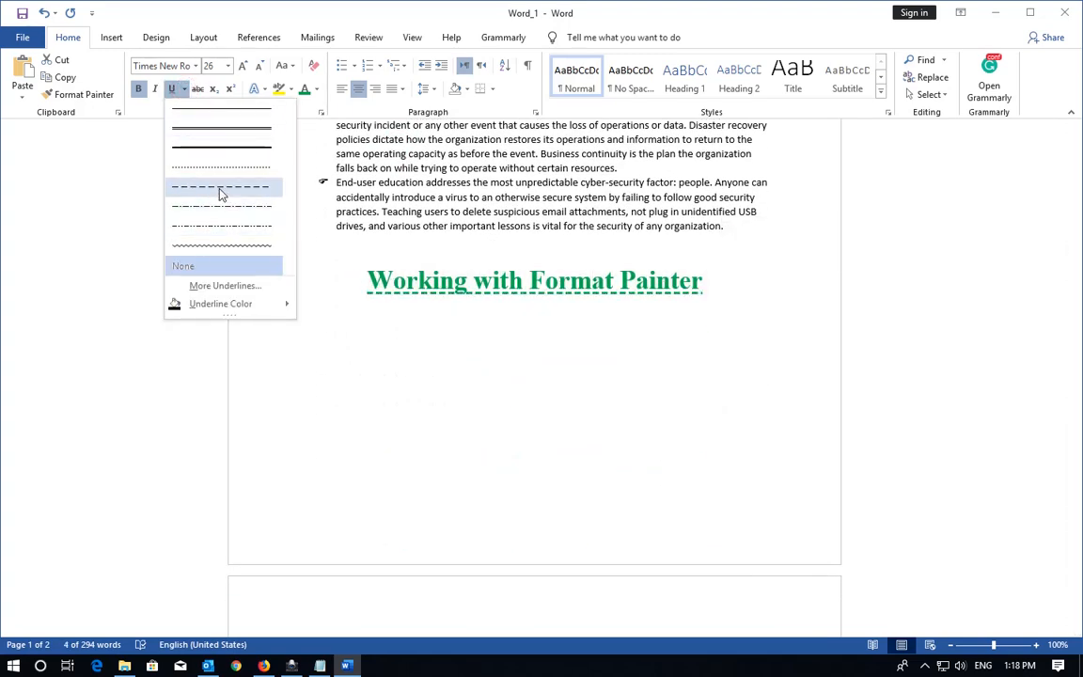
left_click(212, 115)
Add a "Superscript:" line below the "Working with Format Painter" heading and enter "10th" on the line beneath it.
left_click(337, 315)
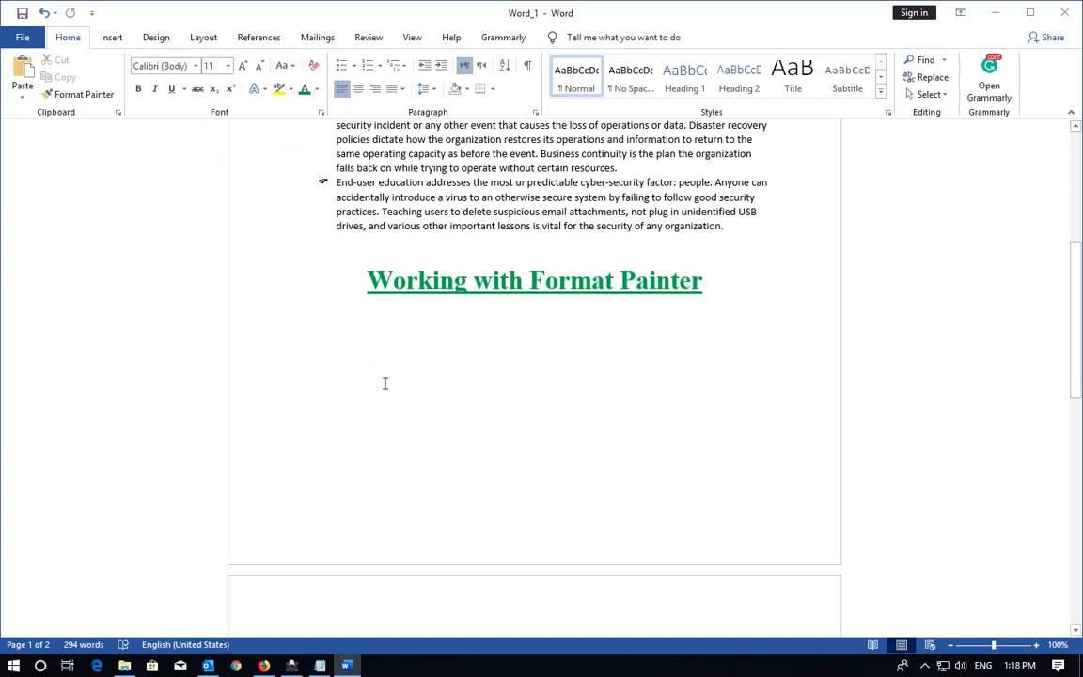
type("sUPER")
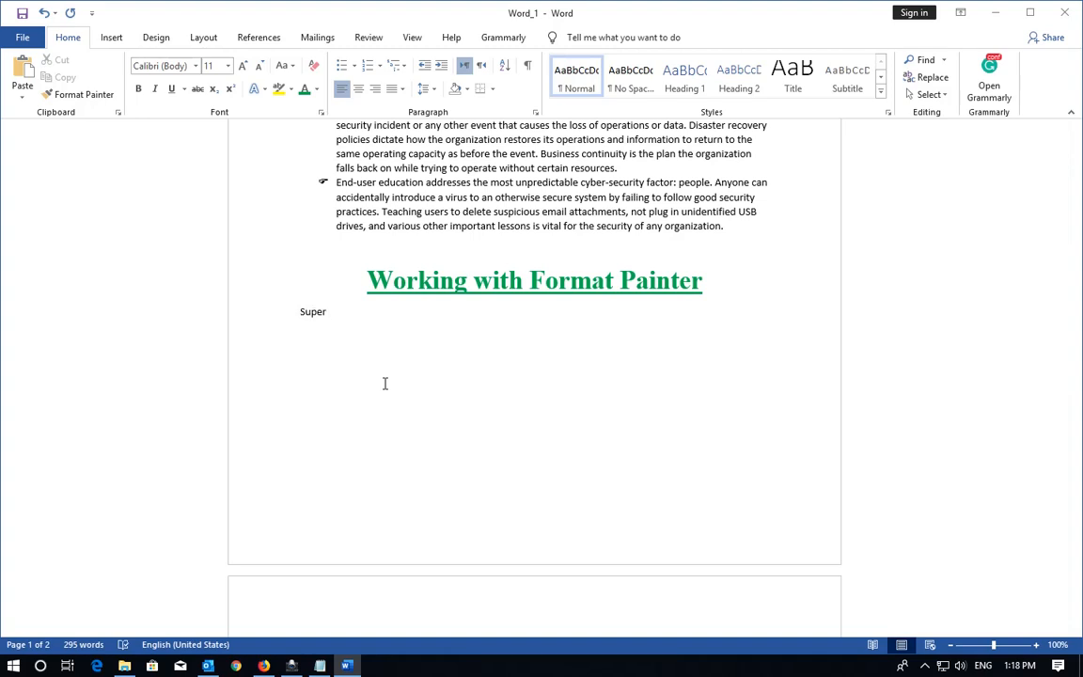
type(" script:")
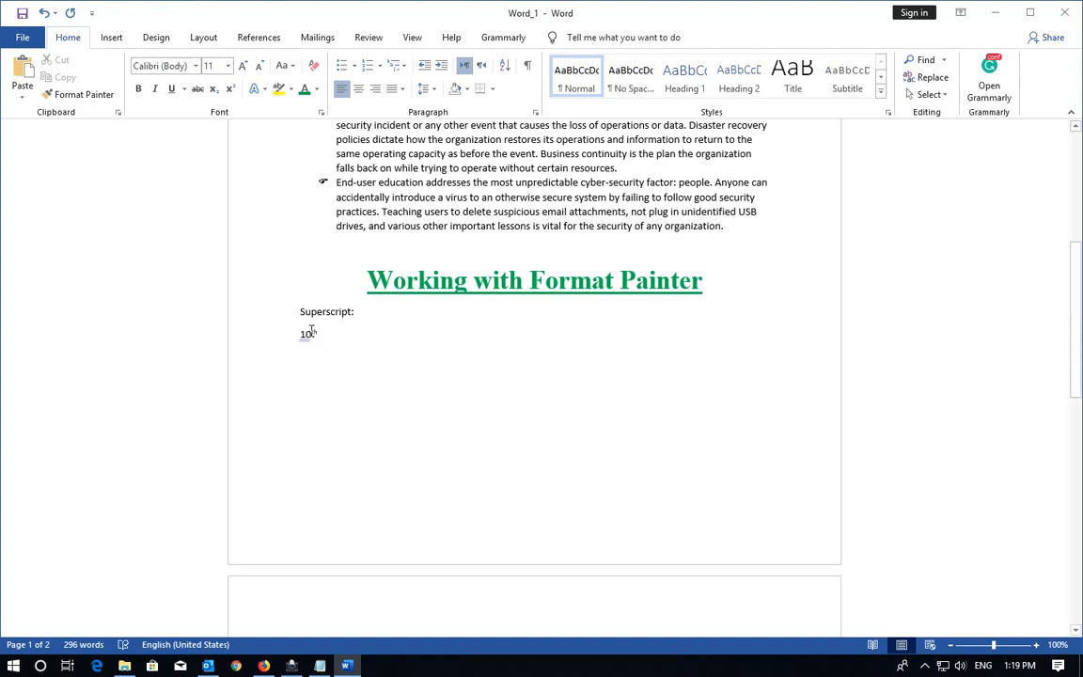
left_click_drag(316, 331, 315, 337)
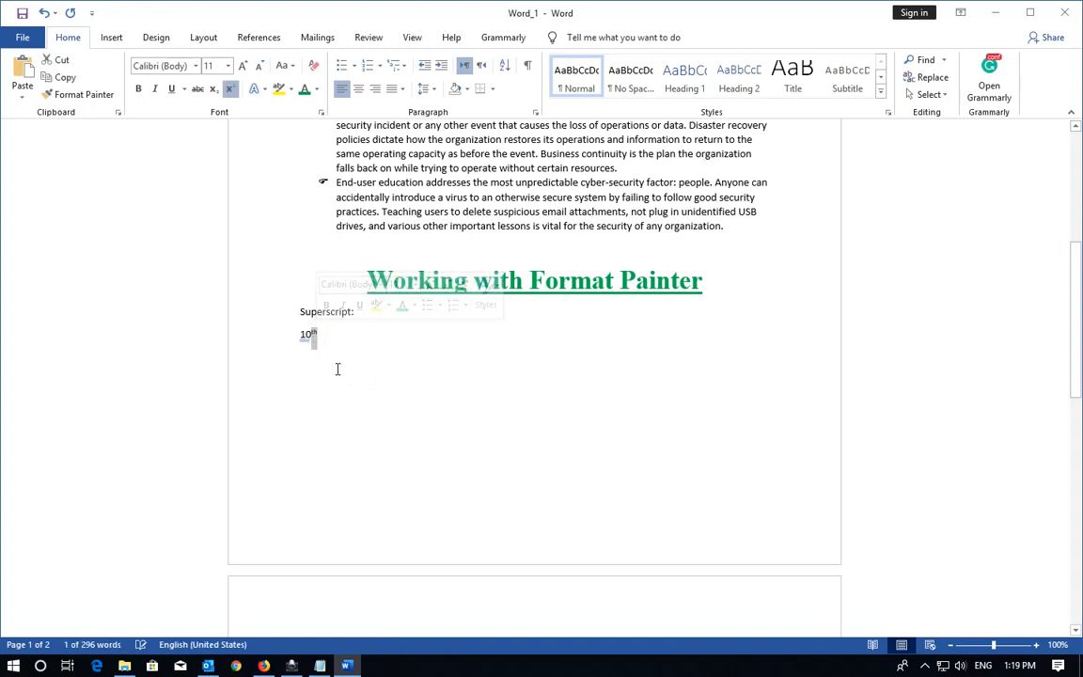
left_click(320, 340)
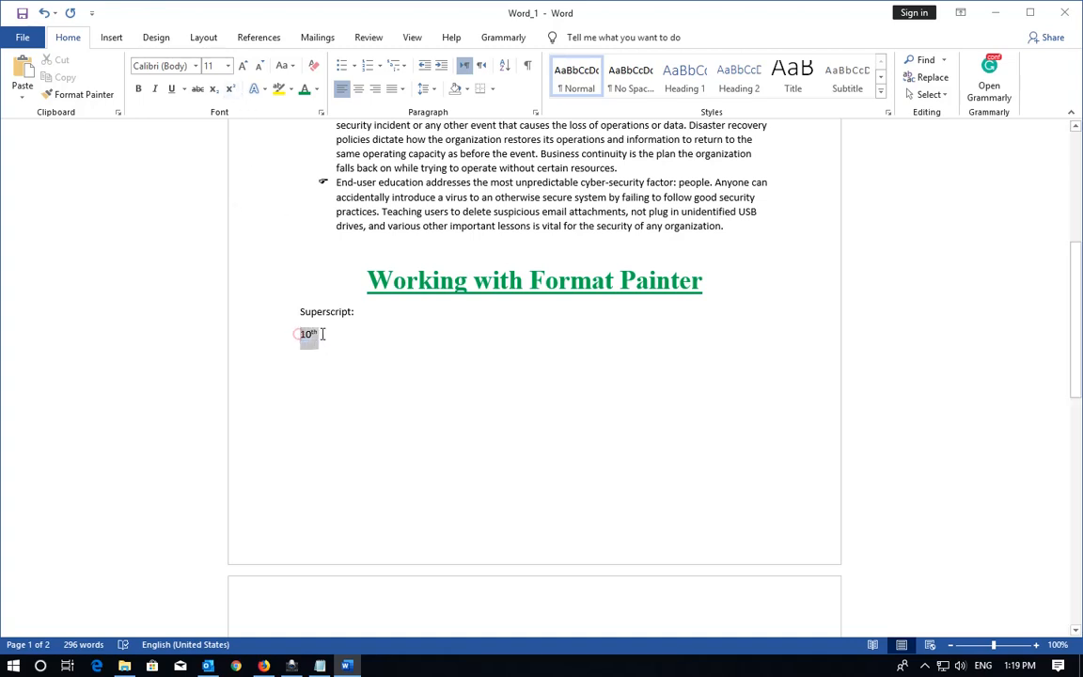
Replace "10th" with "10TH" and format the letters "TH" as superscript.
key("BackSpace")
type("10")
left_click_drag(325, 332, 324, 333)
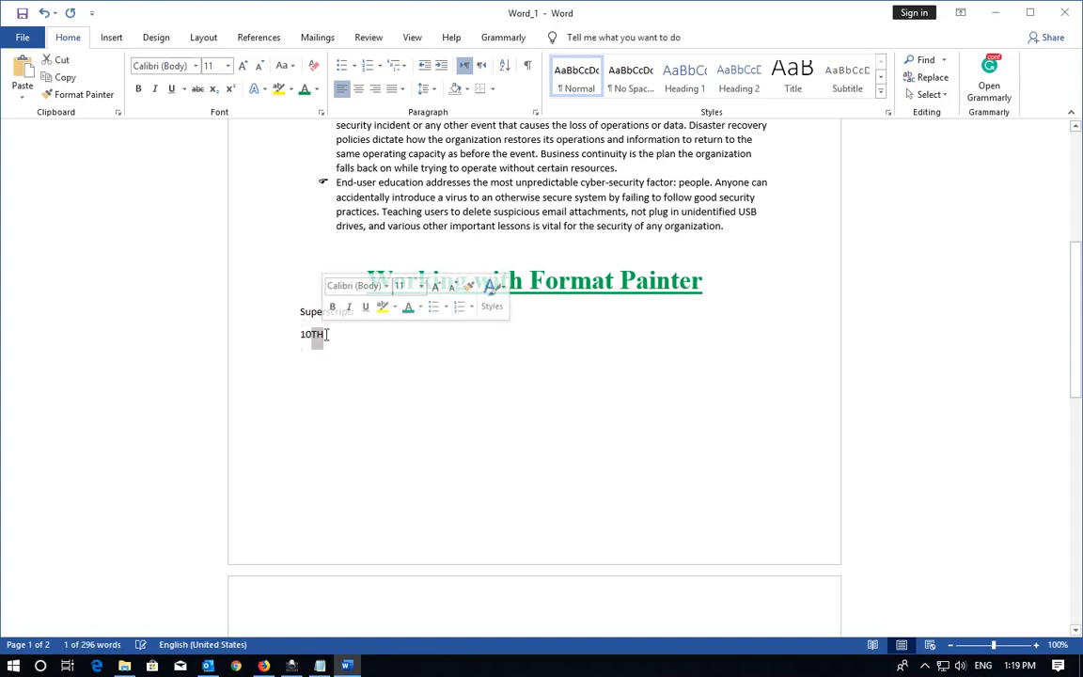
left_click(231, 88)
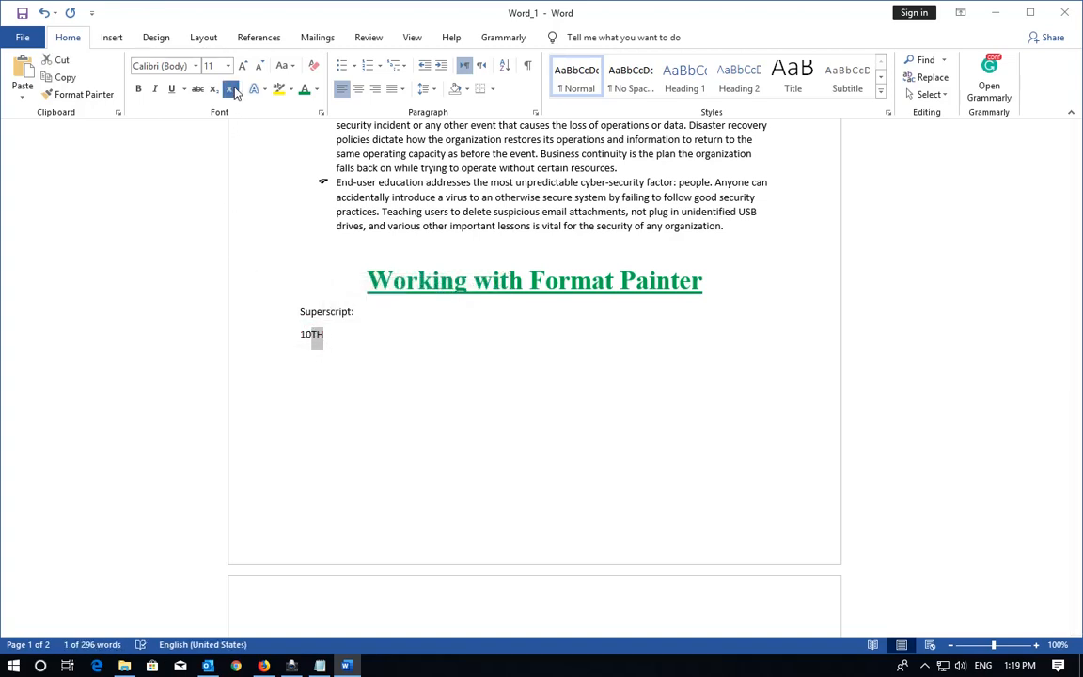
left_click(302, 357)
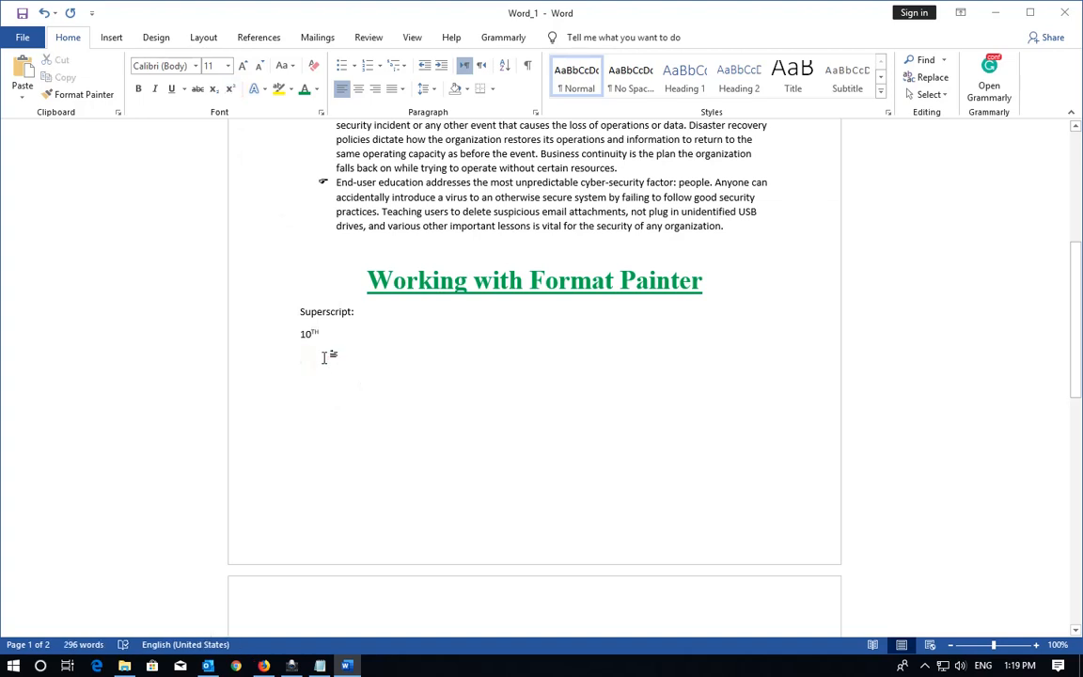
type("12N")
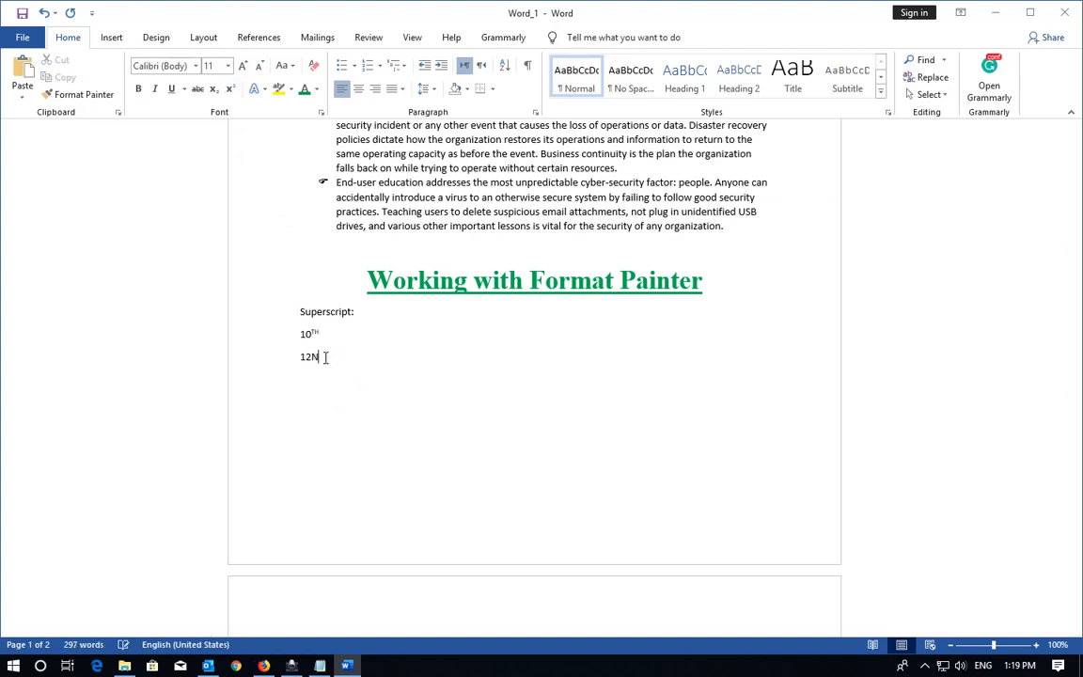
key("BackSpace")
key("BackSpace")
key("BackSpace")
Enter "2nd" on the line below "10TH" and format the letters "nd" as superscript.
type("2ND")
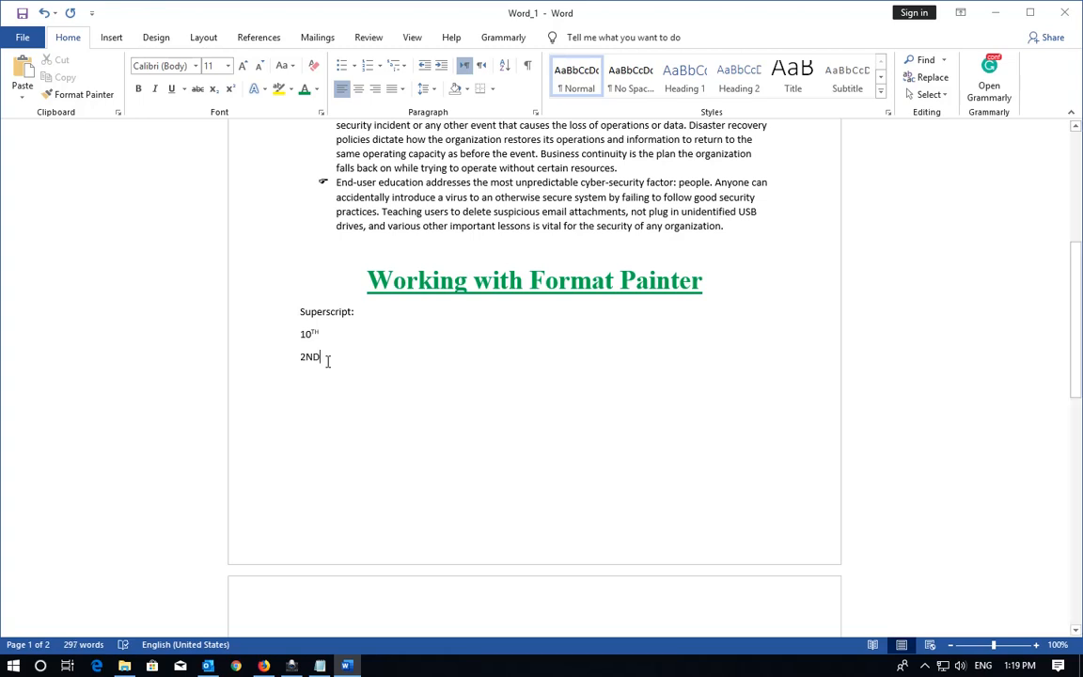
key("BackSpace")
key("BackSpace")
type("nd")
left_click_drag(305, 358, 317, 359)
left_click(230, 88)
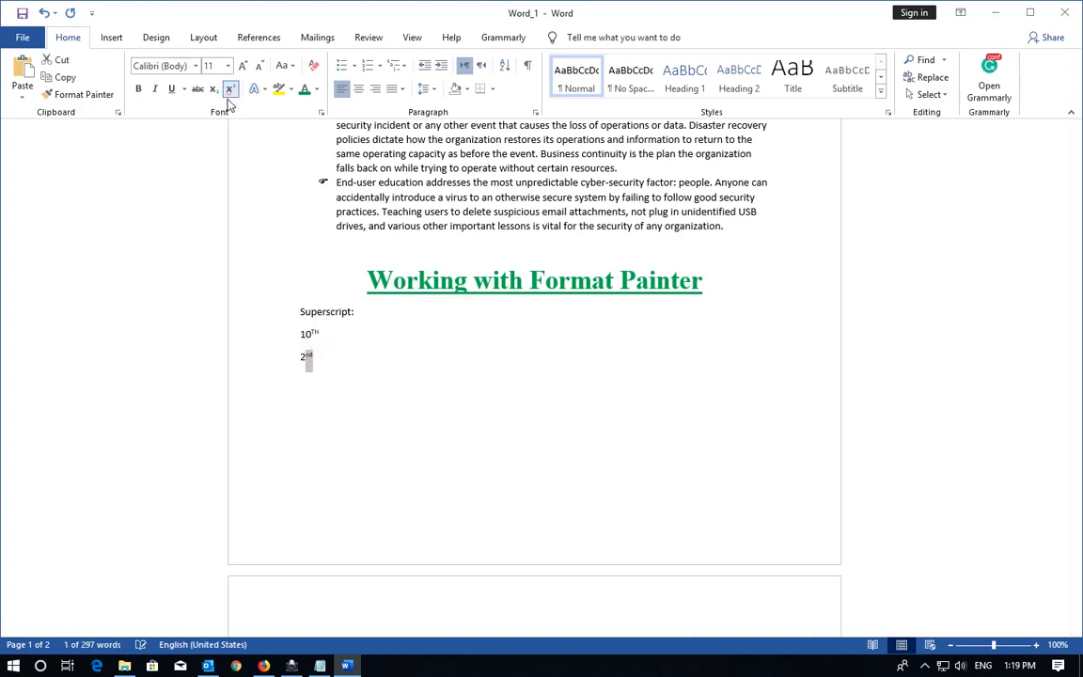
Add a "Subscript:" line below "2nd" and enter "CO2 H20" on the line beneath it.
left_click(306, 384)
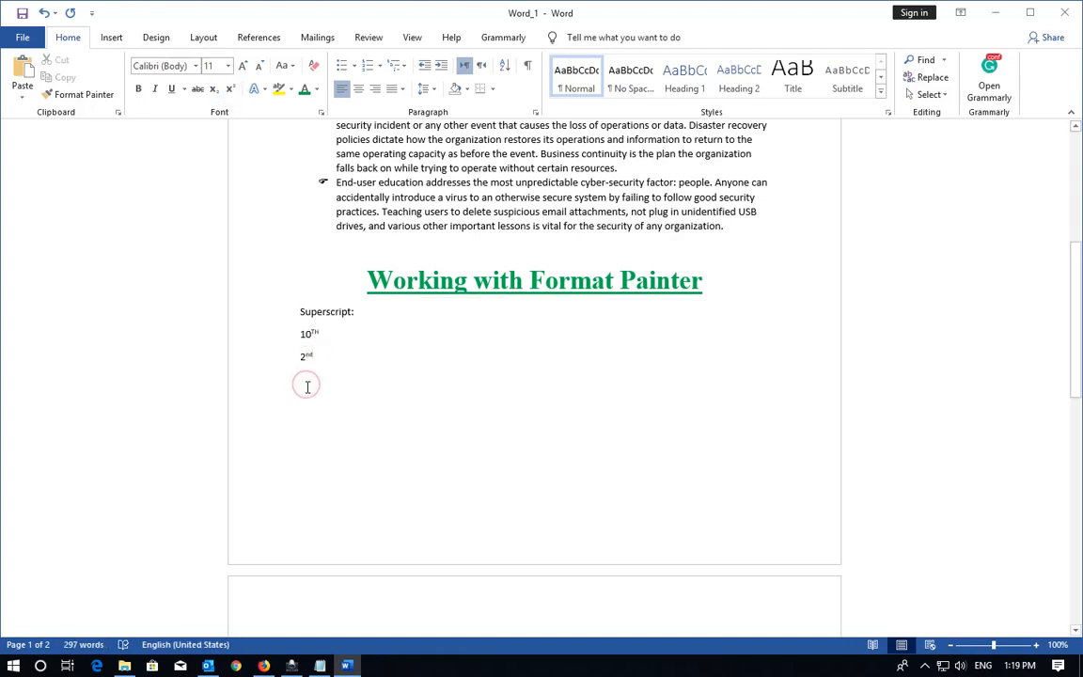
type("Su")
type("bscript: ")
type("CO")
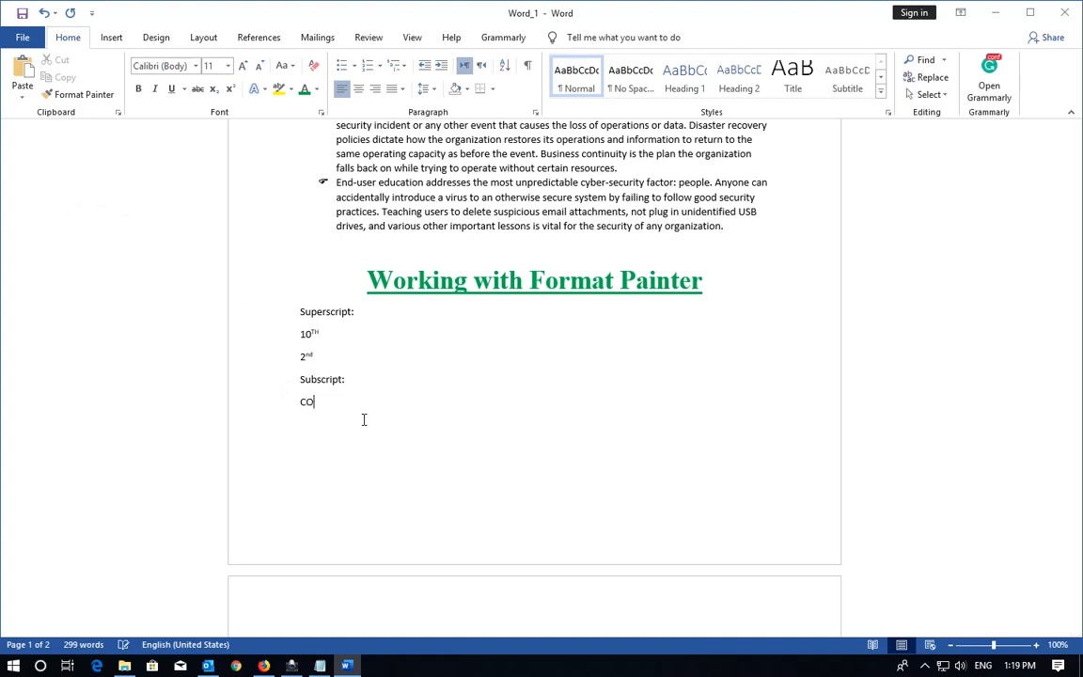
type("2 H20")
Format the digit 2 in both "CO2" and "H20" as subscript.
left_click_drag(314, 403, 320, 404)
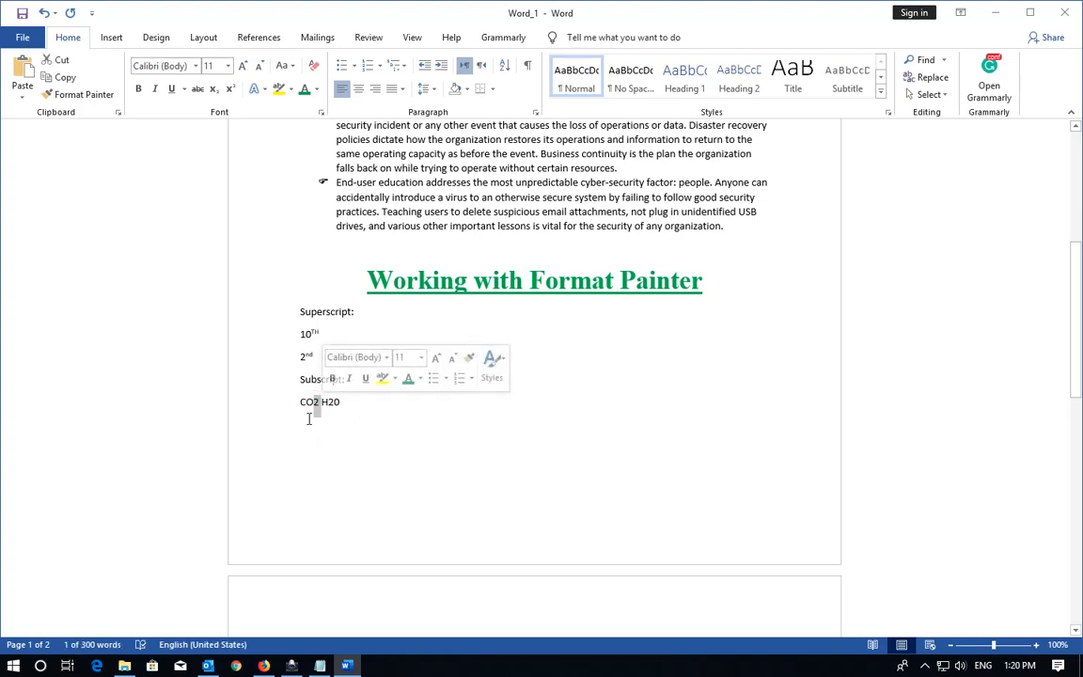
left_click(216, 94)
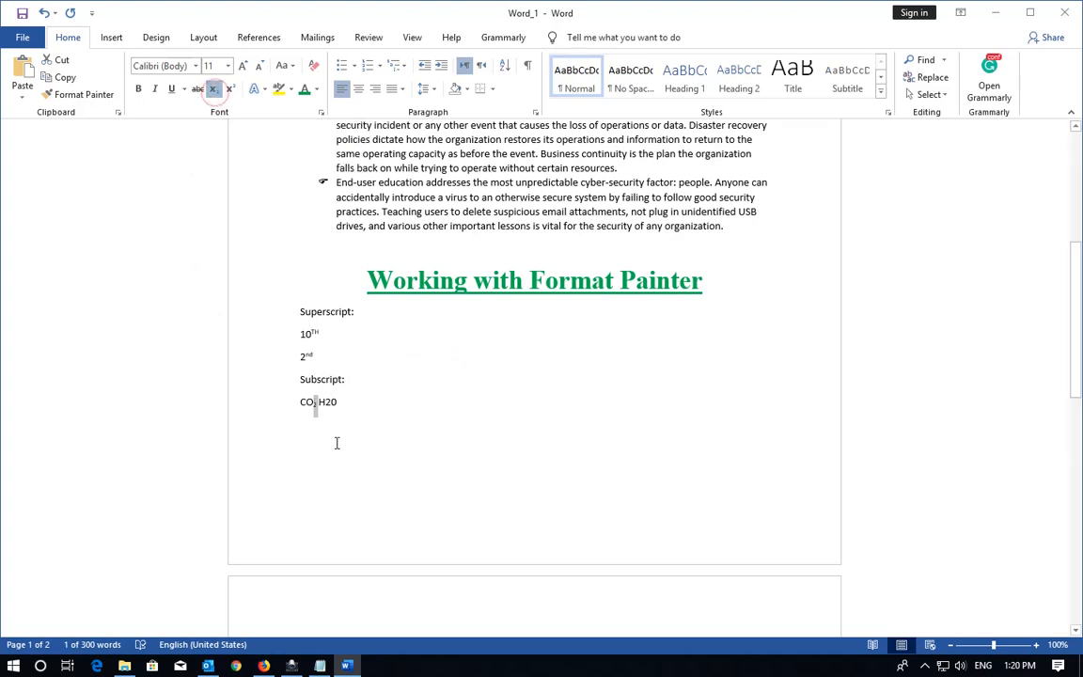
left_click_drag(325, 403, 331, 407)
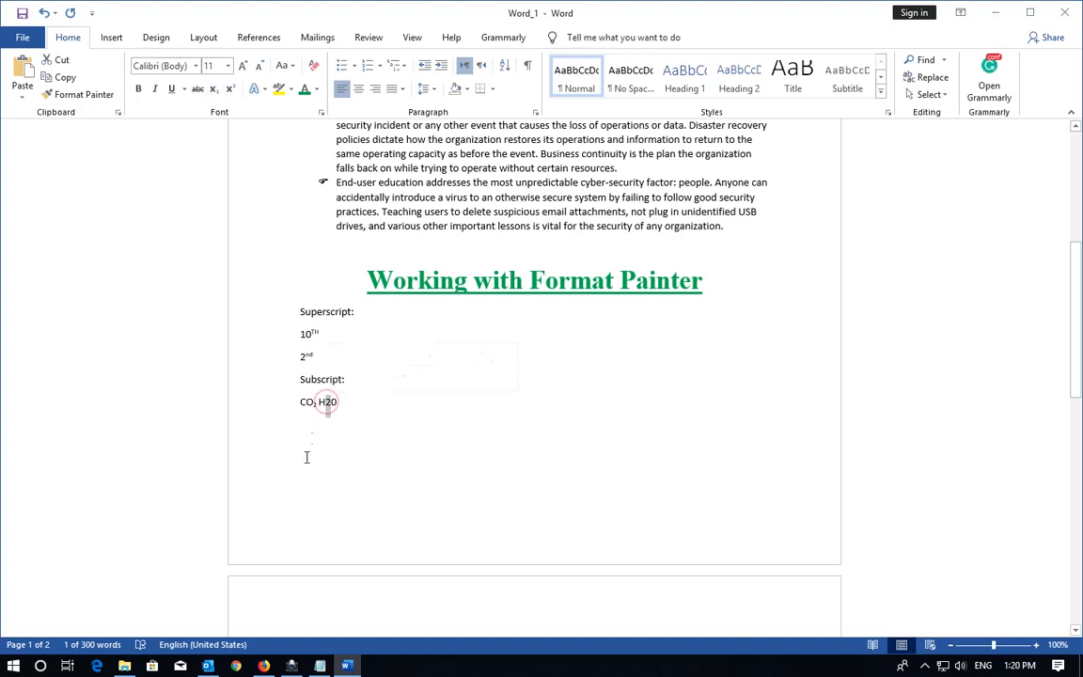
left_click(216, 94)
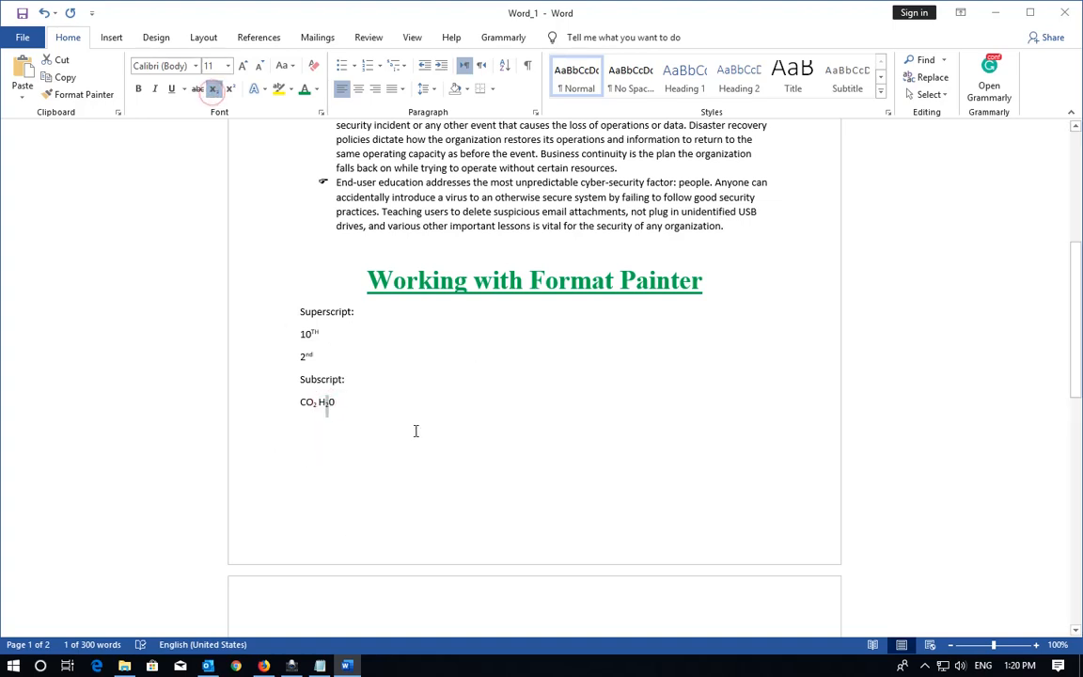
left_click(349, 405)
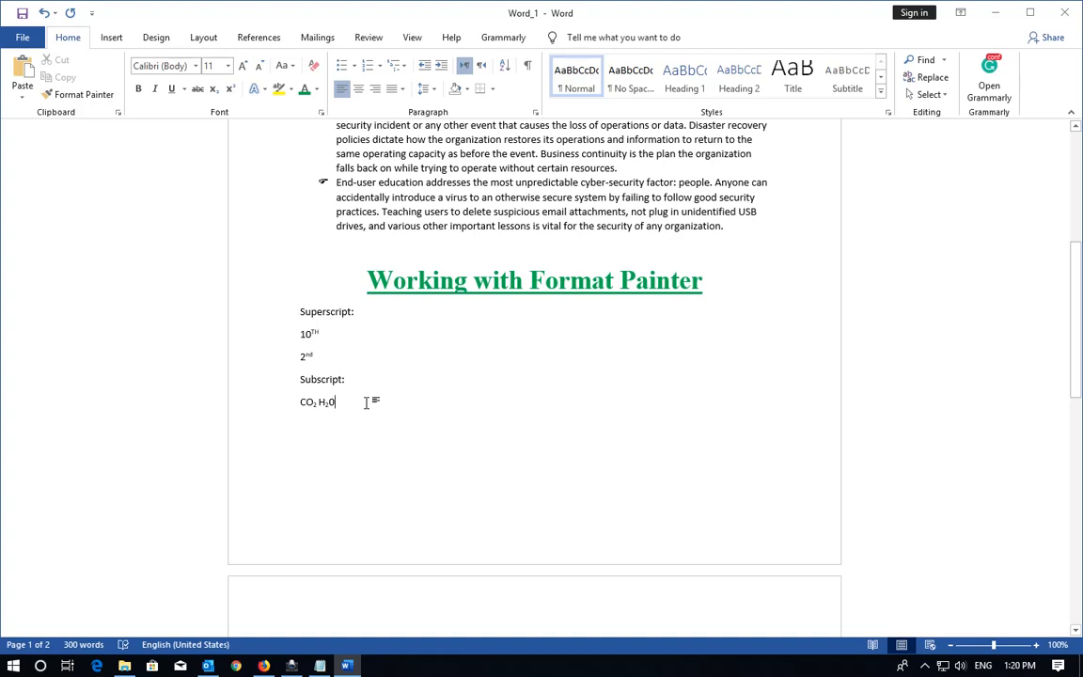
Add two blank lines below the "CO2 H20" line.
key("Return")
key("Return")
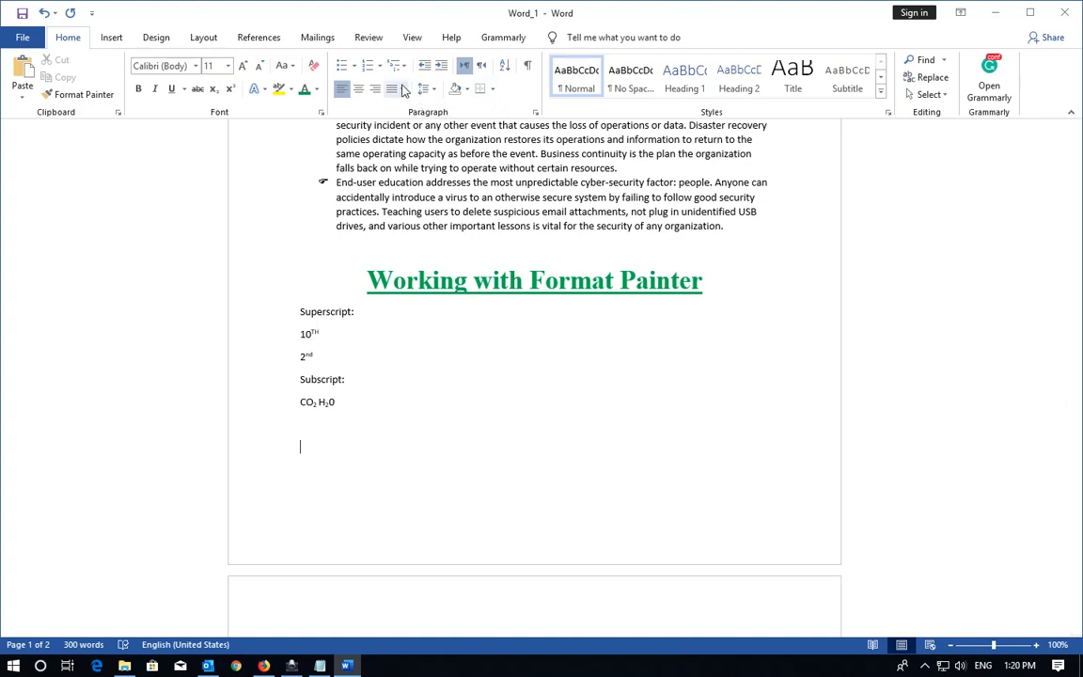
scroll(394, 390, "up", 2)
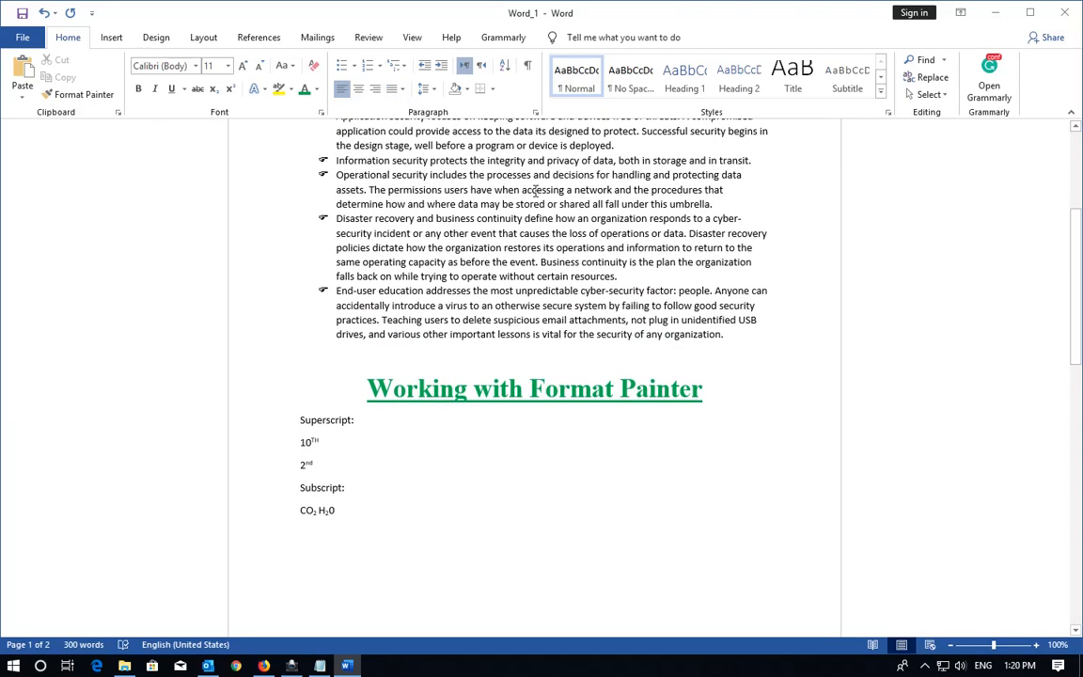